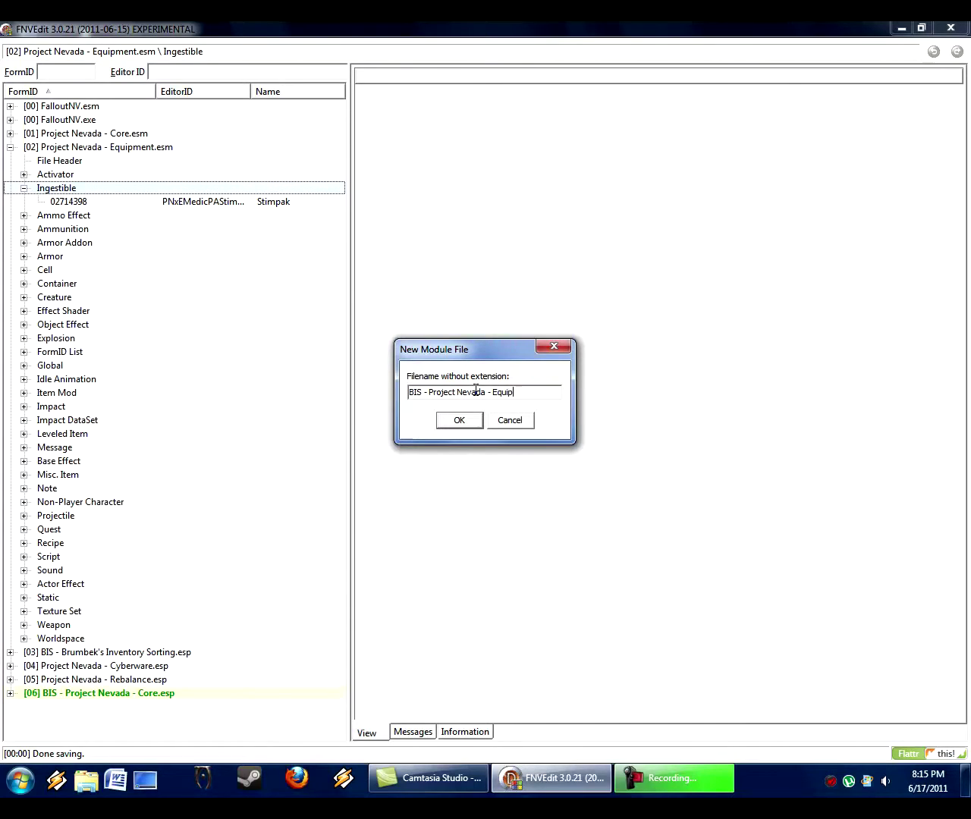
Step: Create the module file BIS - Project Nevada - Equipment and add FalloutNV.esm and Project Nevada - Equipment.esm as its masters
{"action": "key", "text": "Return"}
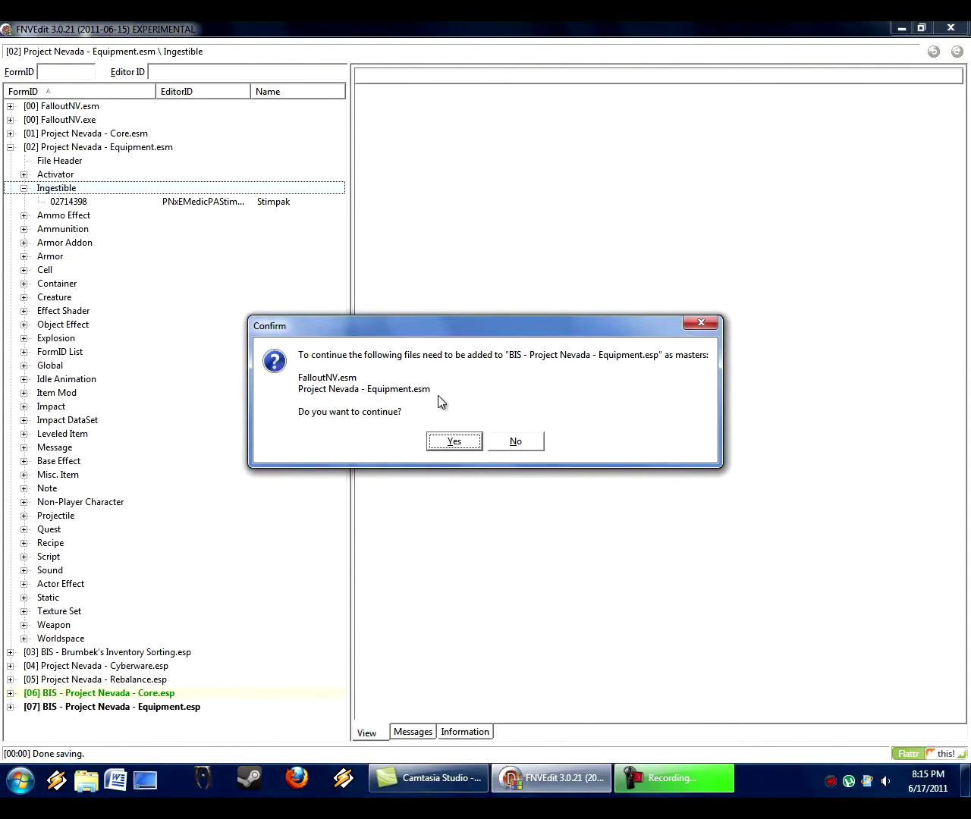
{"action": "left_click", "coordinate": [457, 442]}
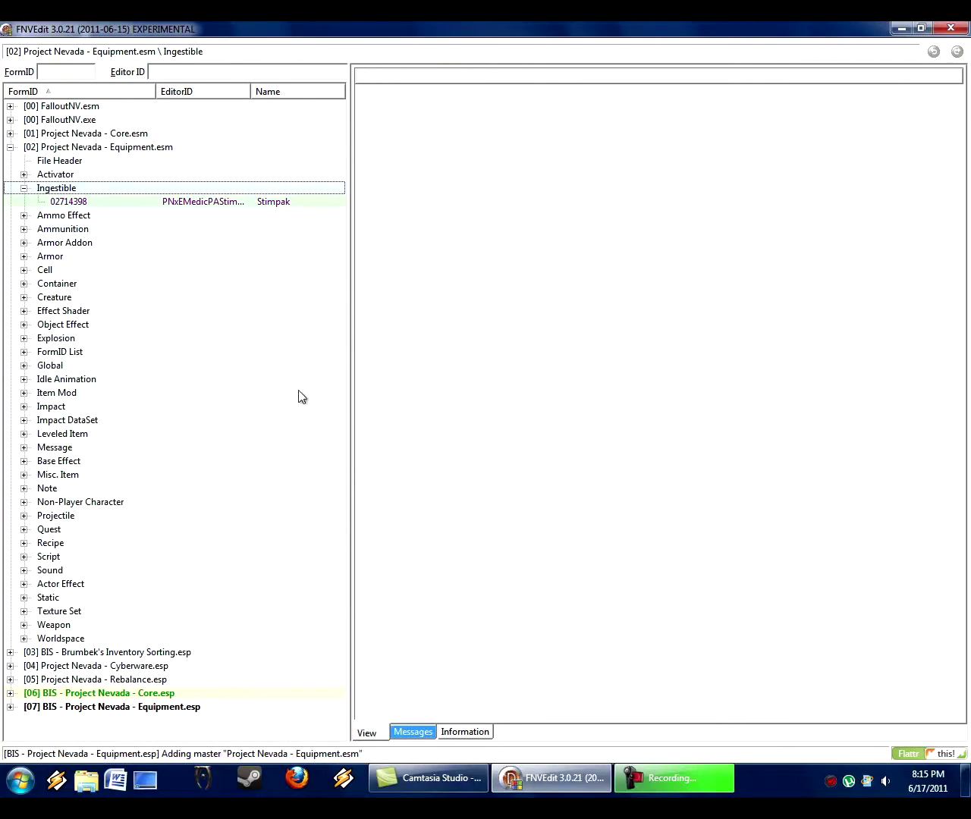
Step: Deep copy the Ammunition group of Project Nevada - Equipment.esm as override into BIS - Project Nevada - Equipment.esp
{"action": "left_click", "coordinate": [26, 229]}
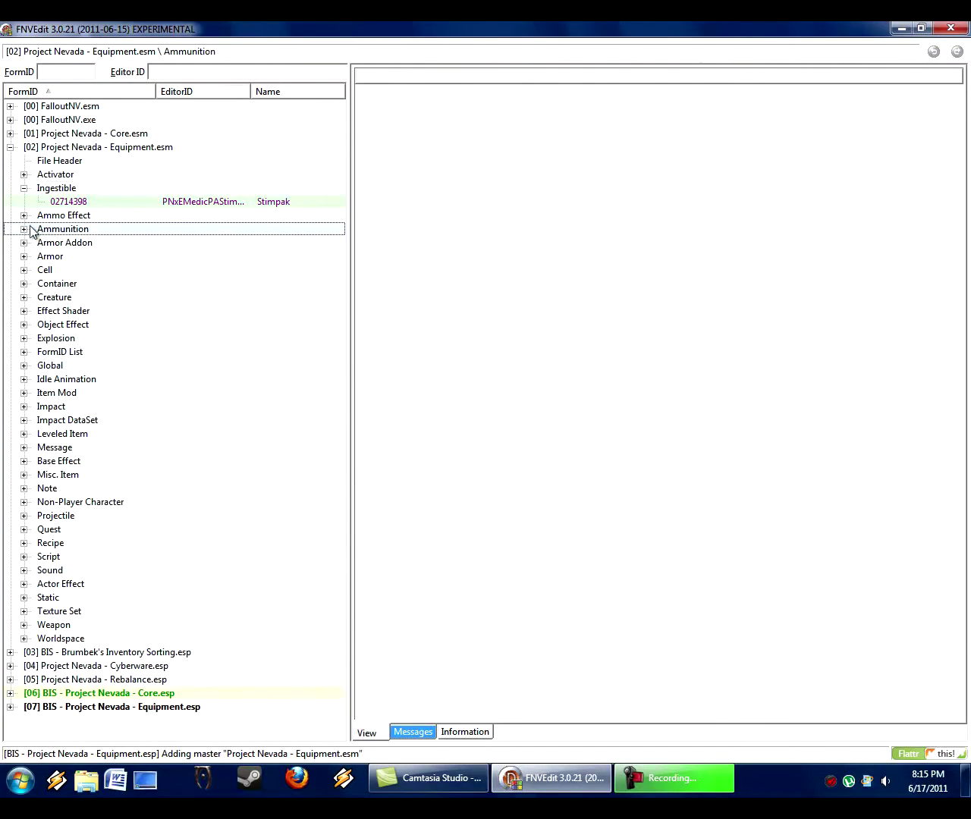
{"action": "left_click", "coordinate": [24, 229]}
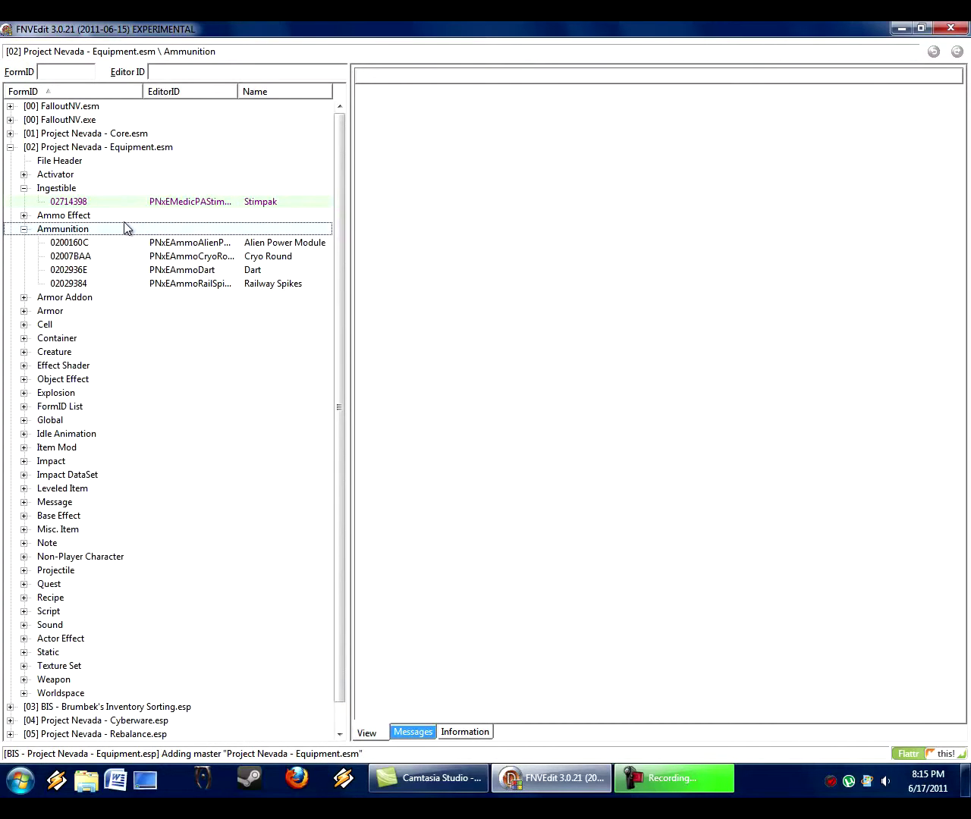
{"action": "right_click", "coordinate": [87, 233]}
{"action": "left_click", "coordinate": [171, 507]}
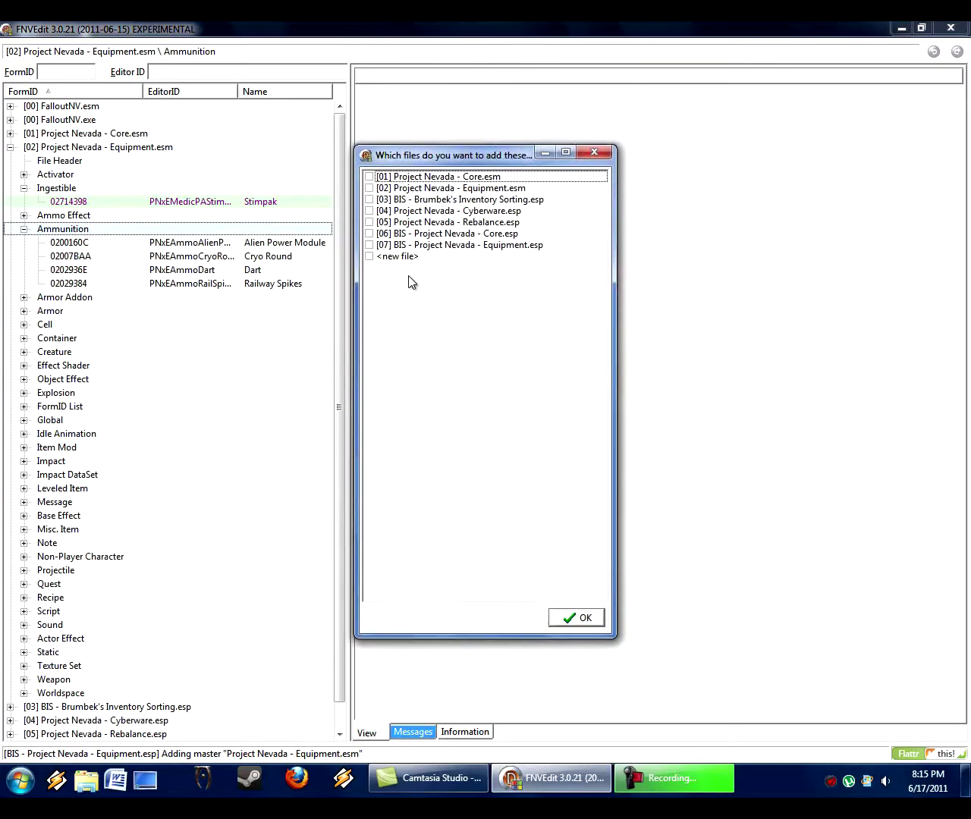
{"action": "left_click", "coordinate": [447, 247]}
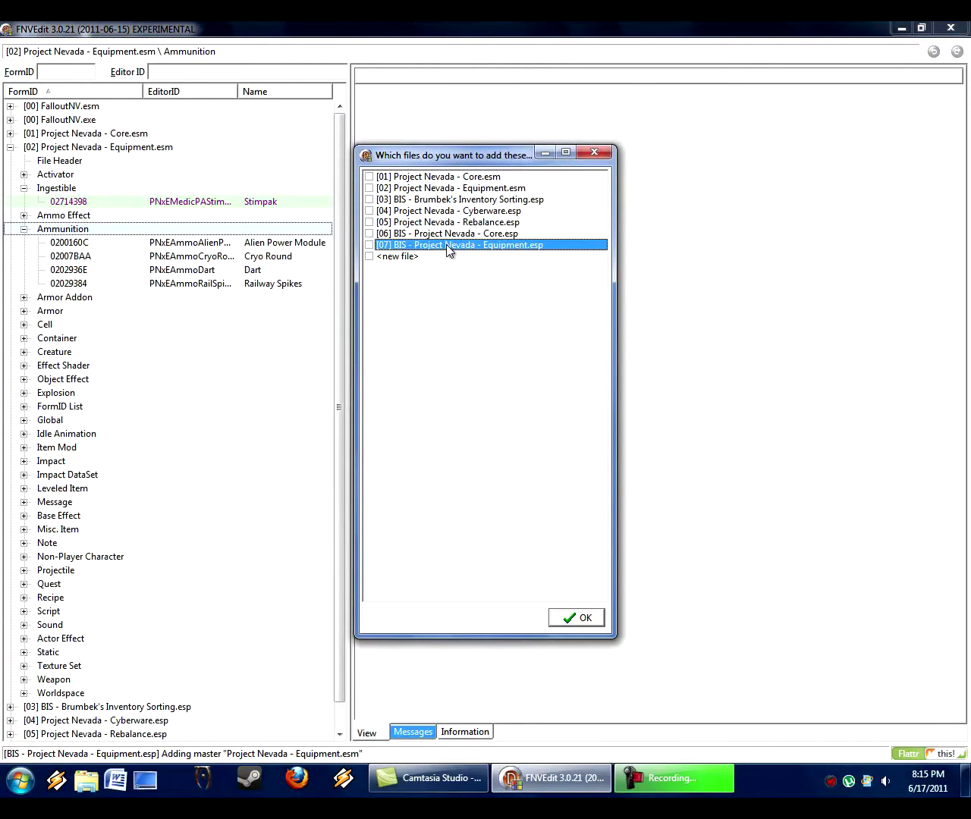
{"action": "double_click", "coordinate": [448, 246]}
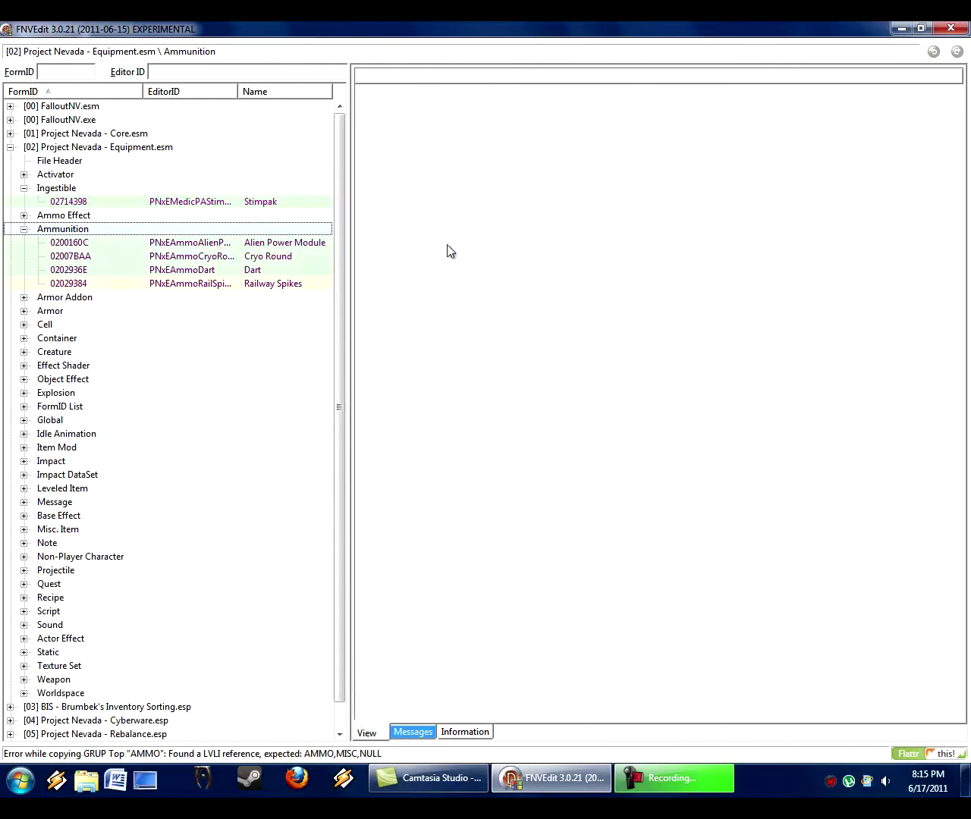
{"action": "left_click", "coordinate": [24, 230]}
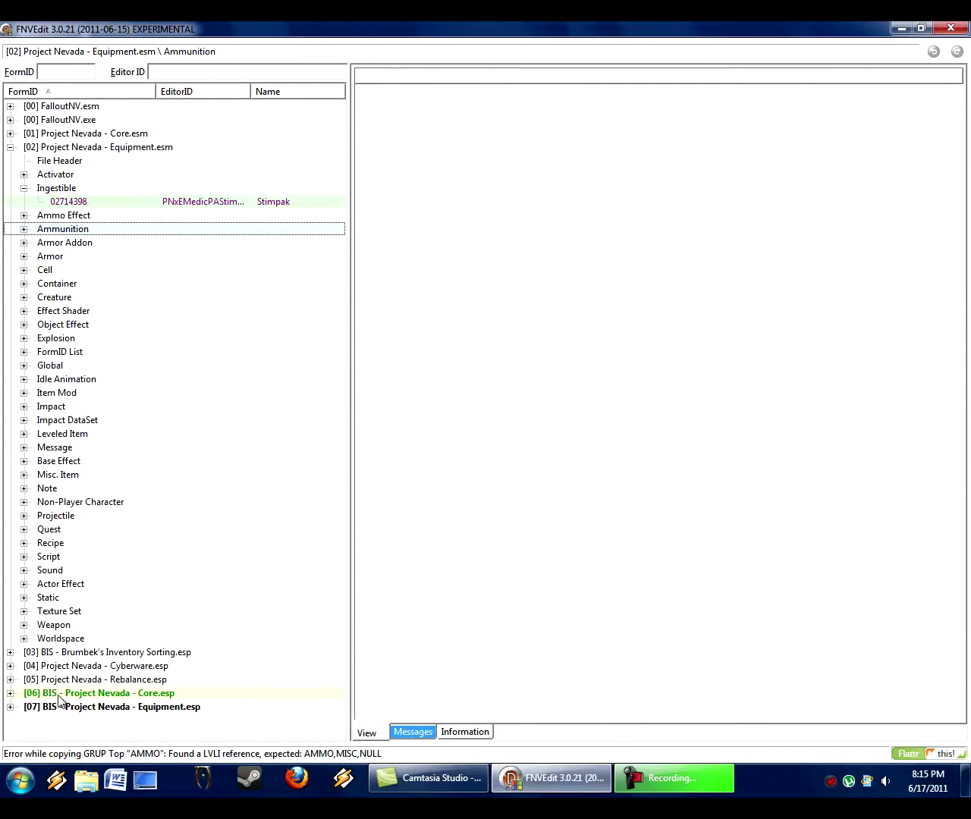
Step: Check the copied records in the Ingestible and Ammunition groups of BIS - Project Nevada - Equipment.esp
{"action": "left_click", "coordinate": [15, 707]}
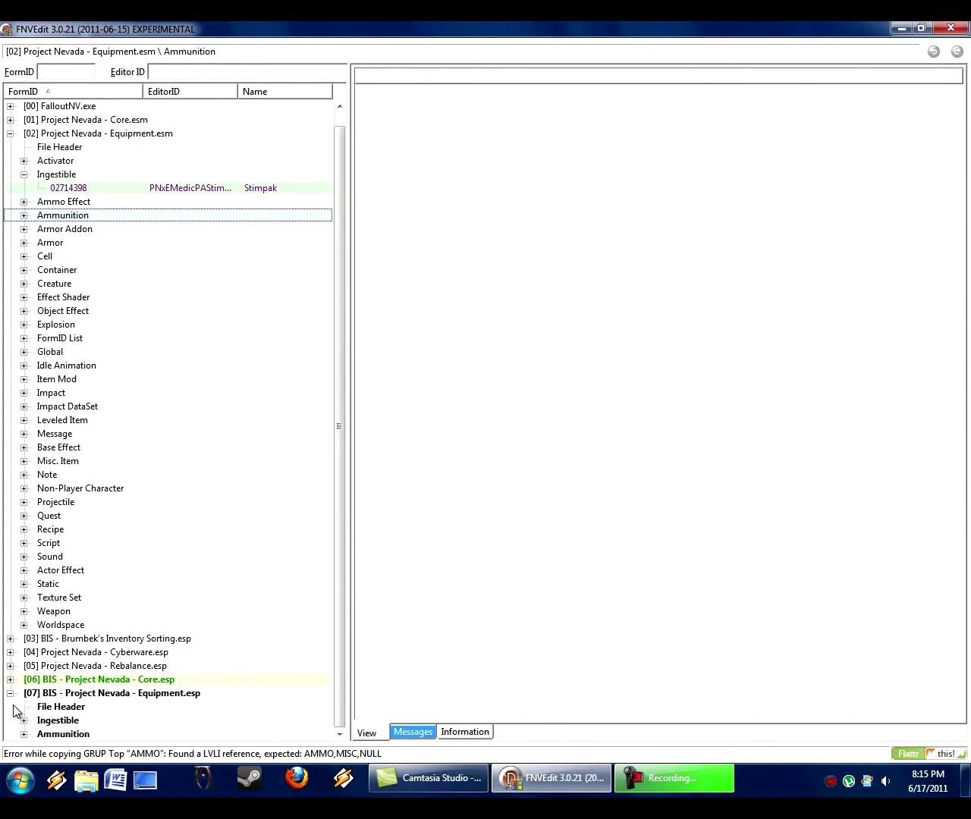
{"action": "left_click", "coordinate": [23, 720]}
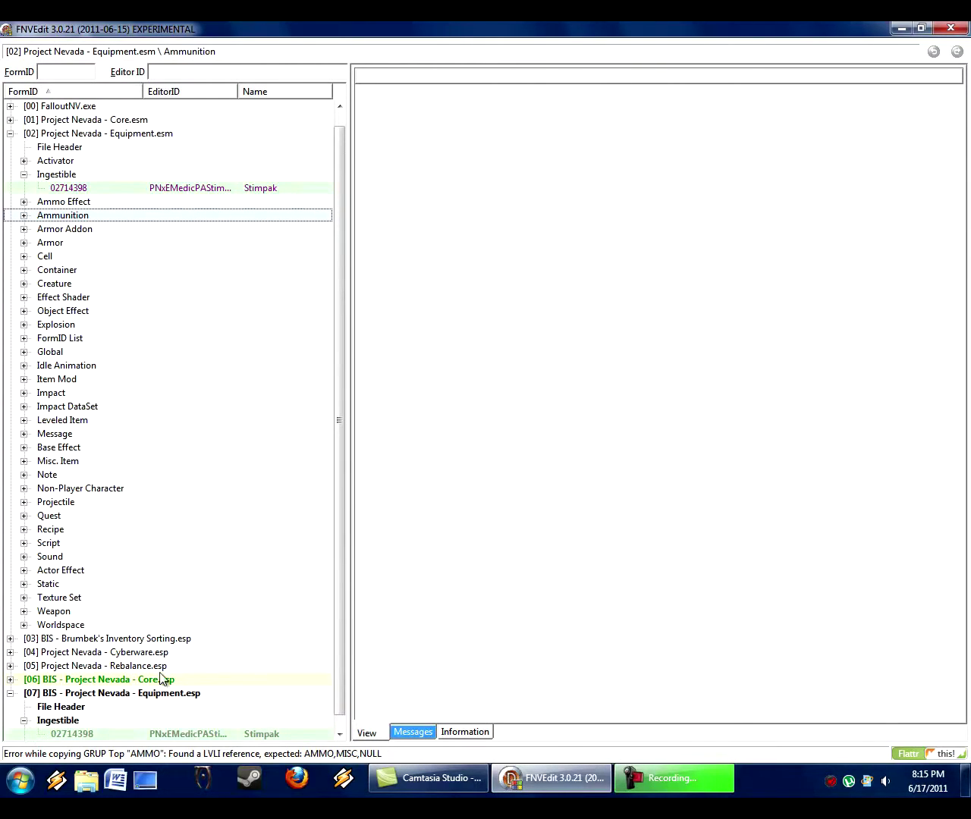
{"action": "scroll", "coordinate": [114, 702], "scroll_direction": "down", "scroll_amount": 1}
{"action": "left_click", "coordinate": [24, 734]}
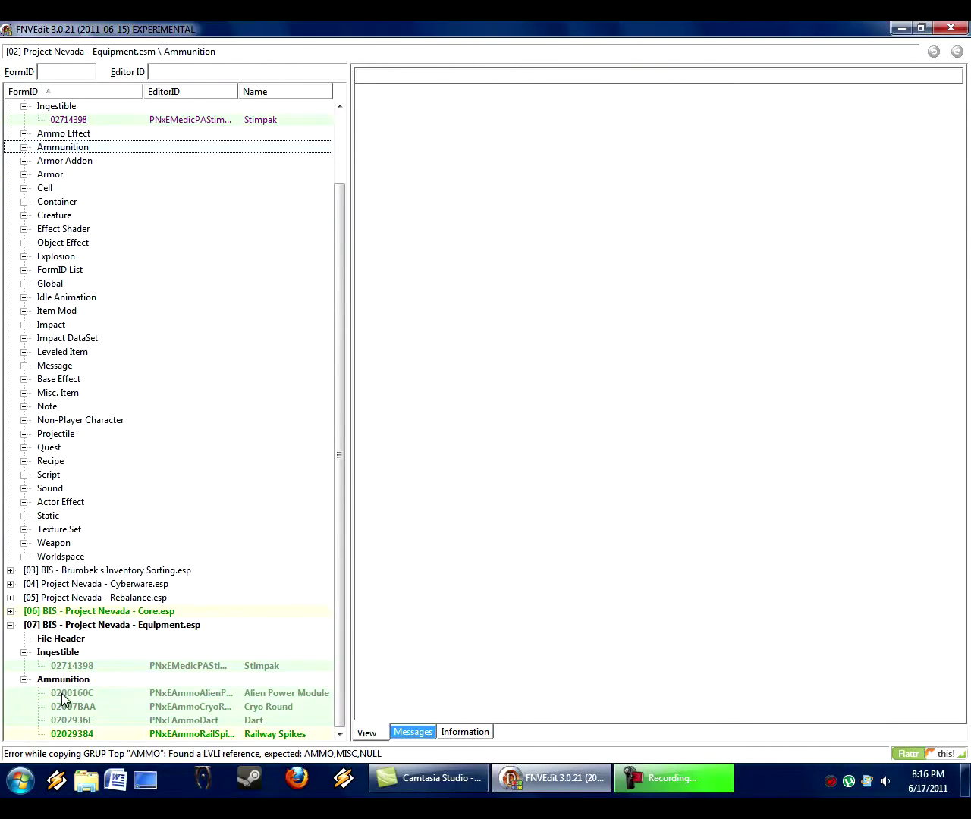
{"action": "left_click_drag", "start_coordinate": [340, 663], "coordinate": [356, 494]}
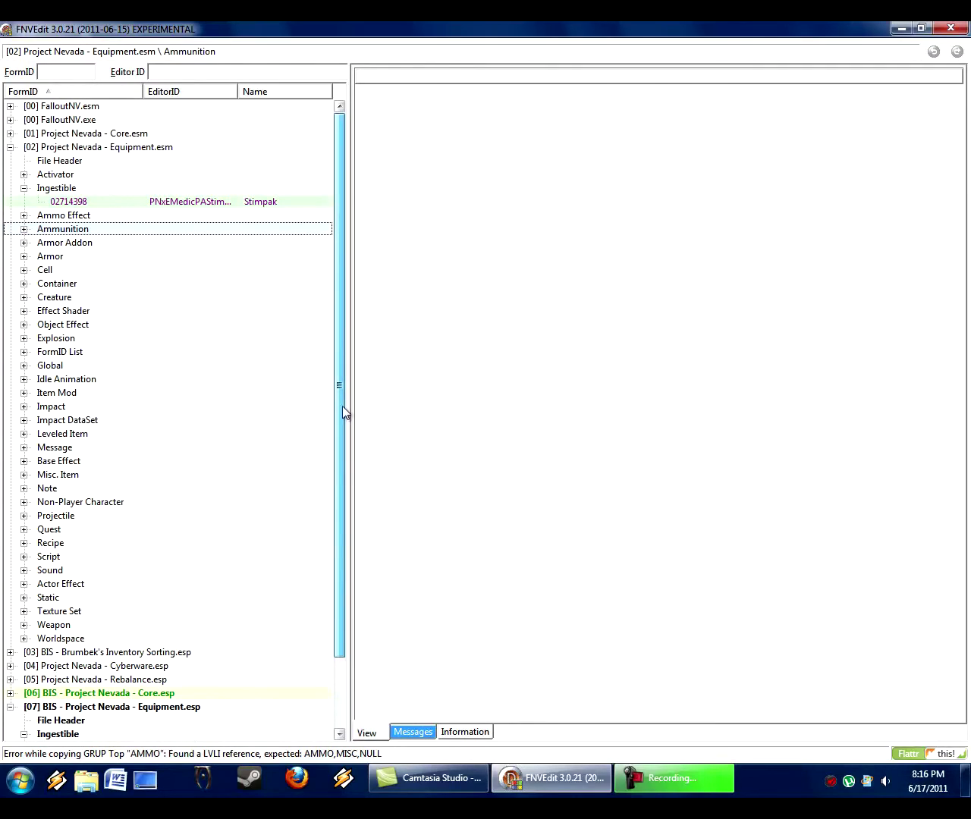
Step: Expand the Armor group of Project Nevada - Equipment.esm and compare its three conflicting records across the loaded plugins
{"action": "left_click", "coordinate": [50, 259]}
{"action": "left_click", "coordinate": [24, 256]}
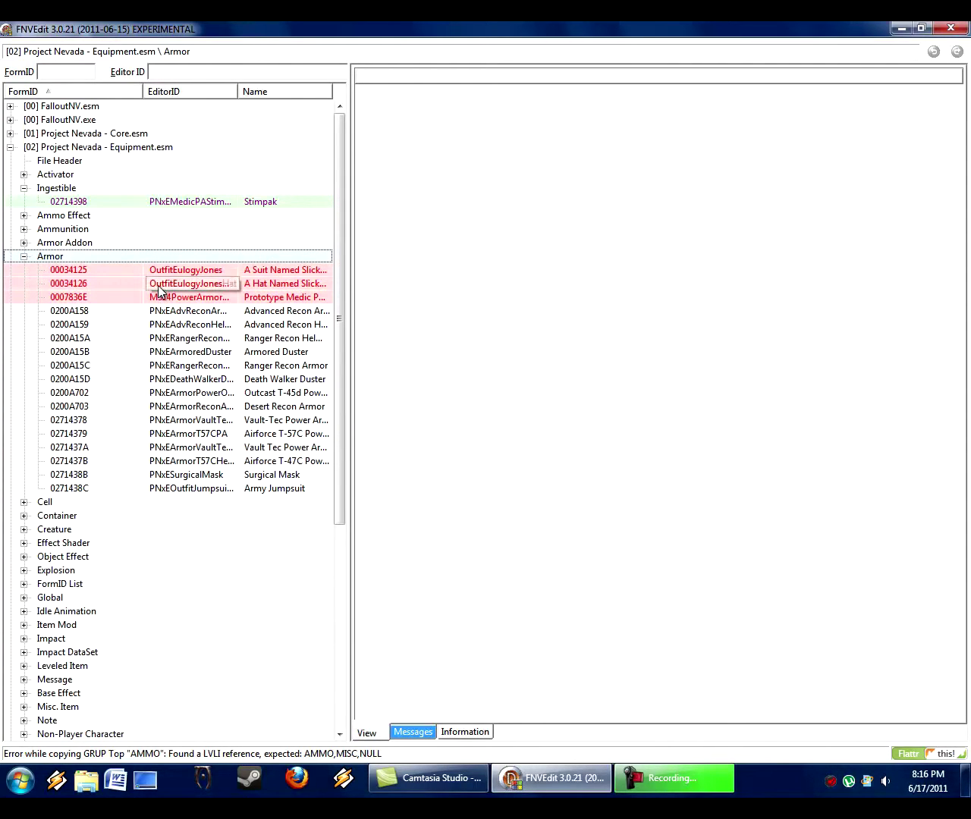
{"action": "left_click", "coordinate": [224, 272]}
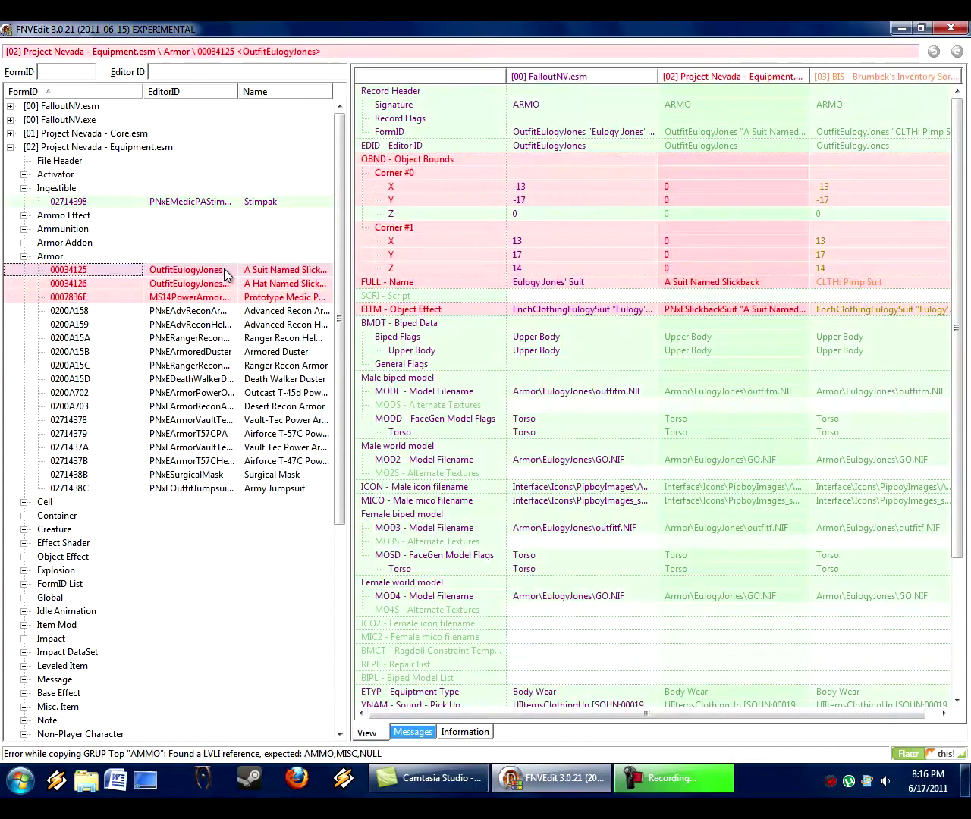
{"action": "key", "text": "Down"}
{"action": "key", "text": "Down"}
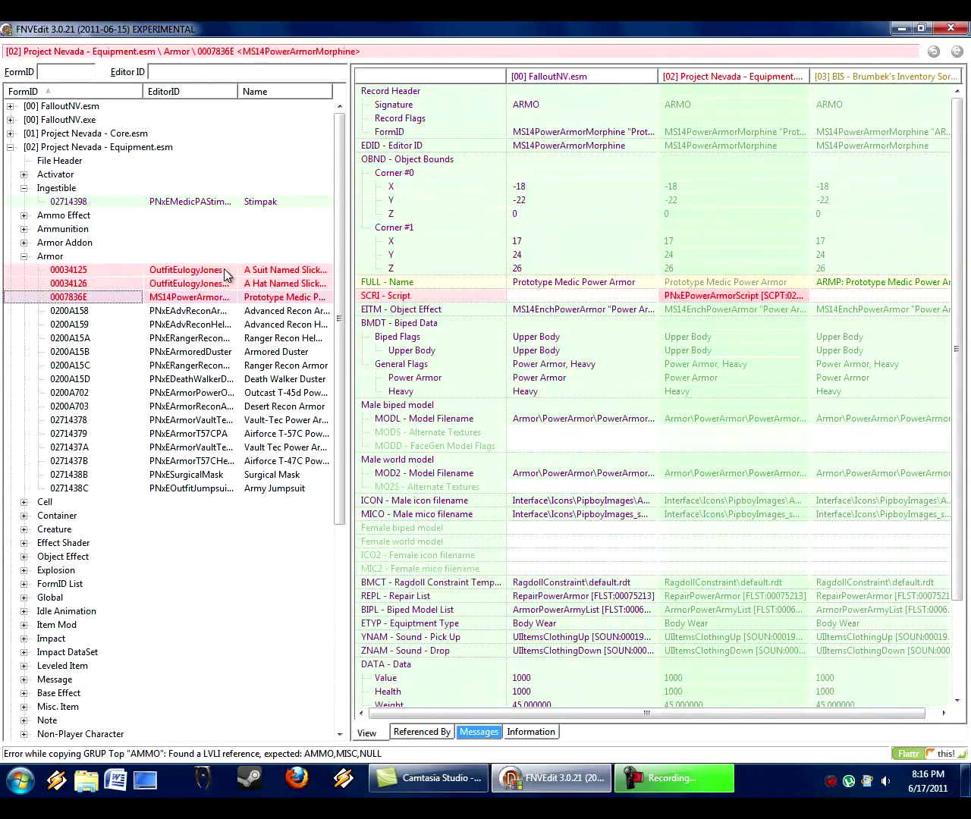
{"action": "key", "text": "Up"}
{"action": "key", "text": "Up"}
{"action": "key", "text": "Down"}
{"action": "key", "text": "Down"}
{"action": "key", "text": "Up"}
{"action": "key", "text": "Up"}
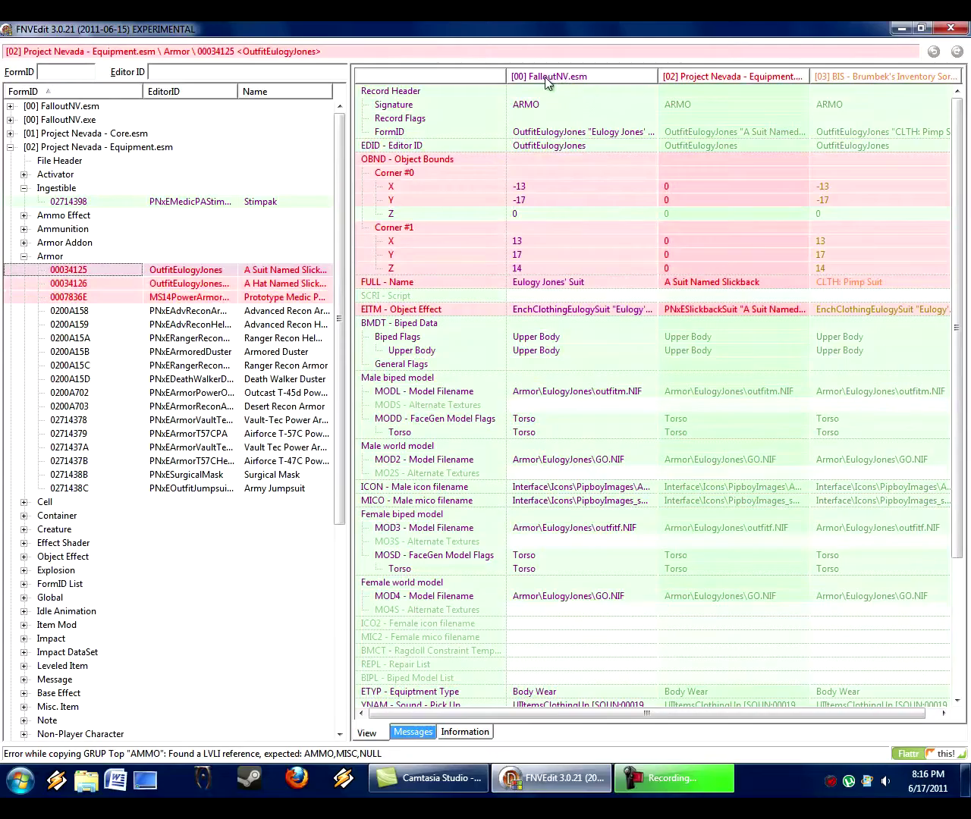
{"action": "key", "text": "Down"}
{"action": "key", "text": "Down"}
{"action": "key", "text": "Up"}
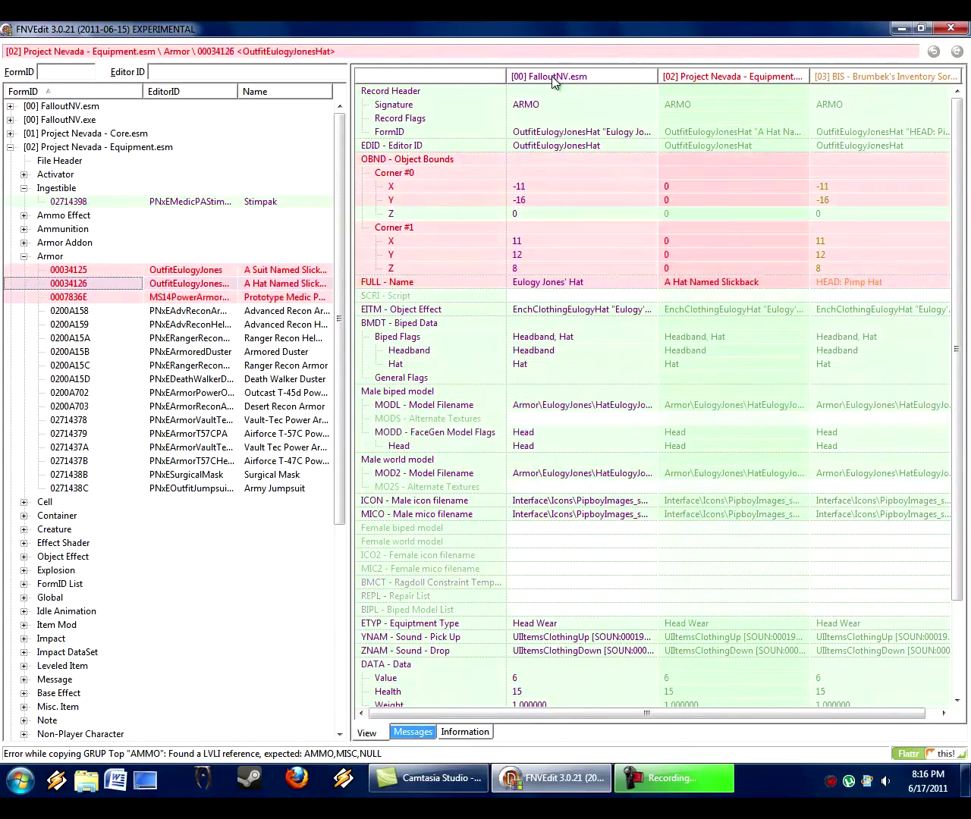
{"action": "key", "text": "Up"}
{"action": "key", "text": "Up"}
{"action": "key", "text": "Down"}
{"action": "key", "text": "Down"}
{"action": "key", "text": "Down"}
{"action": "key", "text": "Down"}
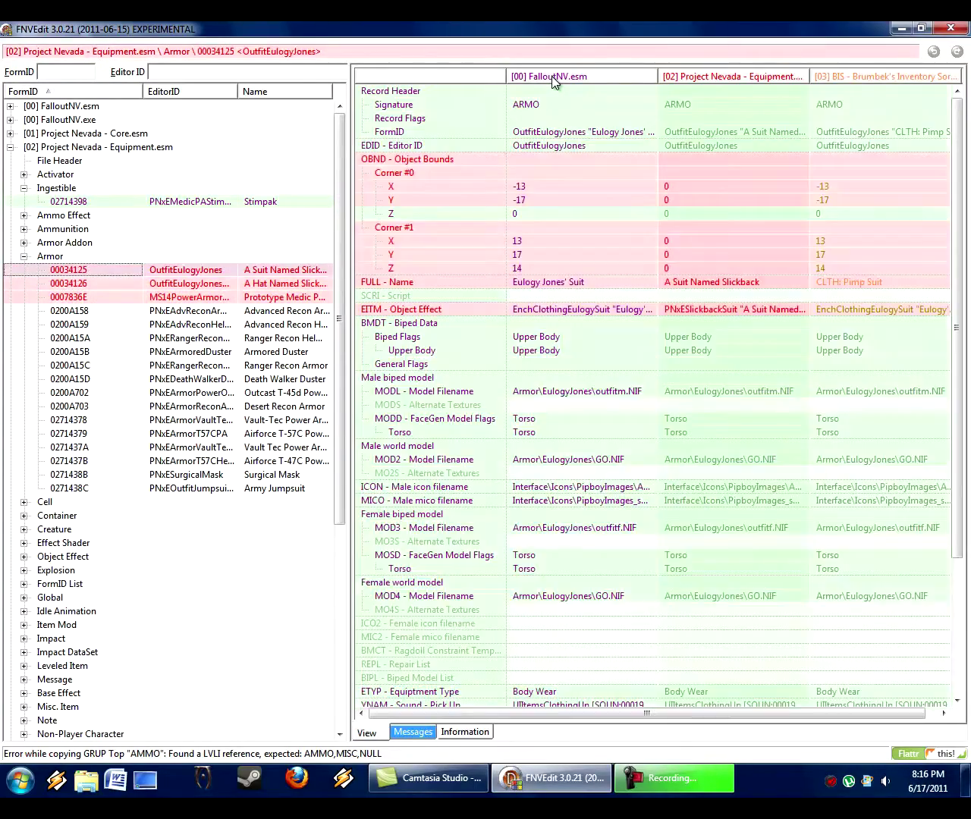
Step: Review the non-conflicting armor records one by one, from Advanced Recon Armor to Army Jumpsuit
{"action": "left_click", "coordinate": [158, 312]}
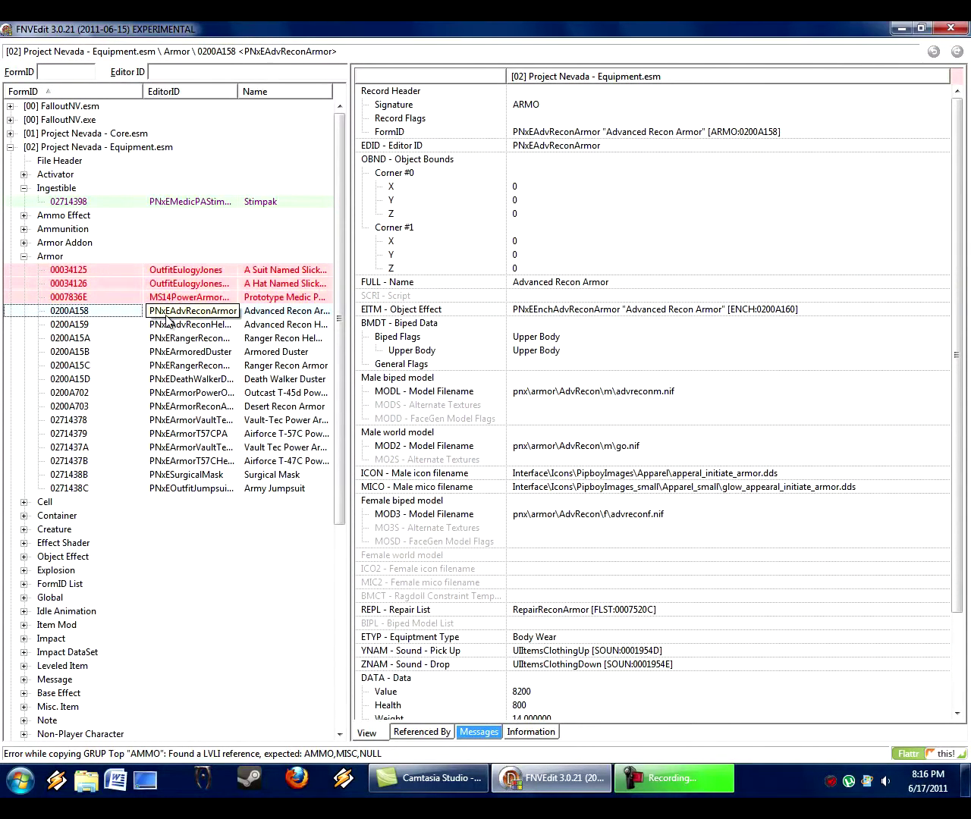
{"action": "key", "text": "Down"}
{"action": "key", "text": "Down"}
{"action": "key", "text": "Down"}
{"action": "key", "text": "Down"}
{"action": "key", "text": "Down"}
{"action": "key", "text": "Down"}
{"action": "key", "text": "Down"}
{"action": "key", "text": "Down"}
{"action": "key", "text": "Down"}
{"action": "key", "text": "Down"}
{"action": "key", "text": "Down"}
{"action": "key", "text": "Down"}
{"action": "key", "text": "Down"}
{"action": "key", "text": "Down"}
{"action": "key", "text": "Up"}
{"action": "key", "text": "Up"}
{"action": "key", "text": "Up"}
{"action": "key", "text": "Up"}
{"action": "key", "text": "Up"}
{"action": "key", "text": "Up"}
{"action": "key", "text": "Up"}
{"action": "key", "text": "Up"}
{"action": "key", "text": "Up"}
{"action": "key", "text": "Up"}
{"action": "key", "text": "Up"}
{"action": "key", "text": "Up"}
{"action": "key", "text": "Up"}
{"action": "key", "text": "Up"}
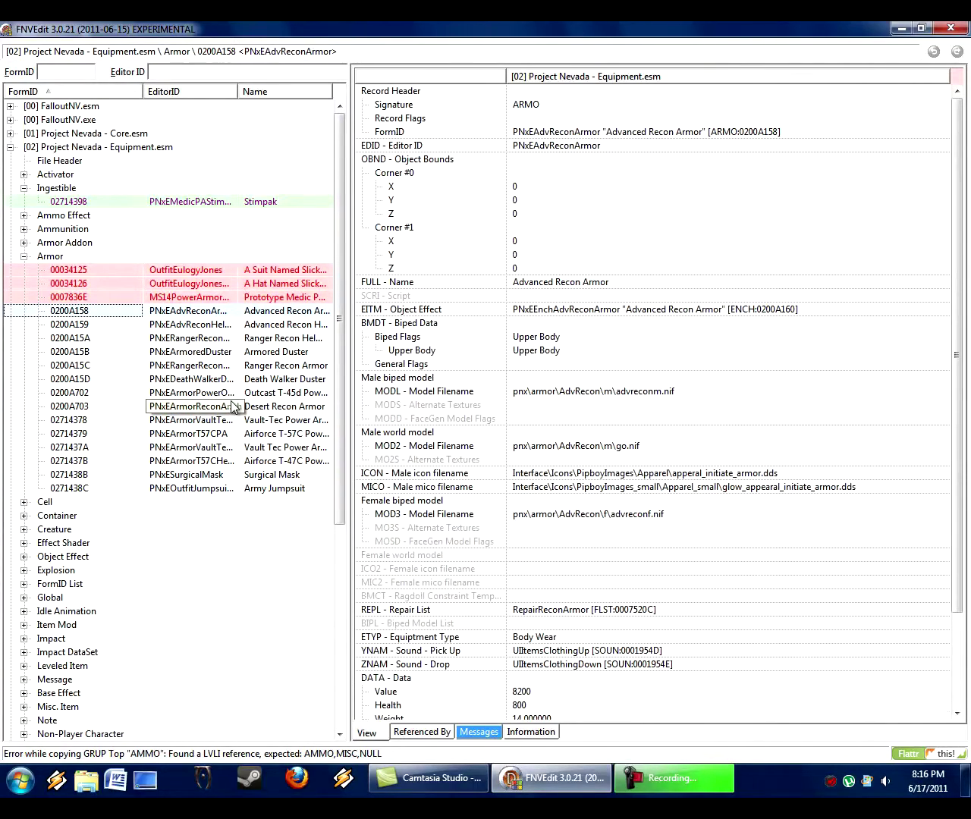
Step: Re-examine the conflicting Prototype Medic Power Armor and Slickback suit and hat records
{"action": "left_click", "coordinate": [277, 298]}
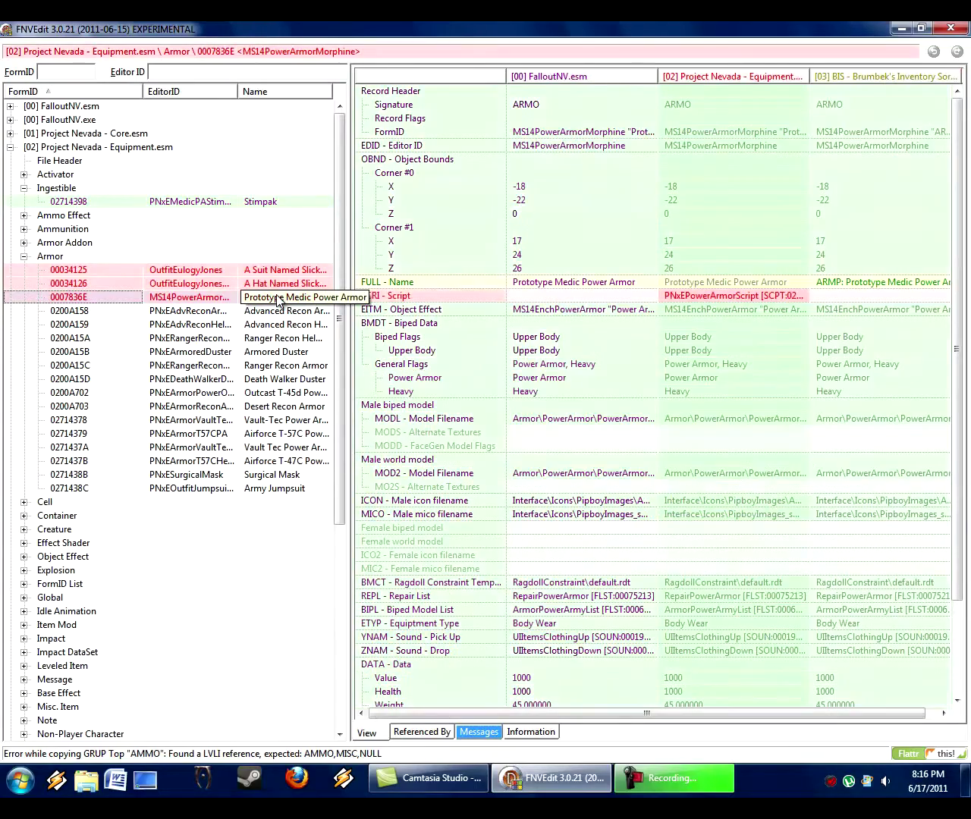
{"action": "left_click", "coordinate": [205, 279]}
{"action": "key", "text": "Up"}
{"action": "key", "text": "Down"}
{"action": "key", "text": "Down"}
{"action": "key", "text": "Up"}
{"action": "key", "text": "Up"}
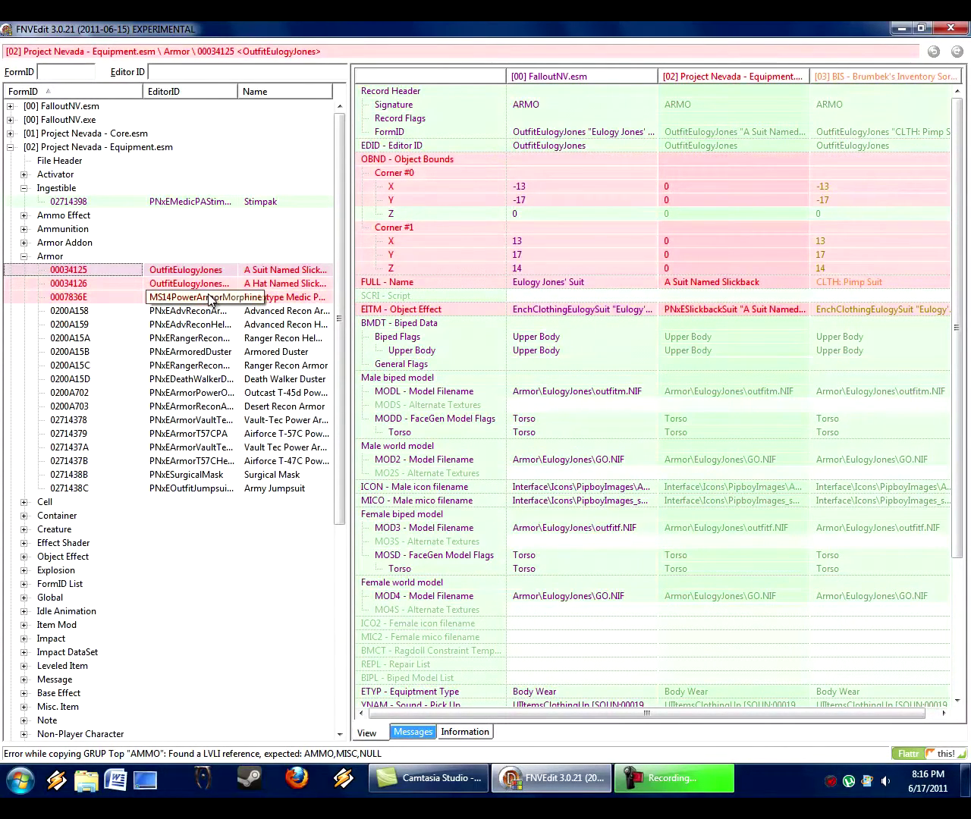
Step: Deep copy the Armor group as override into BIS - Project Nevada - Equipment.esp and collapse the group
{"action": "left_click", "coordinate": [51, 258]}
{"action": "right_click", "coordinate": [51, 258]}
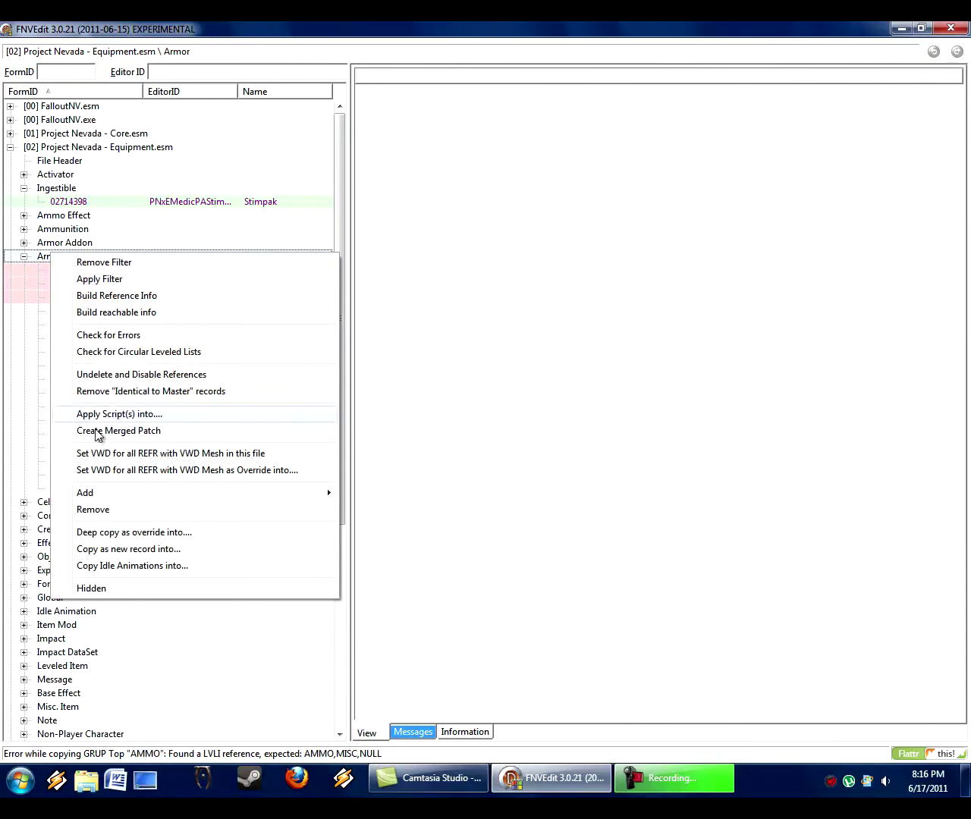
{"action": "left_click", "coordinate": [119, 533]}
{"action": "double_click", "coordinate": [418, 246]}
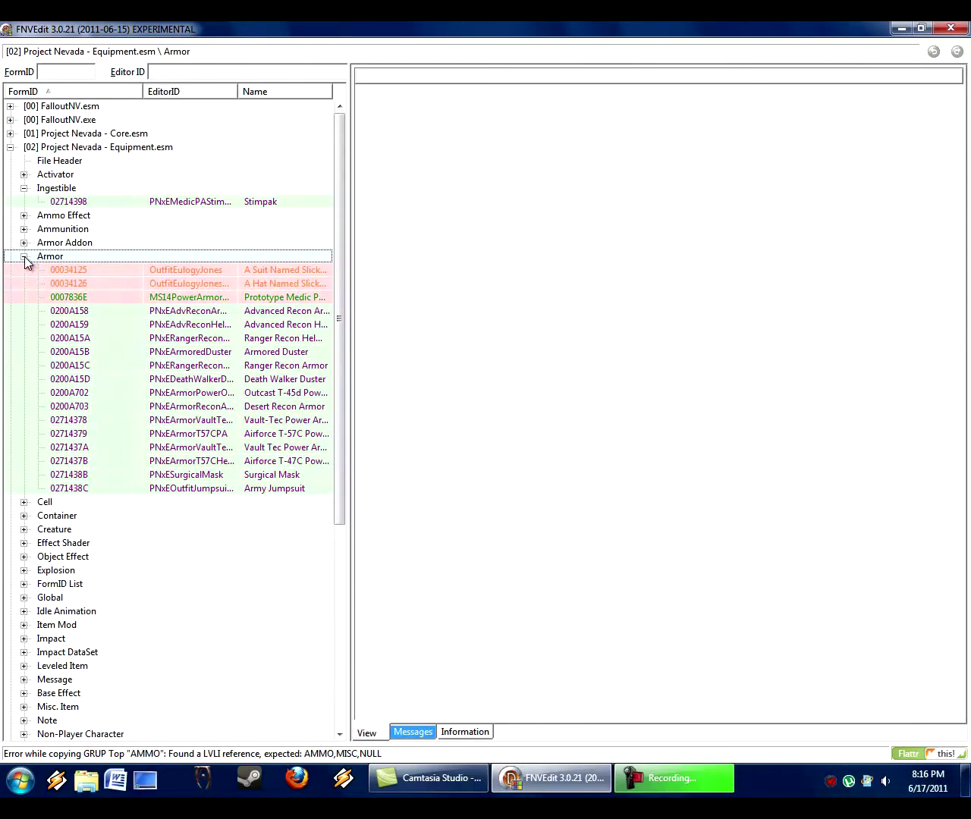
{"action": "left_click", "coordinate": [25, 256]}
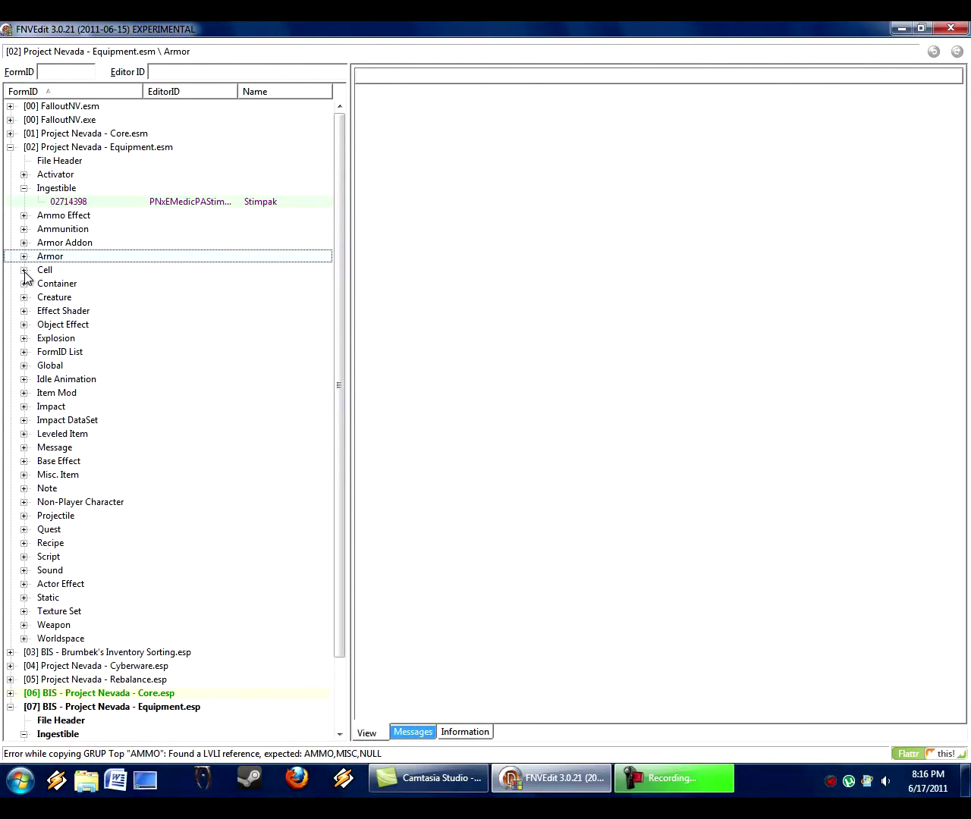
Step: Expand the Item Mod group and review its weapon mod records for conflicts with other plugins
{"action": "left_click", "coordinate": [24, 393]}
{"action": "left_click", "coordinate": [79, 395]}
{"action": "left_click", "coordinate": [189, 407]}
{"action": "left_click", "coordinate": [190, 417]}
{"action": "key", "text": "Down"}
{"action": "key", "text": "Down"}
{"action": "key", "text": "Down"}
{"action": "key", "text": "Down"}
{"action": "key", "text": "Down"}
{"action": "key", "text": "Down"}
{"action": "key", "text": "Down"}
{"action": "key", "text": "Down"}
{"action": "key", "text": "Up"}
{"action": "key", "text": "Up"}
{"action": "key", "text": "Up"}
{"action": "key", "text": "Up"}
{"action": "key", "text": "Up"}
{"action": "key", "text": "Up"}
{"action": "key", "text": "Up"}
{"action": "key", "text": "Up"}
{"action": "key", "text": "Up"}
{"action": "key", "text": "Down"}
{"action": "key", "text": "Down"}
{"action": "key", "text": "Down"}
{"action": "key", "text": "Down"}
{"action": "key", "text": "Down"}
{"action": "key", "text": "Down"}
{"action": "key", "text": "Down"}
{"action": "key", "text": "Down"}
{"action": "key", "text": "Down"}
{"action": "key", "text": "Down"}
{"action": "key", "text": "Up"}
{"action": "key", "text": "Up"}
{"action": "key", "text": "Up"}
{"action": "key", "text": "Up"}
{"action": "key", "text": "Up"}
{"action": "key", "text": "Up"}
{"action": "key", "text": "Up"}
{"action": "key", "text": "Up"}
{"action": "key", "text": "Up"}
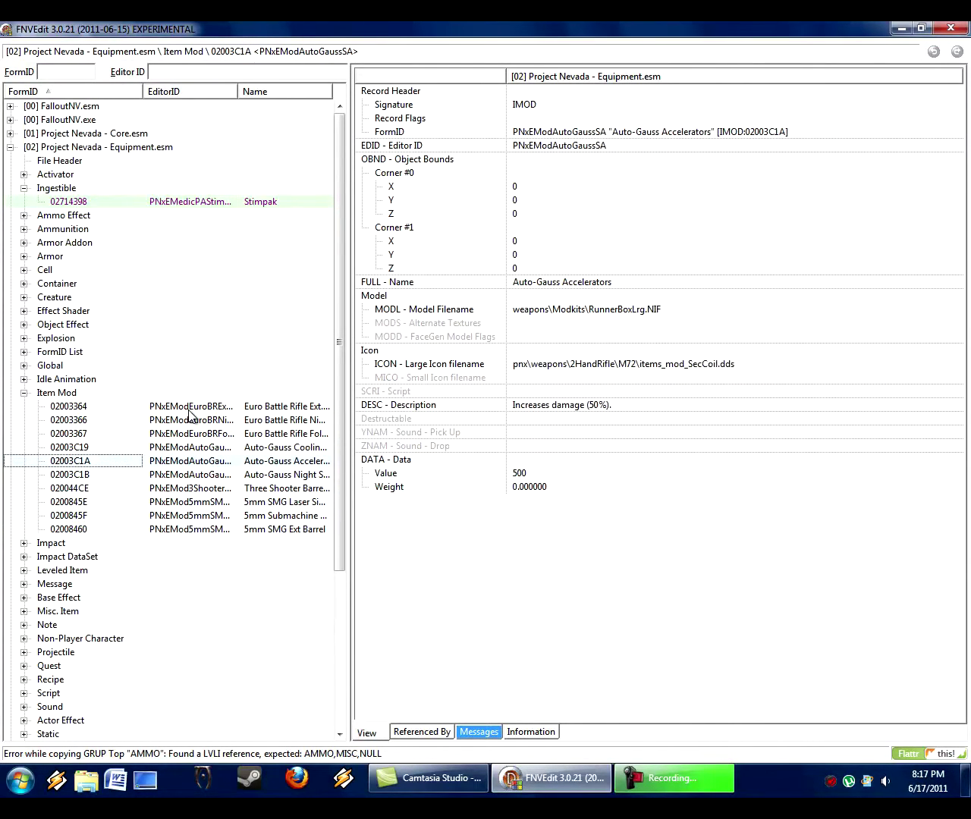
Step: Deep copy the Item Mod group as override into BIS - Project Nevada - Equipment.esp
{"action": "left_click", "coordinate": [59, 393]}
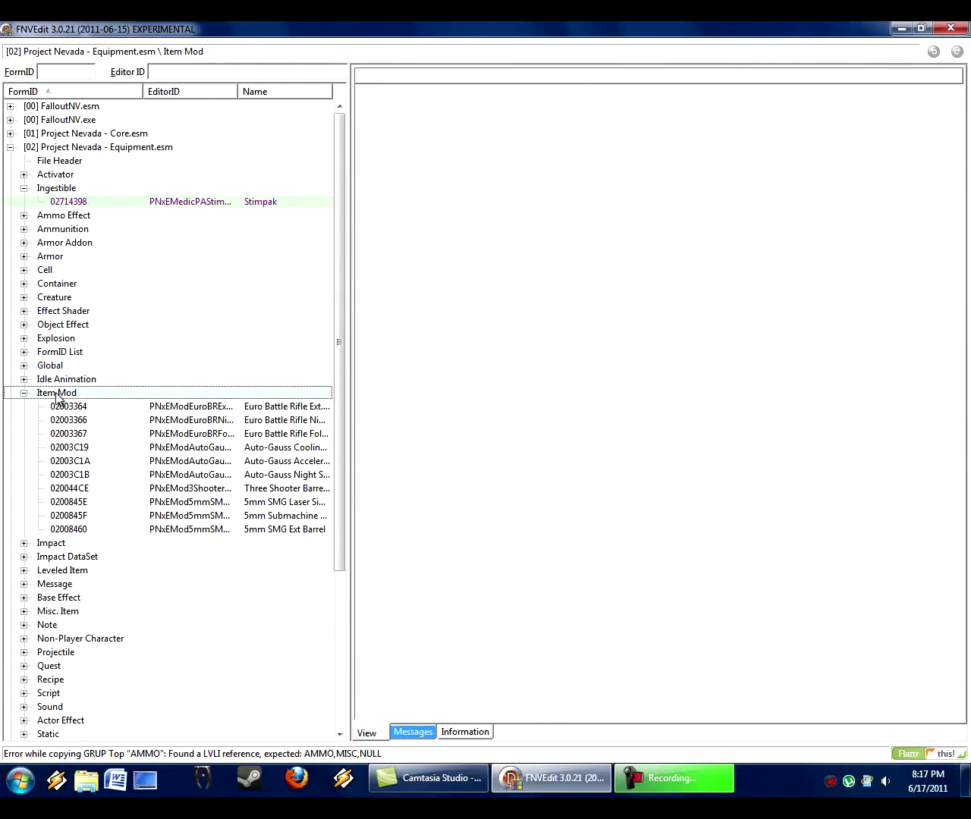
{"action": "right_click", "coordinate": [59, 393]}
{"action": "left_click", "coordinate": [160, 672]}
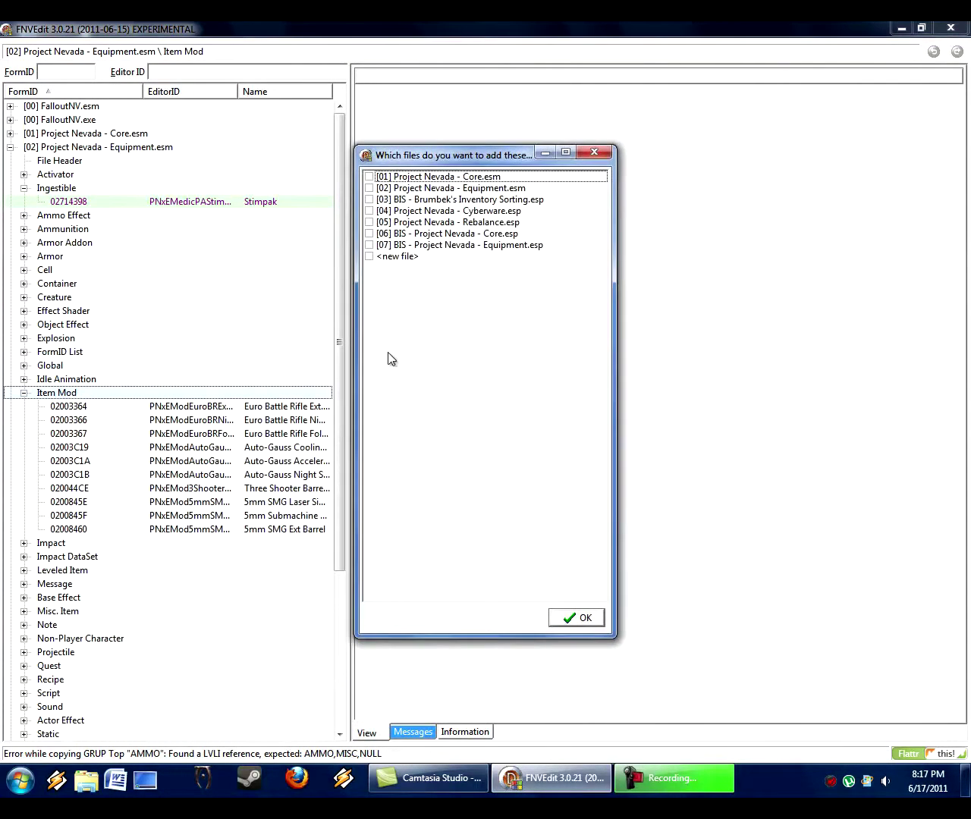
{"action": "double_click", "coordinate": [432, 247]}
Step: Expand the Misc. Item group and examine its cryo schematics, Cooling Unit and power armor training records
{"action": "left_click_drag", "start_coordinate": [336, 301], "coordinate": [351, 468]}
{"action": "left_click", "coordinate": [61, 326]}
{"action": "left_click", "coordinate": [58, 393]}
{"action": "left_click", "coordinate": [24, 394]}
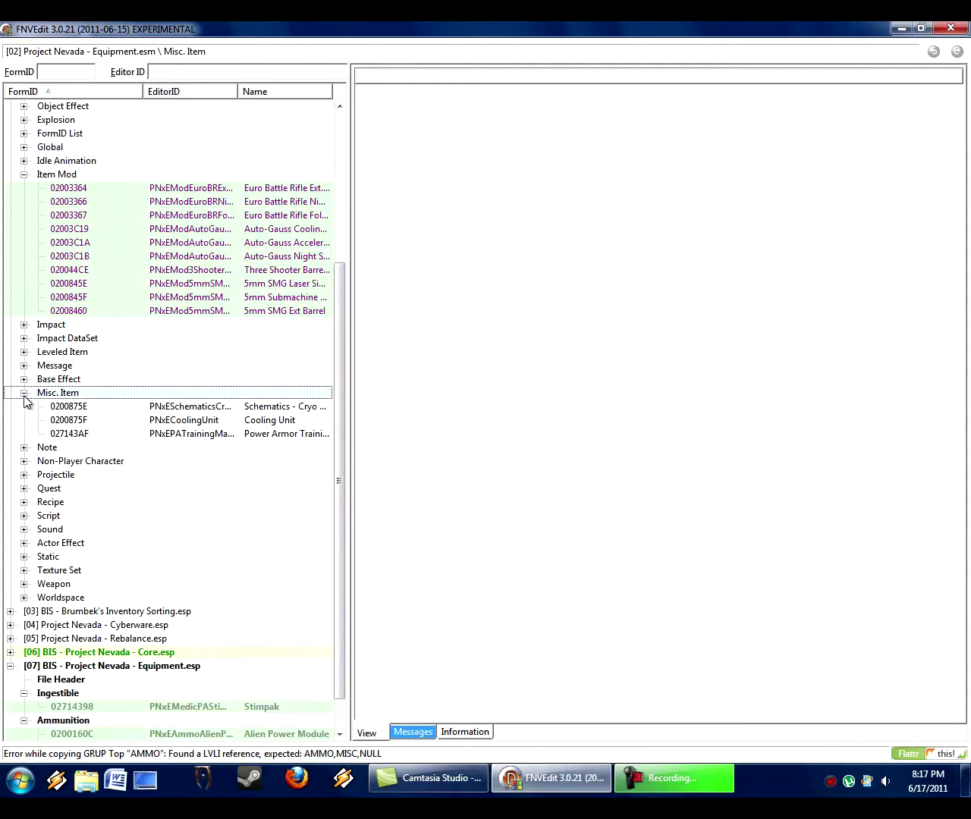
{"action": "left_click", "coordinate": [210, 422]}
{"action": "left_click", "coordinate": [199, 433]}
{"action": "left_click", "coordinate": [210, 419]}
{"action": "left_click", "coordinate": [205, 407]}
{"action": "left_click", "coordinate": [165, 421]}
Step: Try to deep copy the Misc. Item group as override into another plugin, and collapse the group
{"action": "right_click", "coordinate": [82, 393]}
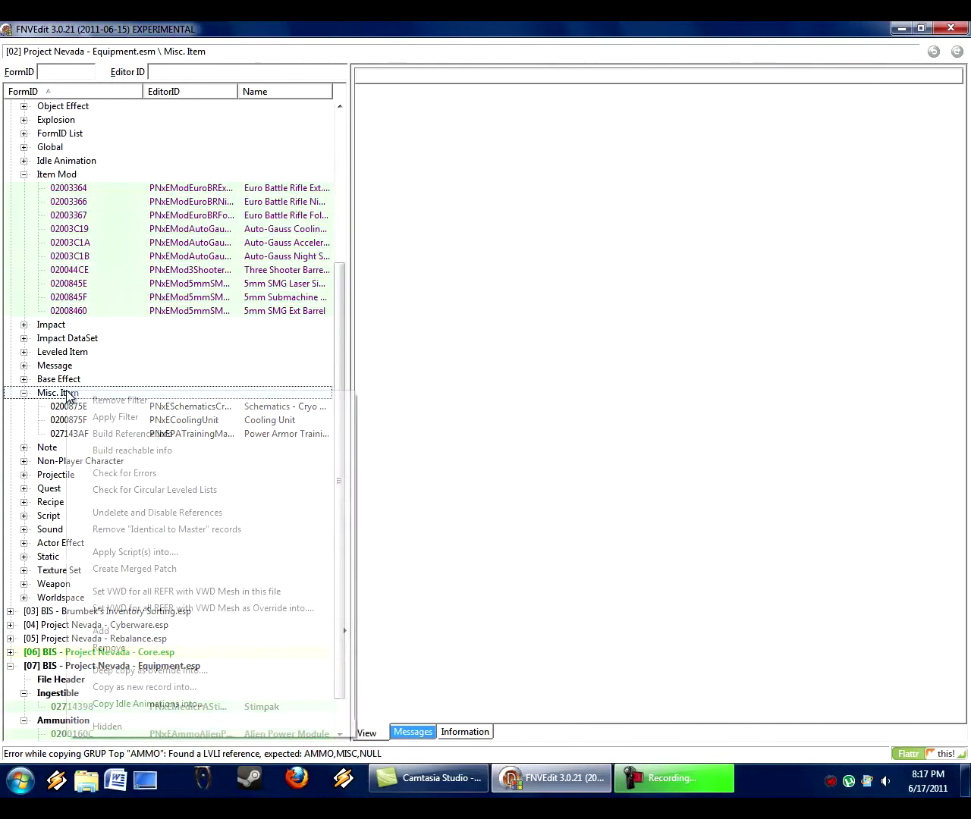
{"action": "left_click", "coordinate": [149, 670]}
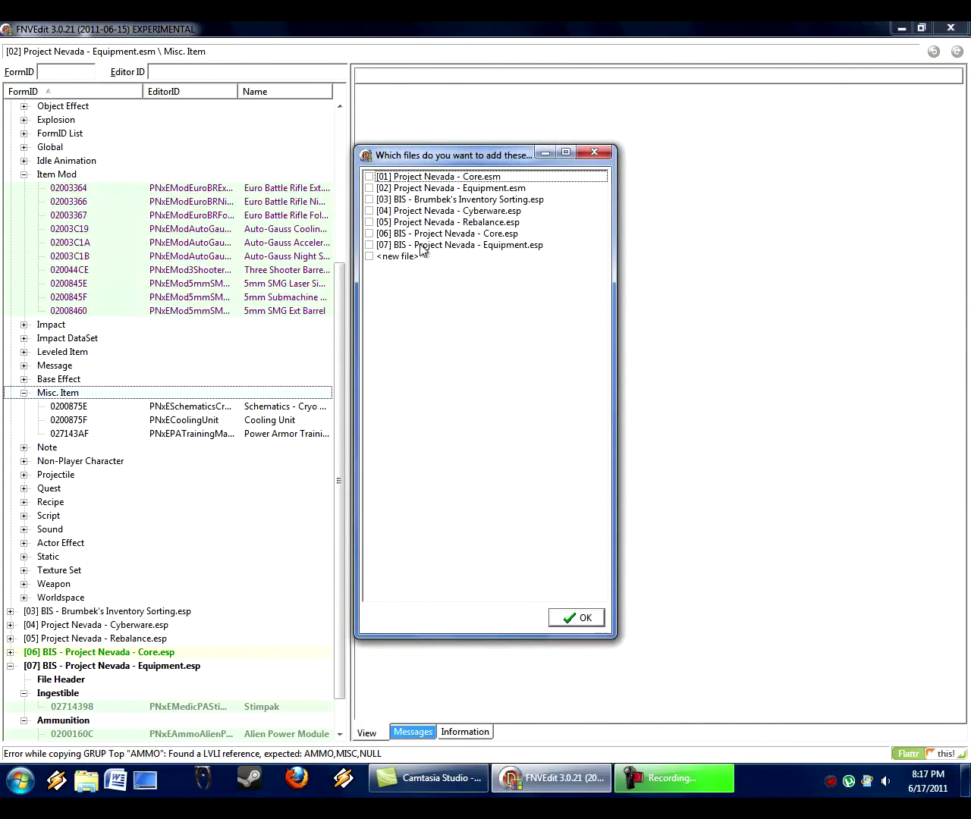
{"action": "key", "text": "Escape"}
{"action": "left_click", "coordinate": [24, 393]}
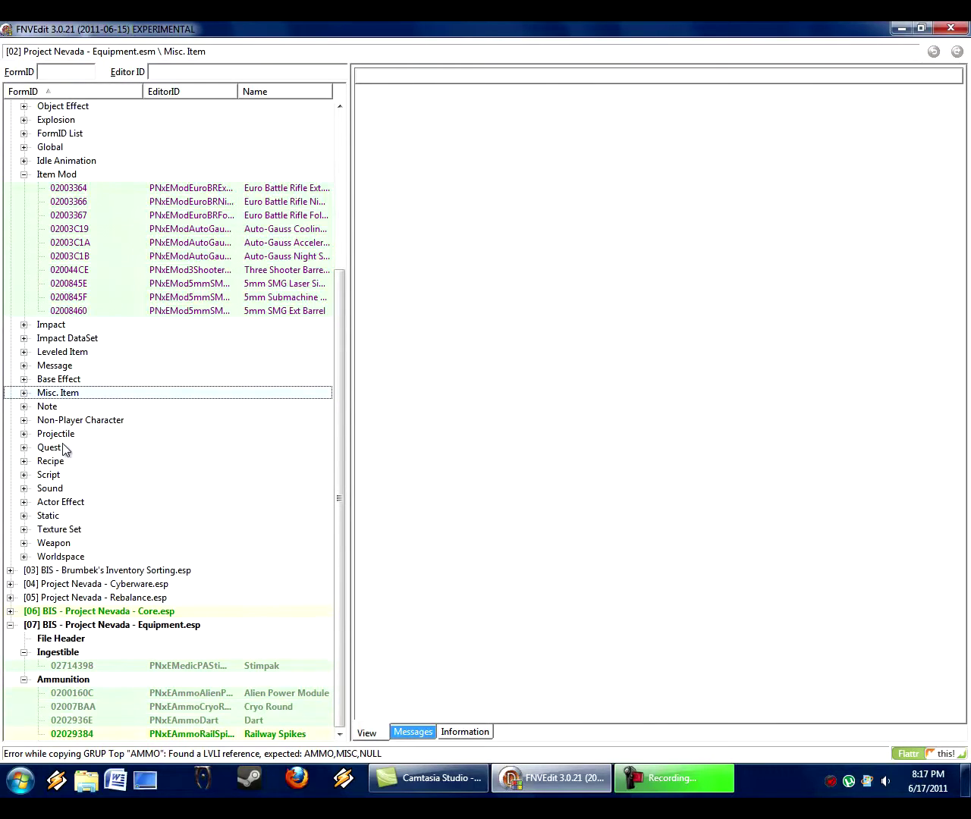
Step: Expand the Weapon group of Project Nevada - Equipment.esm and review its weapon records one by one for conflicts
{"action": "left_click", "coordinate": [57, 543]}
{"action": "left_click", "coordinate": [25, 543]}
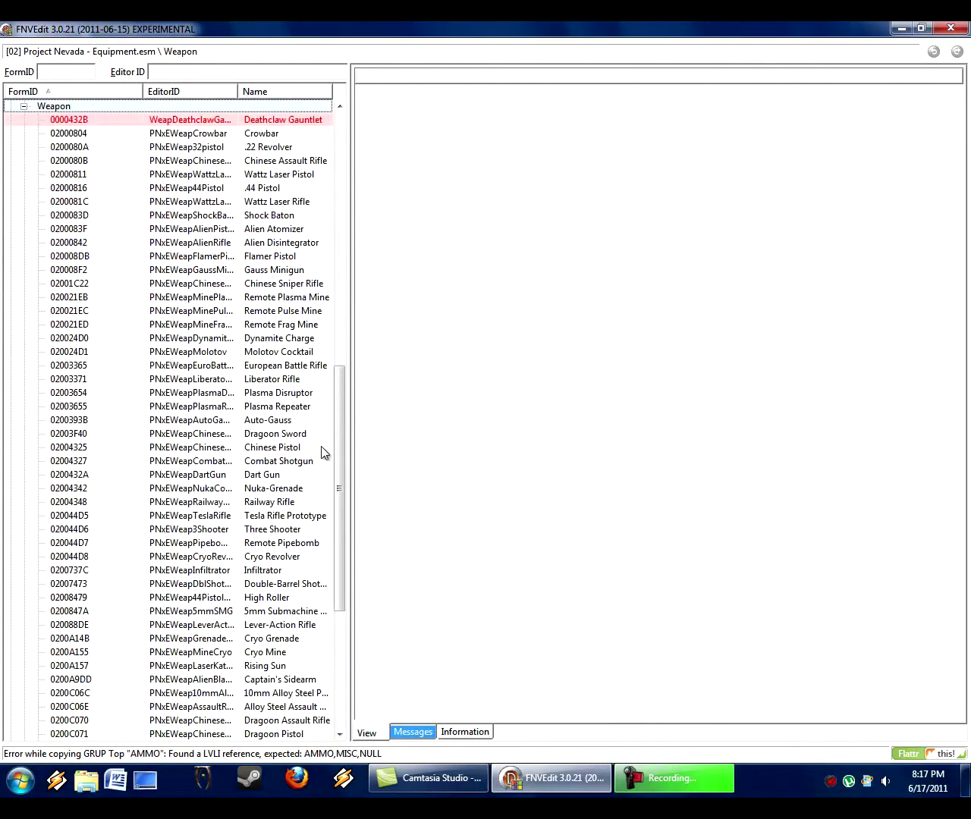
{"action": "left_click_drag", "start_coordinate": [339, 457], "coordinate": [322, 351]}
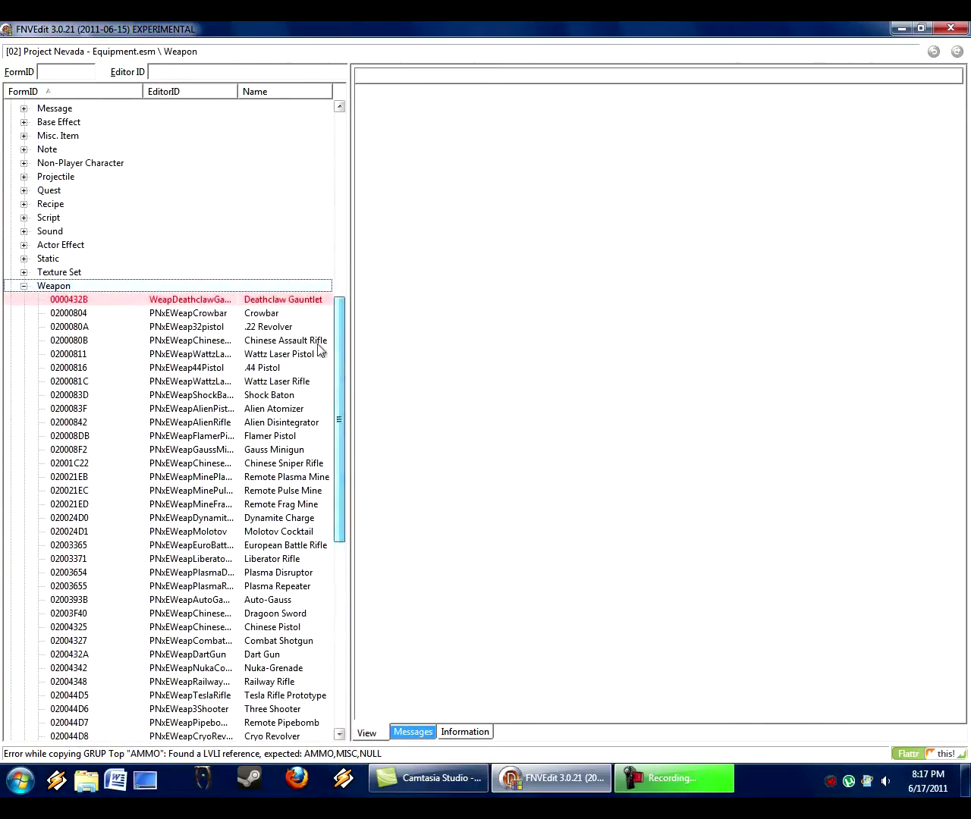
{"action": "left_click", "coordinate": [174, 305]}
{"action": "key", "text": "Down"}
{"action": "key", "text": "Down"}
{"action": "key", "text": "Down"}
{"action": "key", "text": "Down"}
{"action": "key", "text": "Down"}
{"action": "key", "text": "Down"}
{"action": "key", "text": "Down"}
{"action": "key", "text": "Down"}
{"action": "key", "text": "Down"}
{"action": "key", "text": "Down"}
{"action": "key", "text": "Down"}
{"action": "key", "text": "Down"}
{"action": "key", "text": "Down"}
{"action": "key", "text": "Down"}
{"action": "key", "text": "Down"}
{"action": "key", "text": "Down"}
{"action": "key", "text": "Down"}
{"action": "key", "text": "Down"}
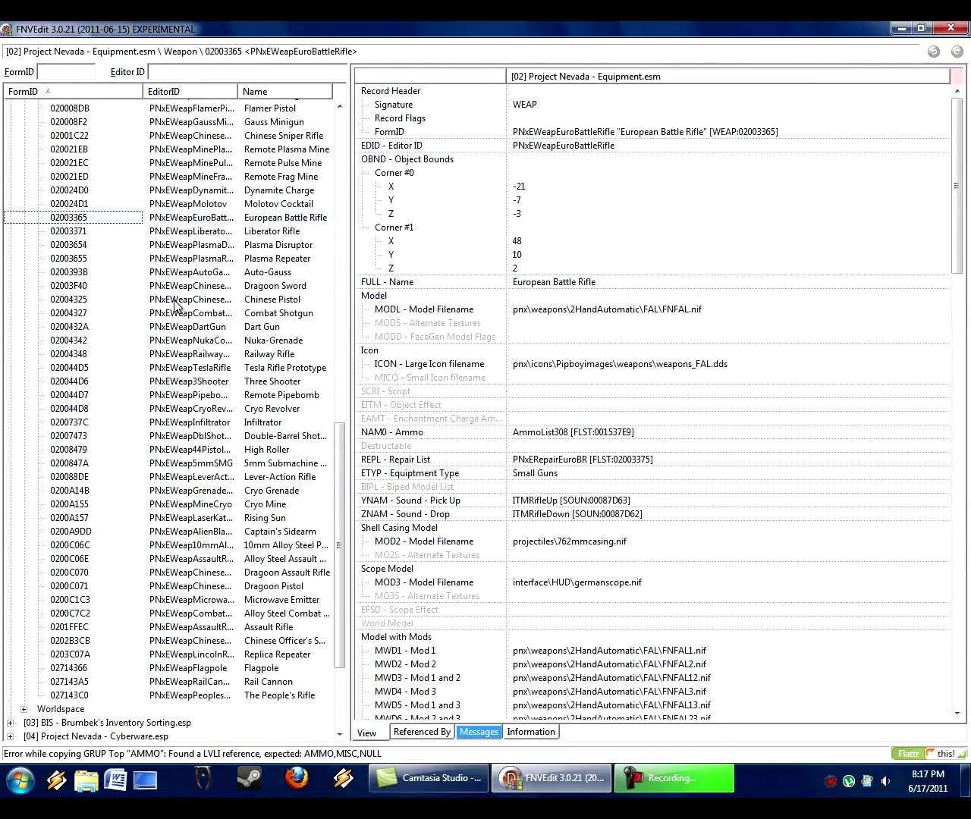
{"action": "key", "text": "Down"}
{"action": "key", "text": "Down"}
{"action": "key", "text": "Down"}
{"action": "key", "text": "Down"}
{"action": "key", "text": "Down"}
{"action": "key", "text": "Down"}
{"action": "key", "text": "Down"}
{"action": "key", "text": "Down"}
{"action": "key", "text": "Down"}
{"action": "key", "text": "Down"}
{"action": "key", "text": "Down"}
{"action": "key", "text": "Down"}
{"action": "key", "text": "Down"}
{"action": "key", "text": "Down"}
{"action": "key", "text": "Down"}
{"action": "key", "text": "Down"}
{"action": "key", "text": "Down"}
{"action": "key", "text": "Down"}
{"action": "key", "text": "Down"}
{"action": "key", "text": "Down"}
{"action": "key", "text": "Down"}
{"action": "key", "text": "Down"}
{"action": "key", "text": "Down"}
{"action": "key", "text": "Down"}
{"action": "key", "text": "Down"}
{"action": "key", "text": "Down"}
{"action": "key", "text": "Down"}
{"action": "key", "text": "Down"}
{"action": "key", "text": "Down"}
{"action": "key", "text": "Up"}
{"action": "key", "text": "Up"}
{"action": "key", "text": "Up"}
{"action": "key", "text": "Up"}
{"action": "key", "text": "Up"}
{"action": "key", "text": "Up"}
{"action": "key", "text": "Up"}
{"action": "key", "text": "Up"}
{"action": "key", "text": "Up"}
{"action": "key", "text": "Up"}
{"action": "key", "text": "Up"}
{"action": "key", "text": "Up"}
{"action": "key", "text": "Up"}
{"action": "key", "text": "Up"}
{"action": "key", "text": "Up"}
{"action": "key", "text": "Up"}
{"action": "key", "text": "Up"}
{"action": "key", "text": "Up"}
{"action": "key", "text": "Up"}
{"action": "key", "text": "Up"}
{"action": "key", "text": "Up"}
{"action": "key", "text": "Up"}
{"action": "key", "text": "Up"}
{"action": "key", "text": "Up"}
{"action": "key", "text": "Up"}
{"action": "key", "text": "Up"}
{"action": "key", "text": "Up"}
{"action": "key", "text": "Up"}
{"action": "key", "text": "Up"}
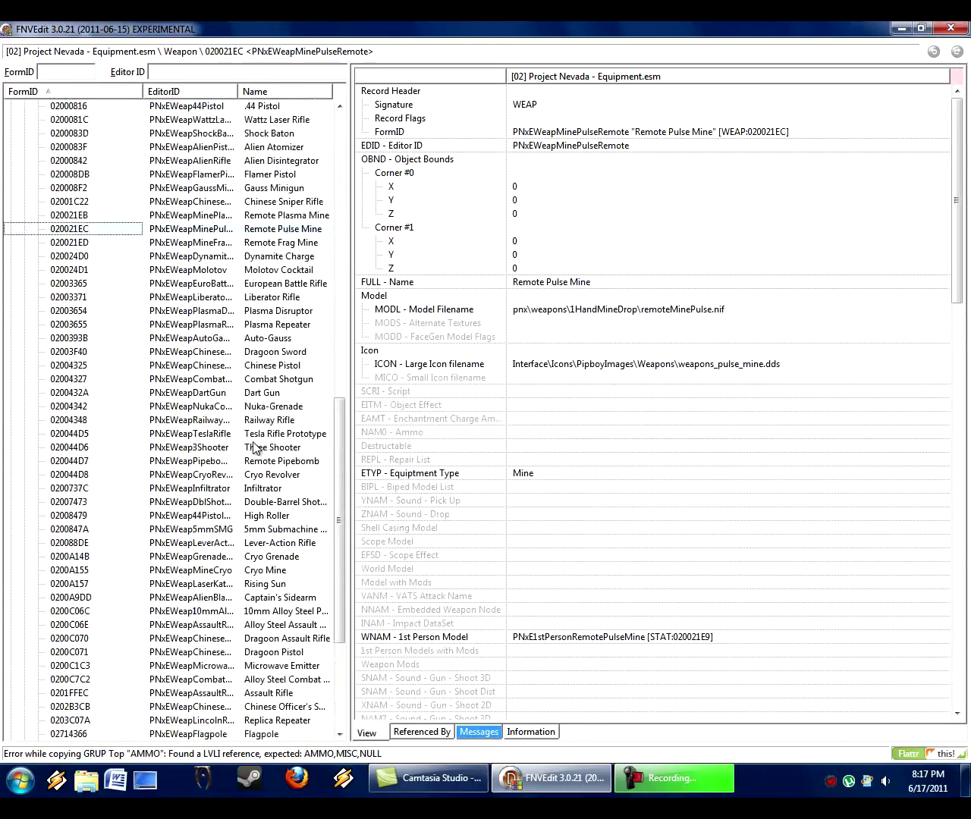
Step: Compare the Deathclaw Gauntlet record's equipment type, value, weight and base damage across the plugins
{"action": "scroll", "coordinate": [170, 288], "scroll_direction": "up", "scroll_amount": 6}
{"action": "left_click", "coordinate": [169, 285]}
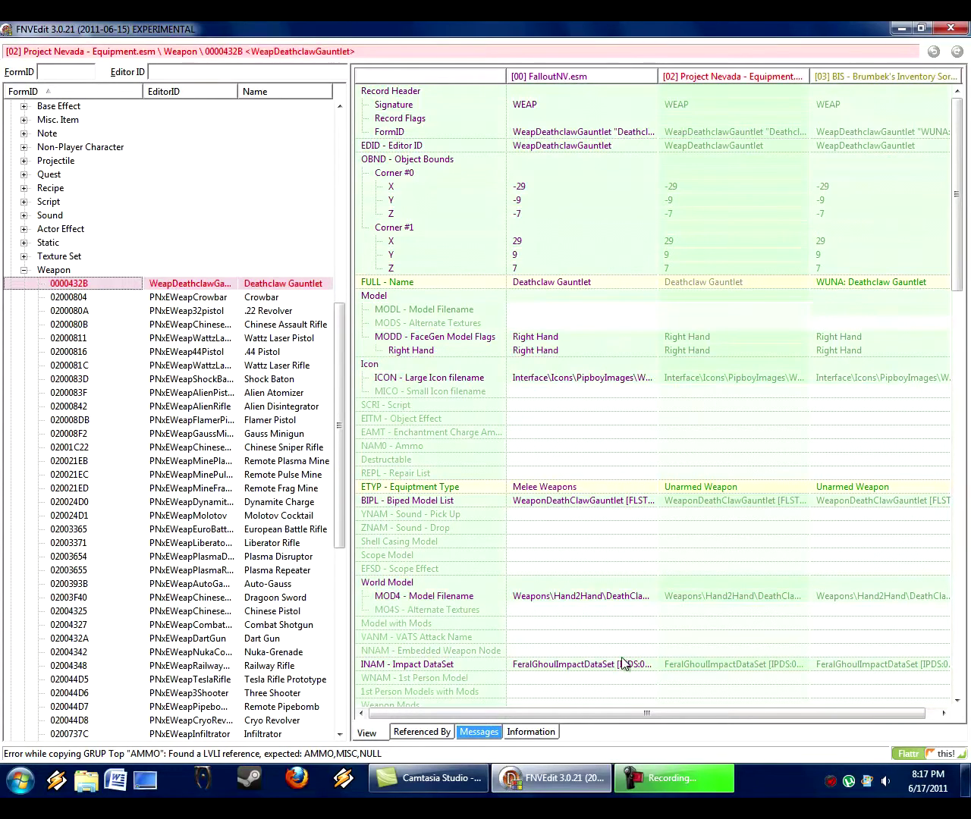
{"action": "left_click_drag", "start_coordinate": [569, 717], "coordinate": [546, 653]}
{"action": "left_click", "coordinate": [774, 491]}
{"action": "left_click", "coordinate": [841, 493]}
{"action": "left_click_drag", "start_coordinate": [949, 216], "coordinate": [792, 315]}
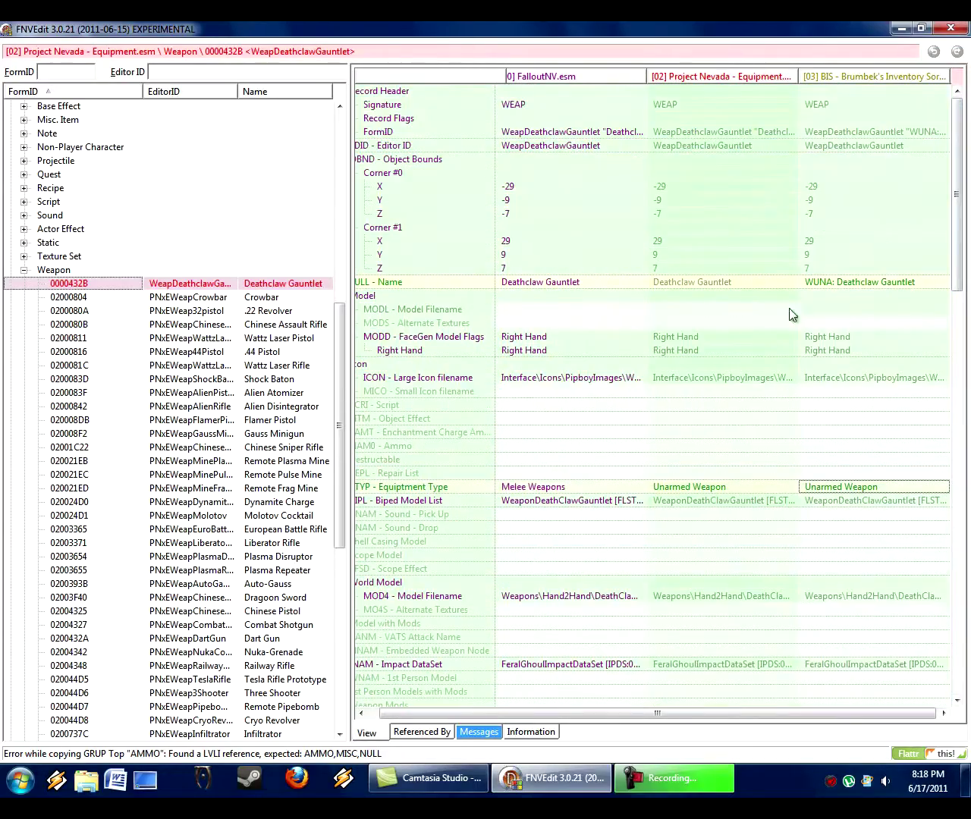
{"action": "mouse_move", "coordinate": [947, 210]}
{"action": "left_mouse_down"}
{"action": "mouse_move", "coordinate": [961, 396]}
{"action": "mouse_move", "coordinate": [967, 193]}
{"action": "mouse_move", "coordinate": [960, 392]}
{"action": "left_mouse_up"}
{"action": "left_click", "coordinate": [667, 315]}
{"action": "left_click", "coordinate": [671, 329]}
{"action": "key", "text": "Down"}
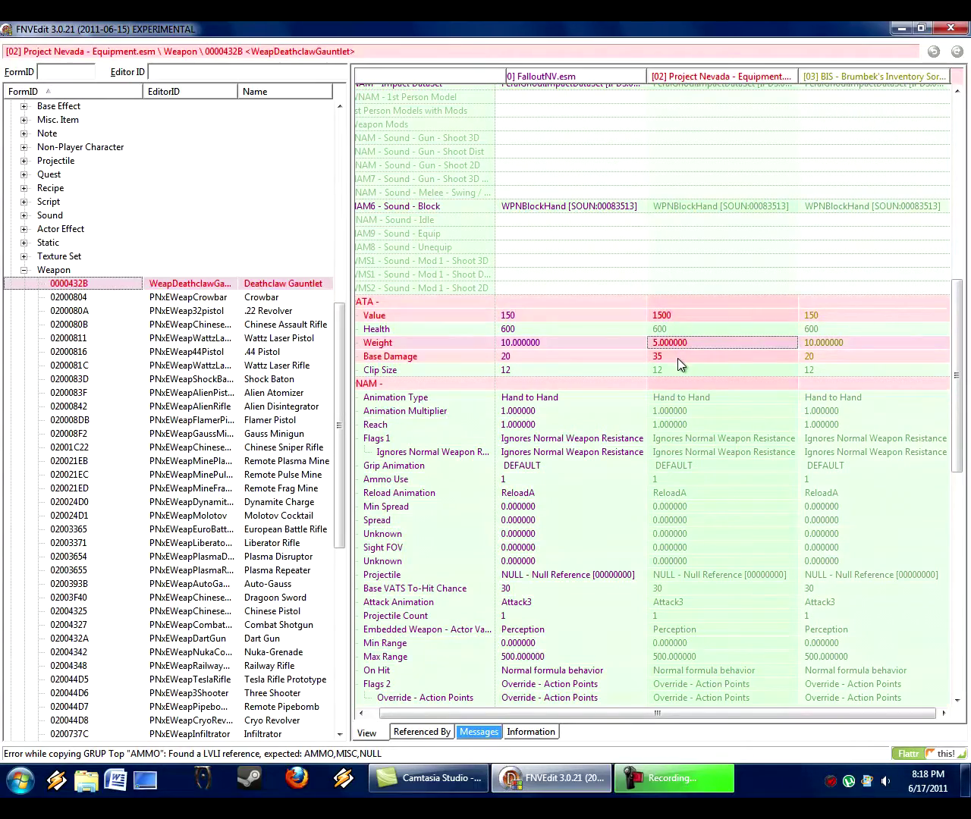
Step: Deep copy the Weapon group as override into BIS - Project Nevada - Equipment.esp
{"action": "left_click", "coordinate": [62, 272]}
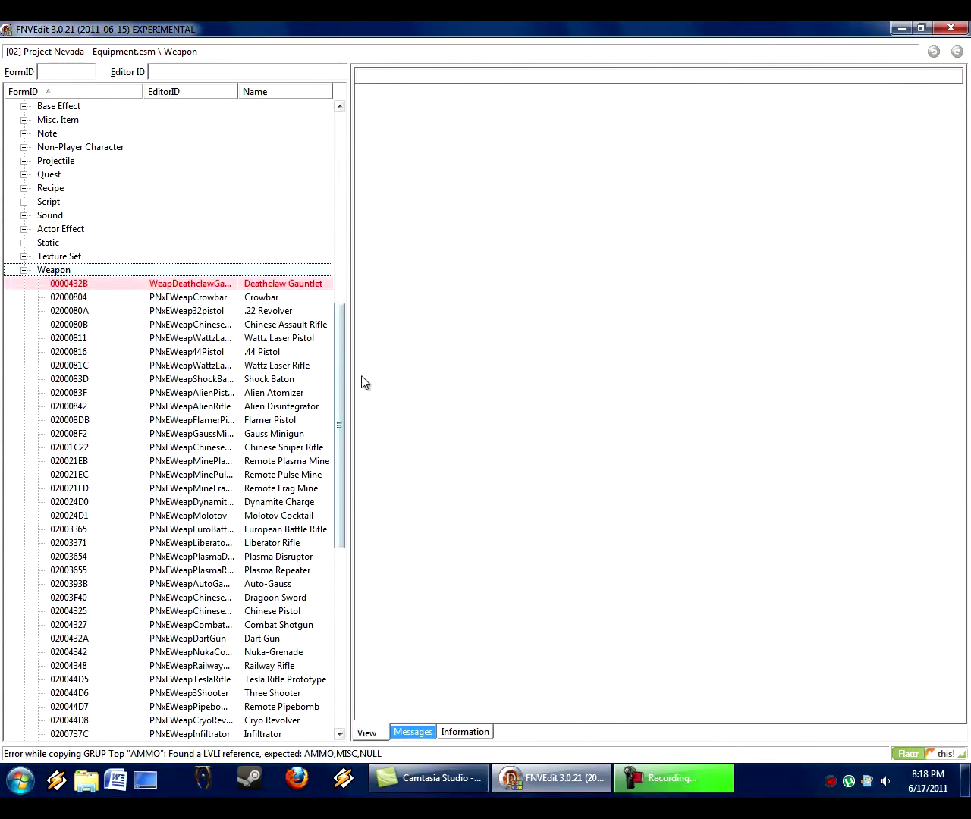
{"action": "left_click", "coordinate": [182, 284]}
{"action": "left_click_drag", "start_coordinate": [340, 364], "coordinate": [347, 400]}
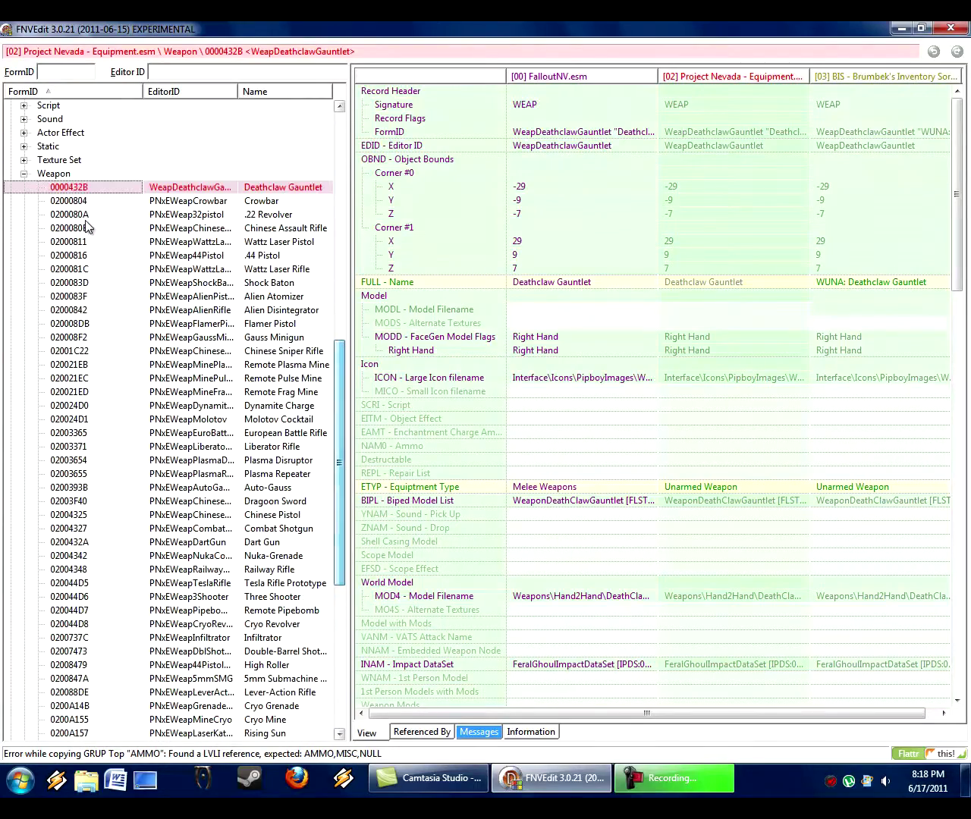
{"action": "right_click", "coordinate": [65, 180]}
{"action": "left_click", "coordinate": [182, 459]}
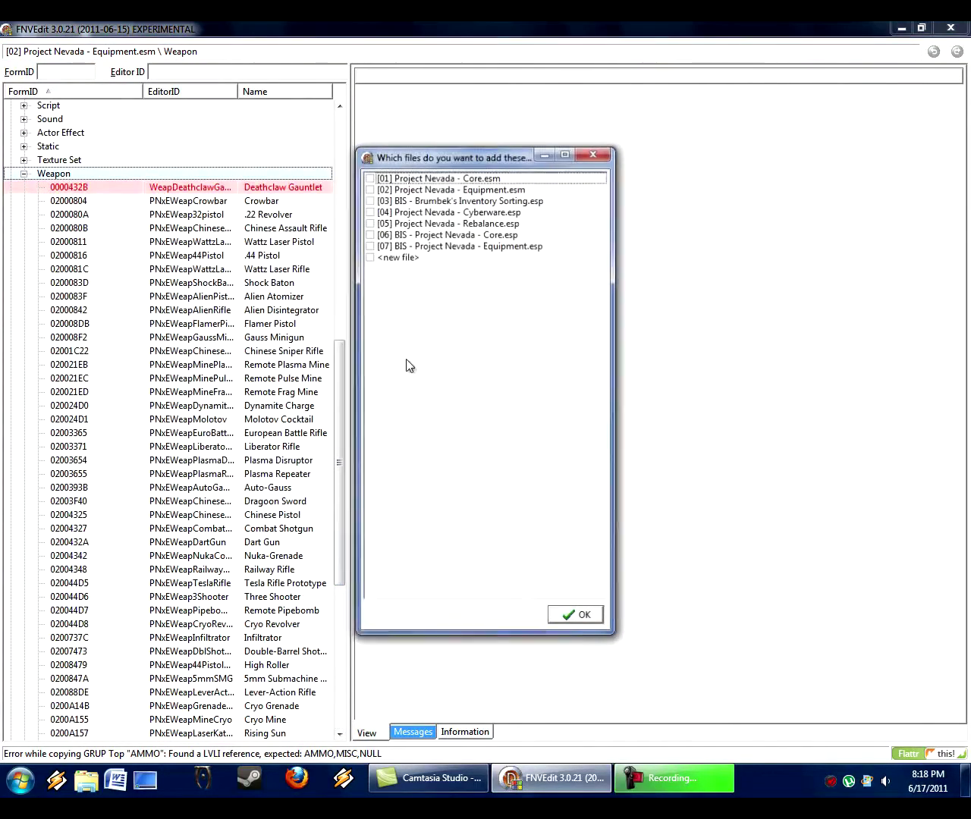
{"action": "double_click", "coordinate": [427, 245]}
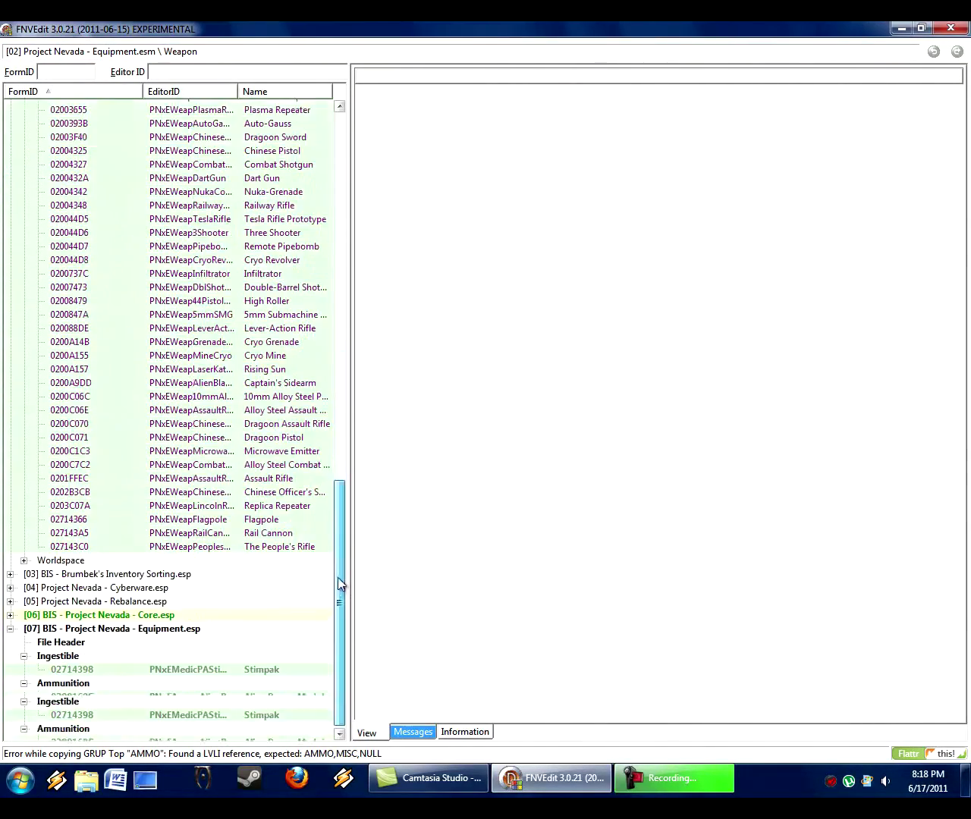
{"action": "scroll", "coordinate": [341, 564], "scroll_direction": "up", "scroll_amount": 10}
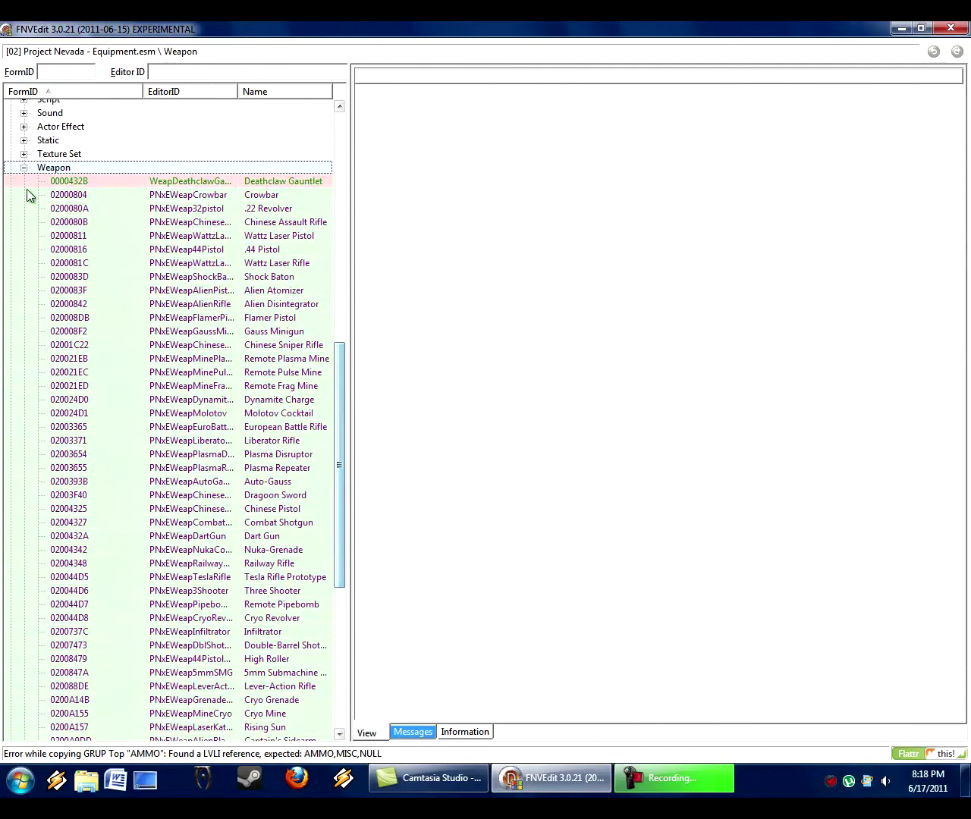
Step: Collapse the Weapon, Item Mod and Ingestible groups and the Project Nevada - Equipment.esm entry, and select BIS - Project Nevada - Equipment.esp
{"action": "left_click", "coordinate": [23, 168]}
{"action": "left_click_drag", "start_coordinate": [339, 484], "coordinate": [340, 303]}
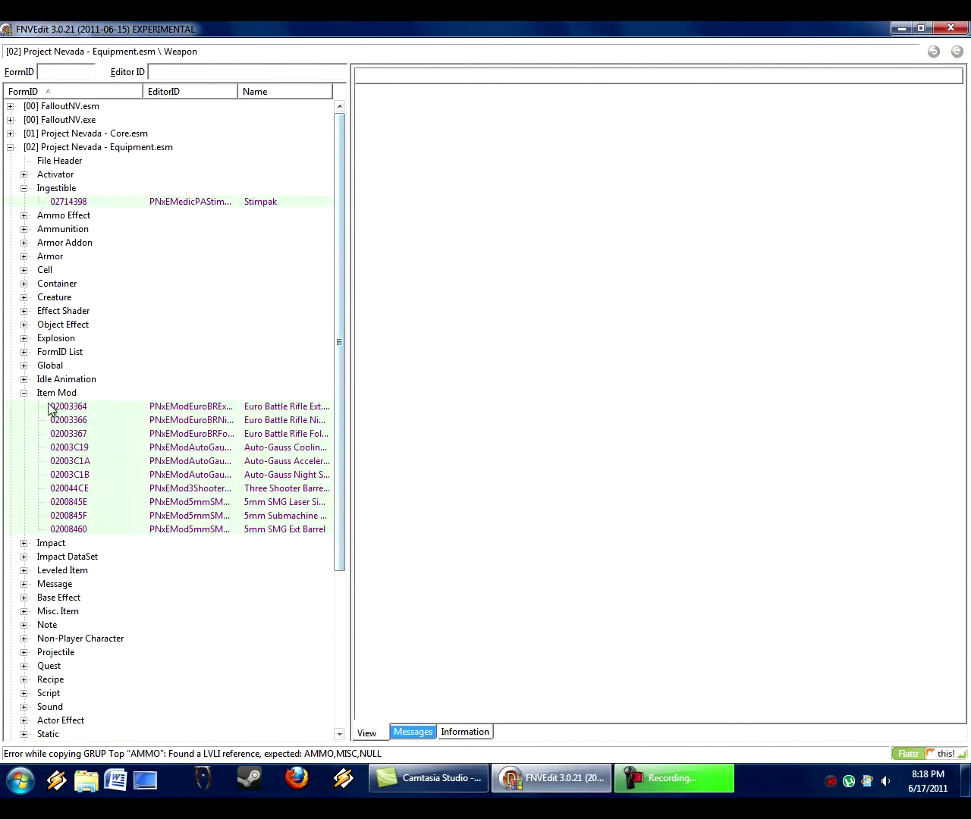
{"action": "left_click", "coordinate": [23, 392]}
{"action": "left_click", "coordinate": [23, 188]}
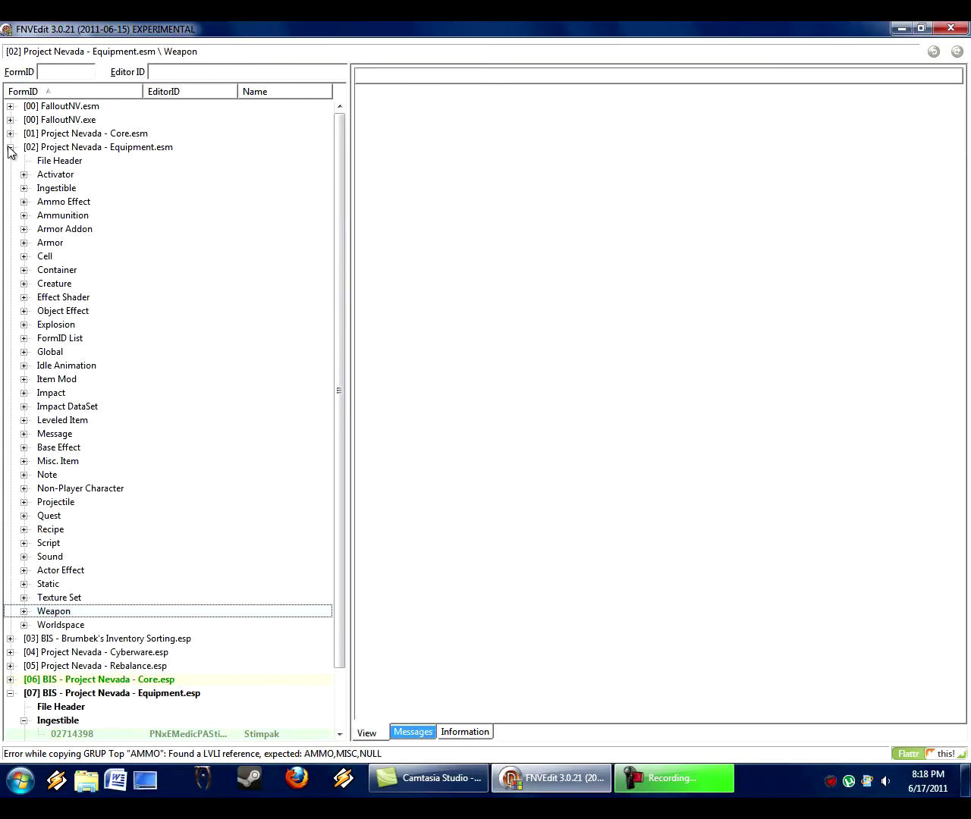
{"action": "left_click", "coordinate": [10, 147]}
{"action": "left_click", "coordinate": [79, 217]}
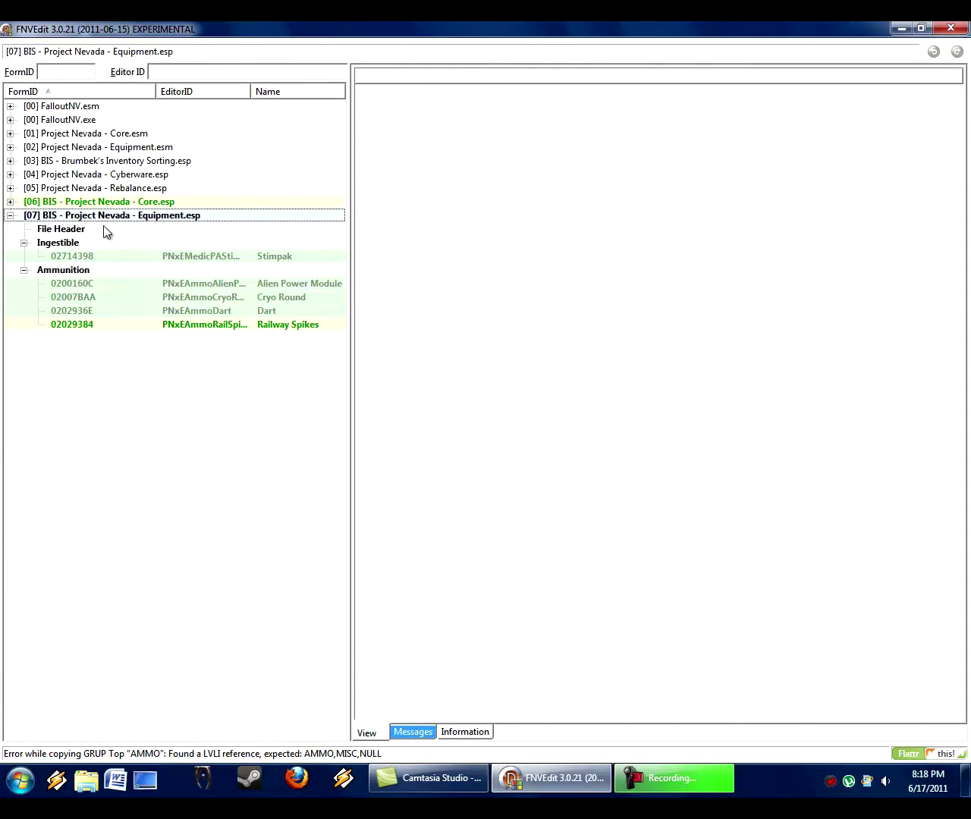
Step: Collapse the patch's Ingestible and Ammunition groups, and close and reopen BIS - Project Nevada - Equipment.esp to refresh its group list
{"action": "left_click", "coordinate": [23, 243]}
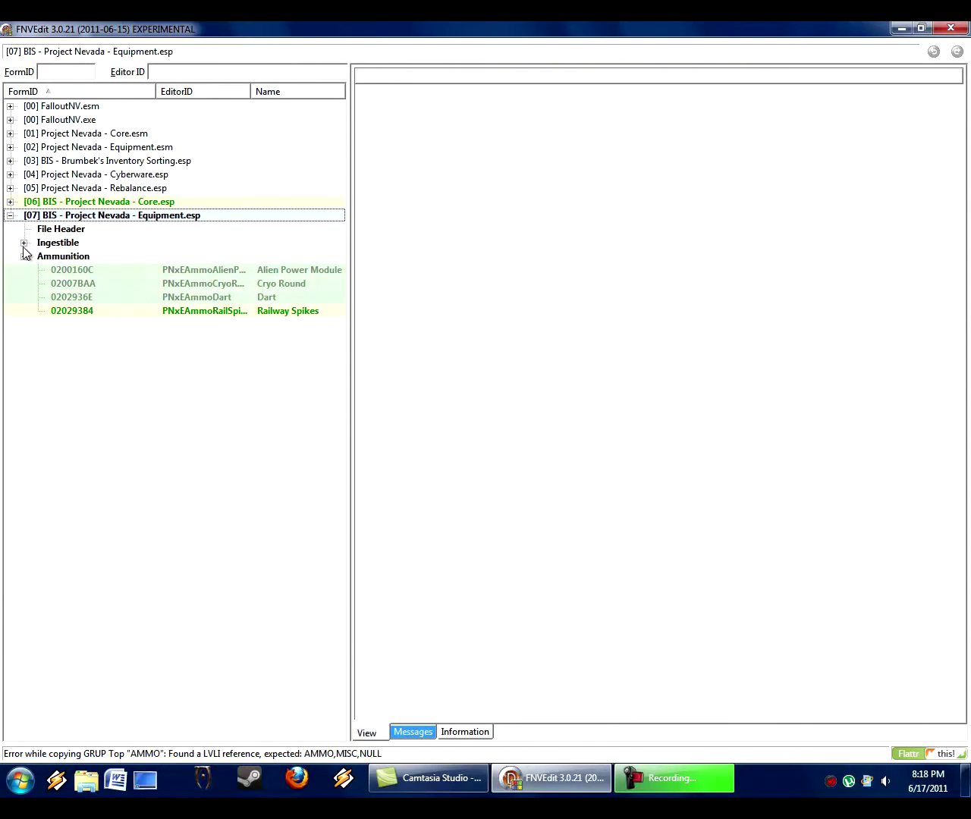
{"action": "left_click", "coordinate": [23, 256]}
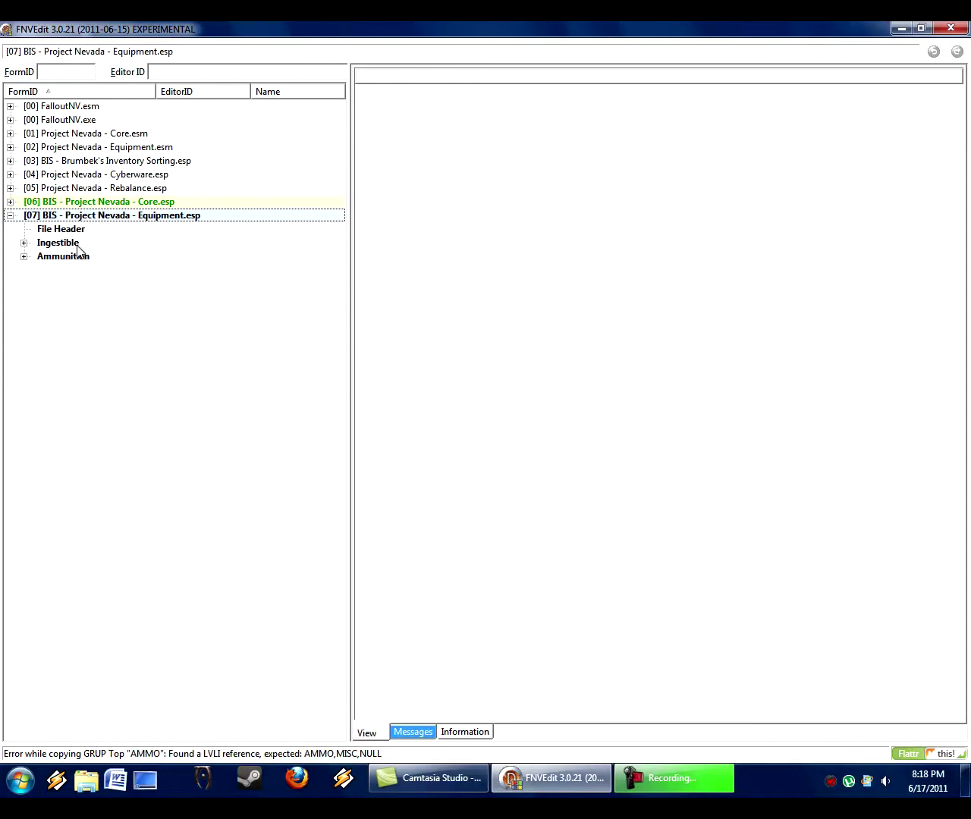
{"action": "left_click", "coordinate": [10, 216]}
{"action": "left_click", "coordinate": [10, 216]}
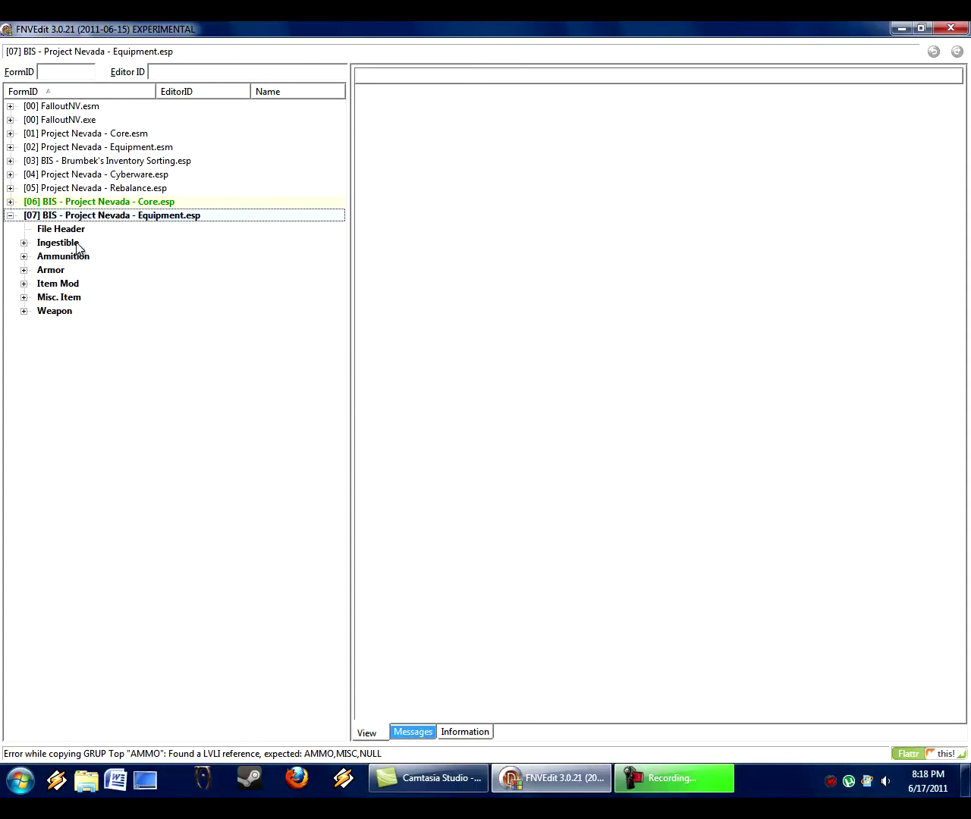
{"action": "left_click", "coordinate": [10, 216]}
{"action": "left_click", "coordinate": [10, 218]}
Step: Rename the patch's Stimpak ingestible to "AIDS: Stimpak"
{"action": "left_click", "coordinate": [24, 244]}
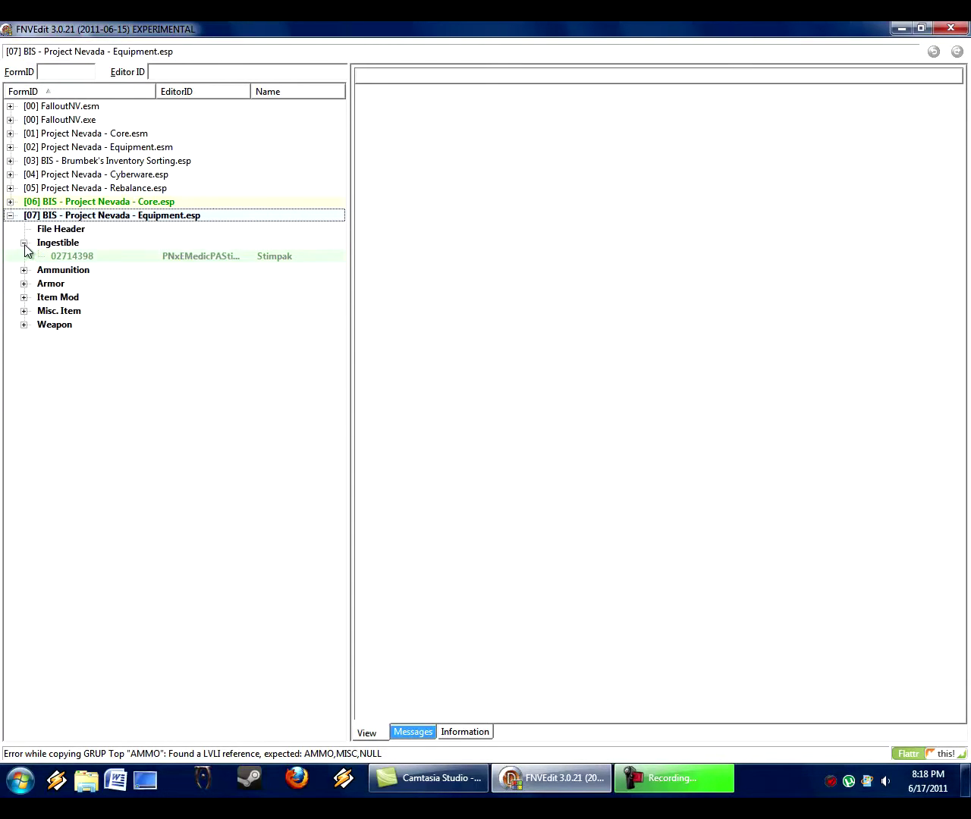
{"action": "left_click", "coordinate": [166, 255]}
{"action": "right_click", "coordinate": [684, 296]}
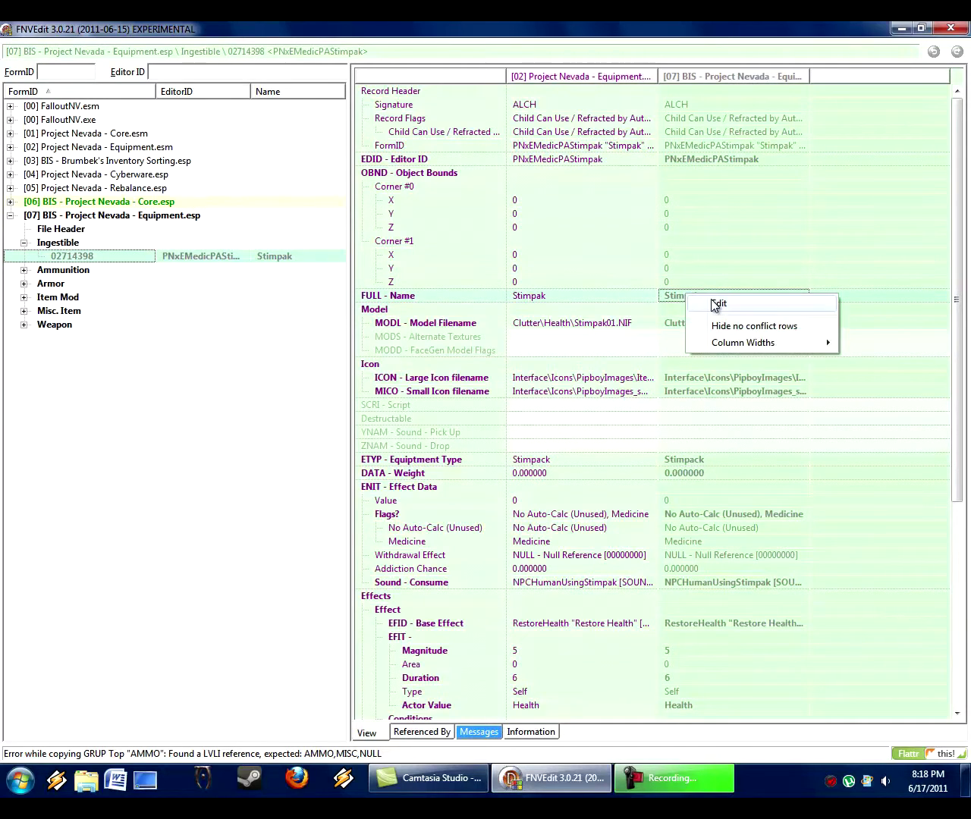
{"action": "left_click", "coordinate": [715, 303]}
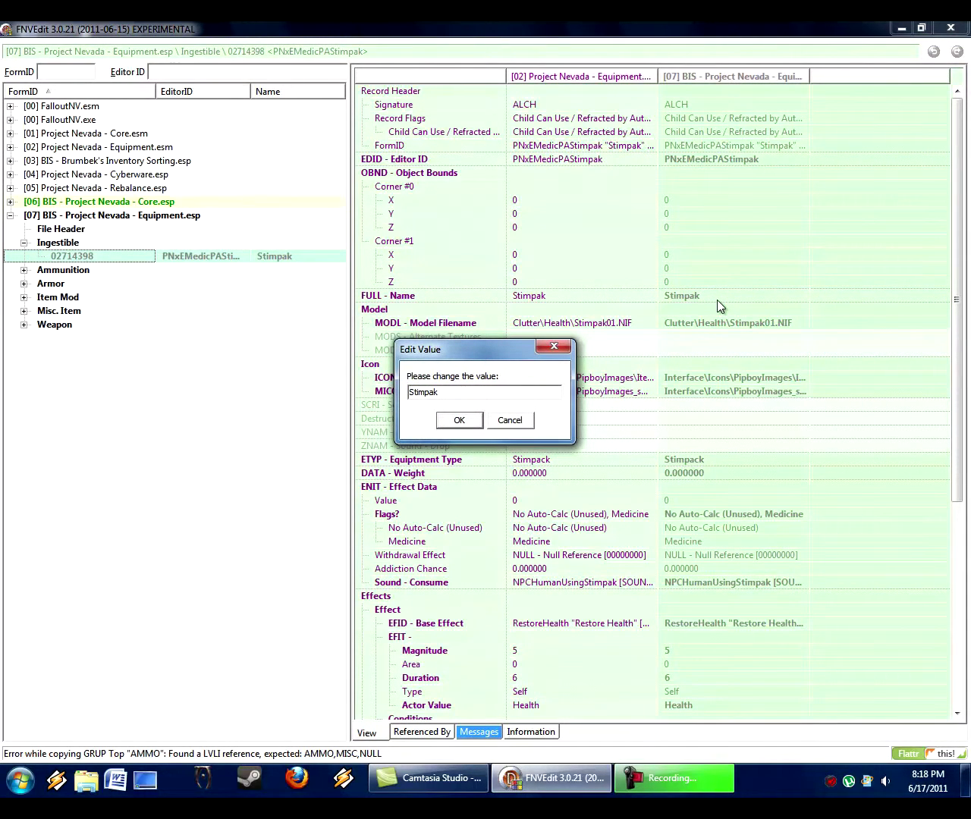
{"action": "type", "text": "AIDS:"}
{"action": "key", "text": "Return"}
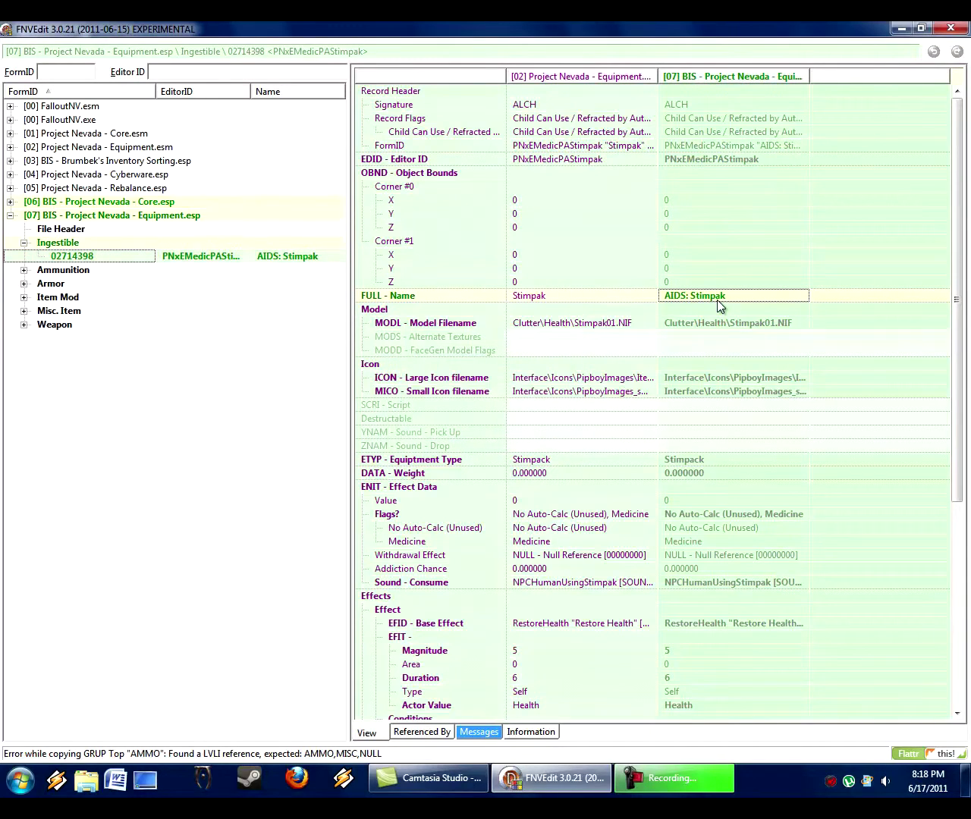
Step: Rename the Alien Power Module ammunition to "AMMO: Alien Power Module" in the patch, copying the "AMMO: " prefix for reuse
{"action": "left_click", "coordinate": [23, 270]}
{"action": "left_click", "coordinate": [216, 282]}
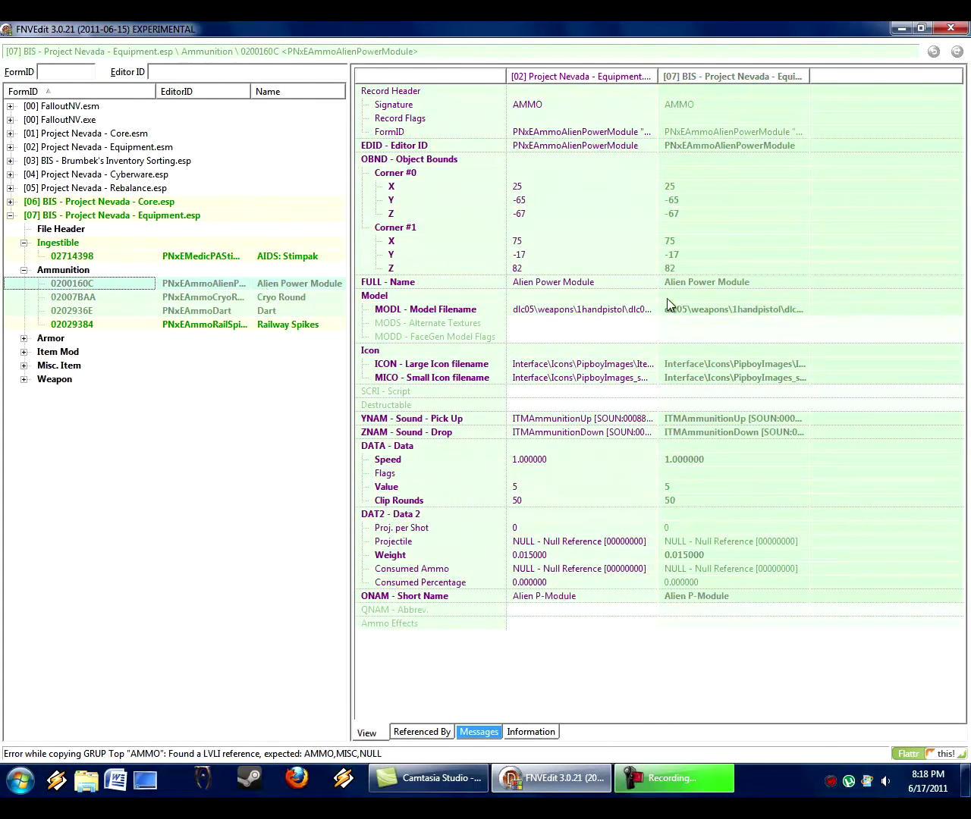
{"action": "right_click", "coordinate": [703, 281]}
{"action": "left_click", "coordinate": [734, 290]}
{"action": "key", "text": "Home"}
{"action": "type", "text": "AMMO:"}
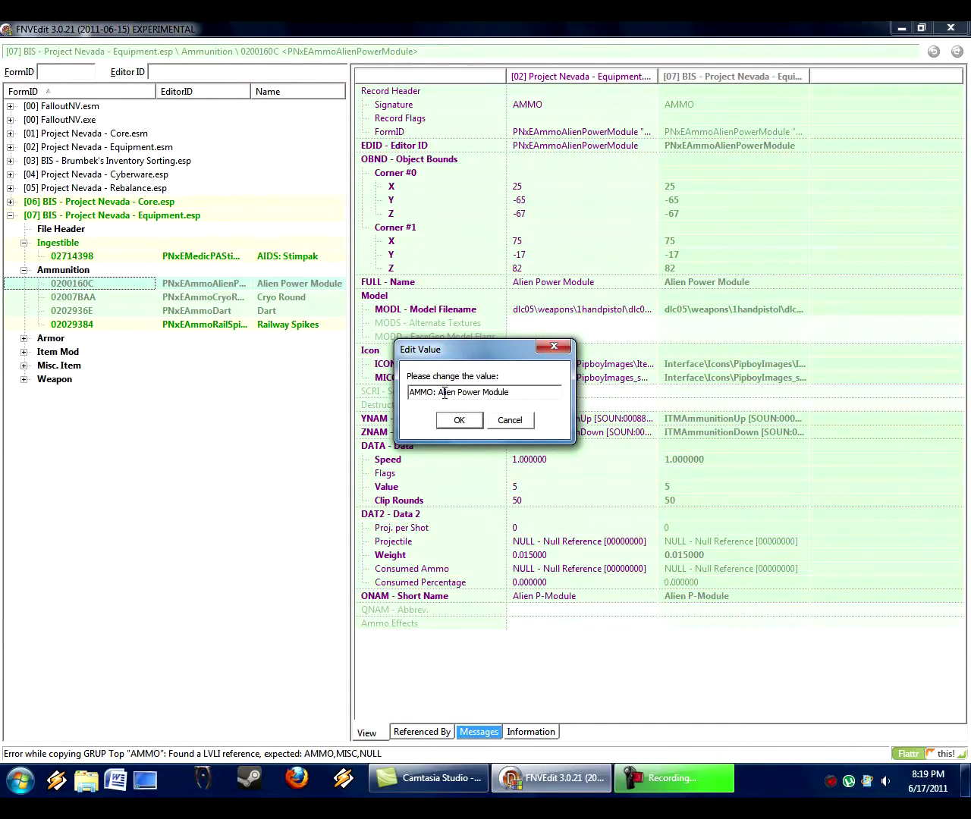
{"action": "left_click_drag", "start_coordinate": [441, 393], "coordinate": [397, 404]}
{"action": "key", "text": "ctrl+c"}
{"action": "left_click", "coordinate": [460, 421]}
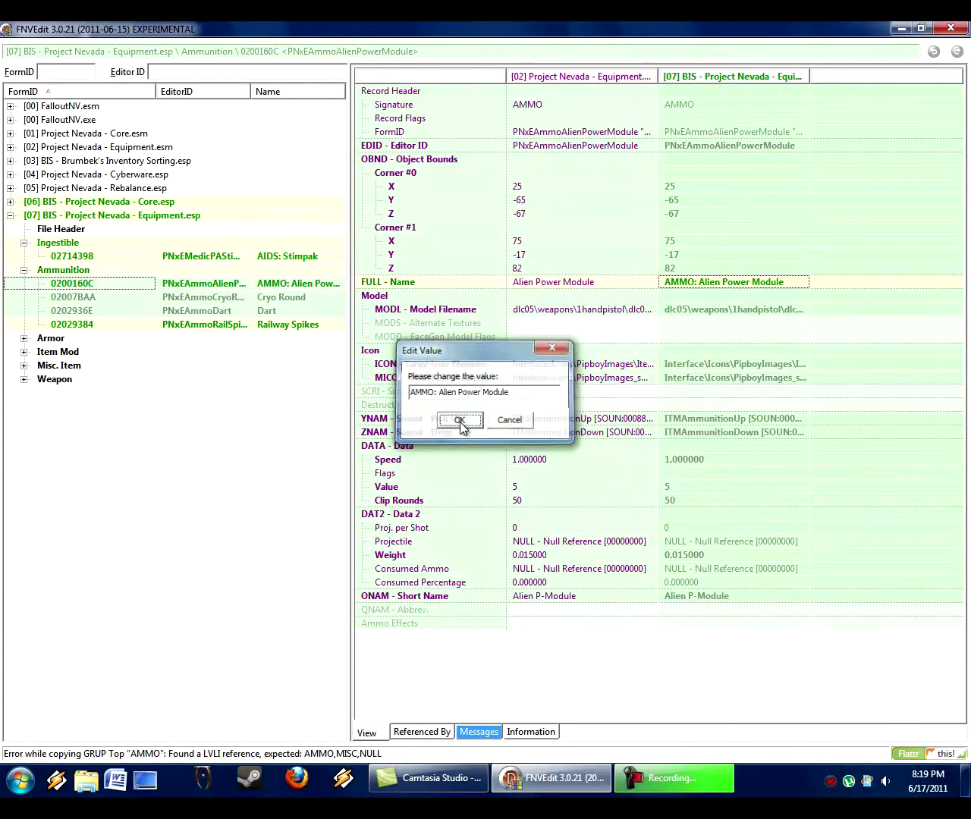
Step: Rename the Cryo Round ammunition to "AMMO: Cryo Round" in the patch
{"action": "left_click", "coordinate": [325, 297]}
{"action": "double_click", "coordinate": [704, 284]}
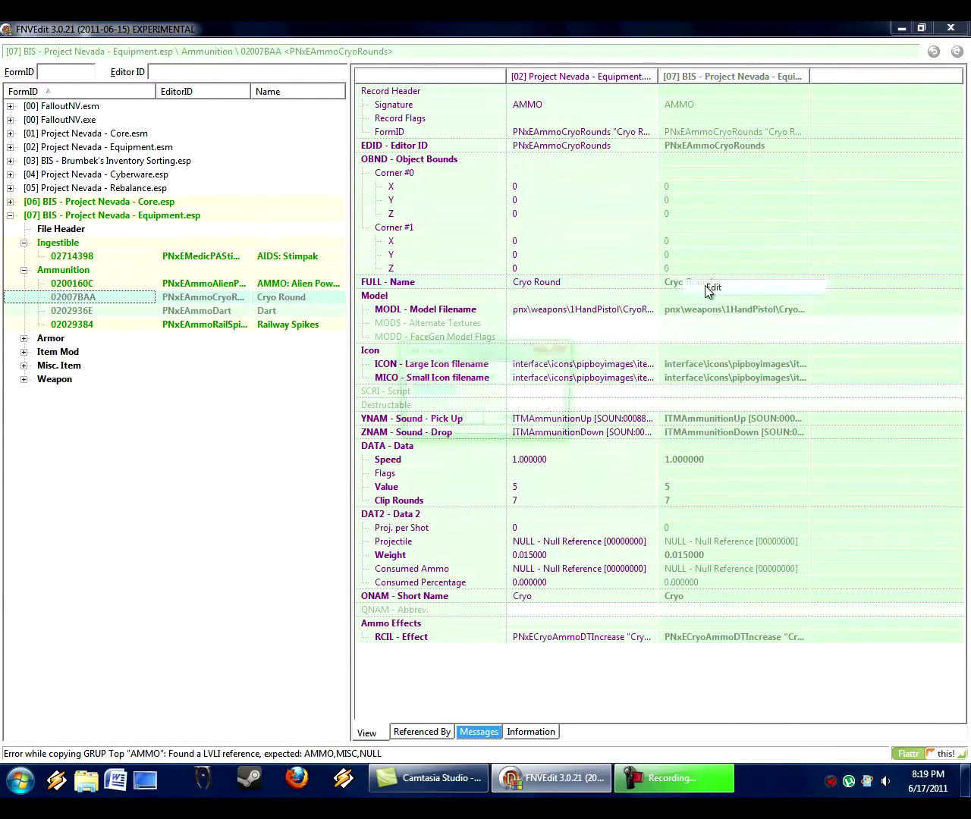
{"action": "key", "text": "Home"}
{"action": "key", "text": "ctrl+v"}
{"action": "key", "text": "Return"}
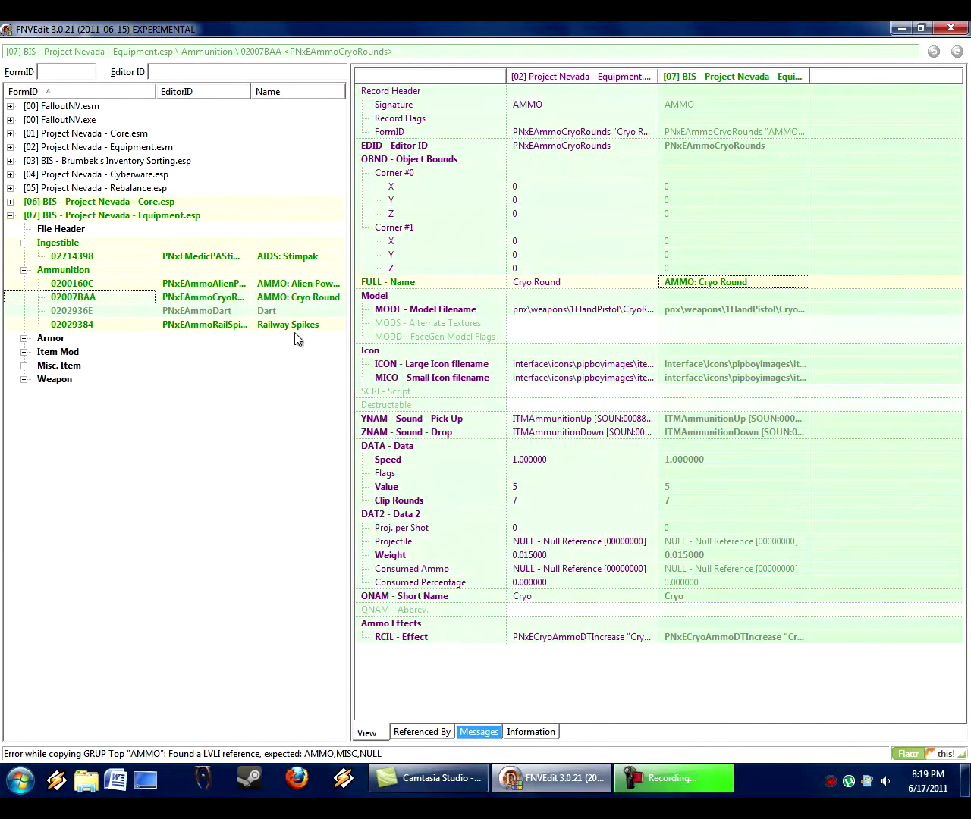
Step: Add the copied "AMMO: " prefix to the Dart and Railway Spikes ammunition names in the patch
{"action": "left_click", "coordinate": [278, 311]}
{"action": "double_click", "coordinate": [705, 285]}
{"action": "key", "text": "Home"}
{"action": "key", "text": "ctrl+v"}
{"action": "key", "text": "Return"}
Step: Expand the patch's Armor group and compare the name of the "A Suit Named Slickback" record across the plugins
{"action": "double_click", "coordinate": [173, 341]}
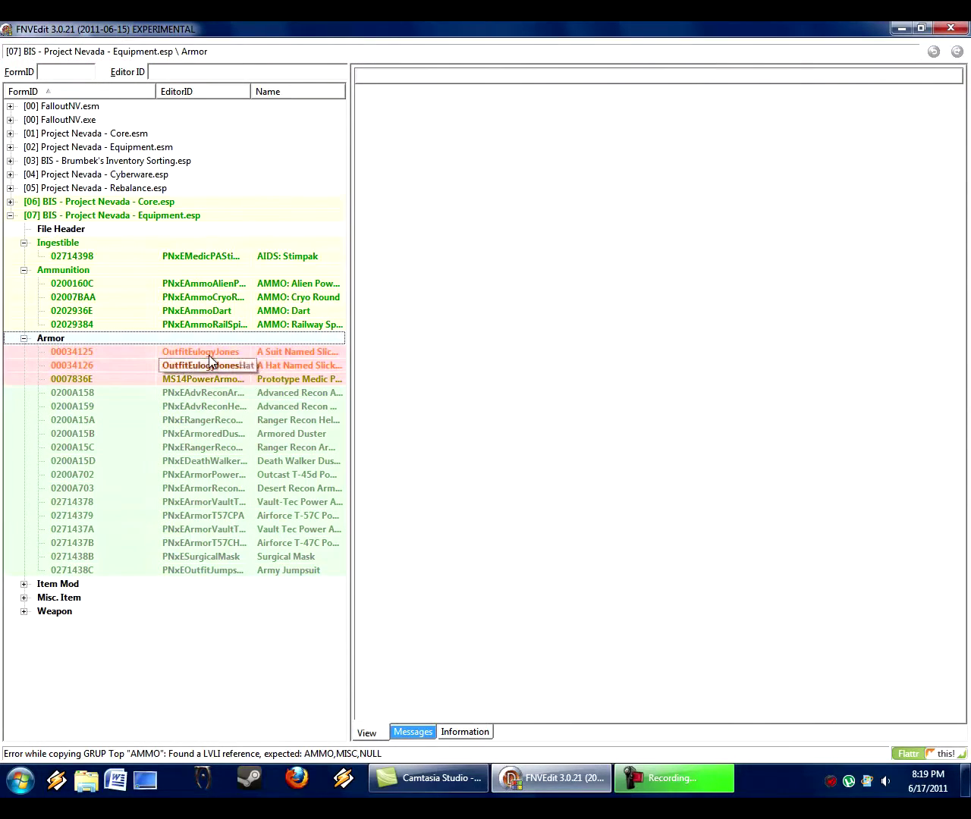
{"action": "left_click", "coordinate": [205, 353]}
{"action": "left_click_drag", "start_coordinate": [683, 708], "coordinate": [651, 720]}
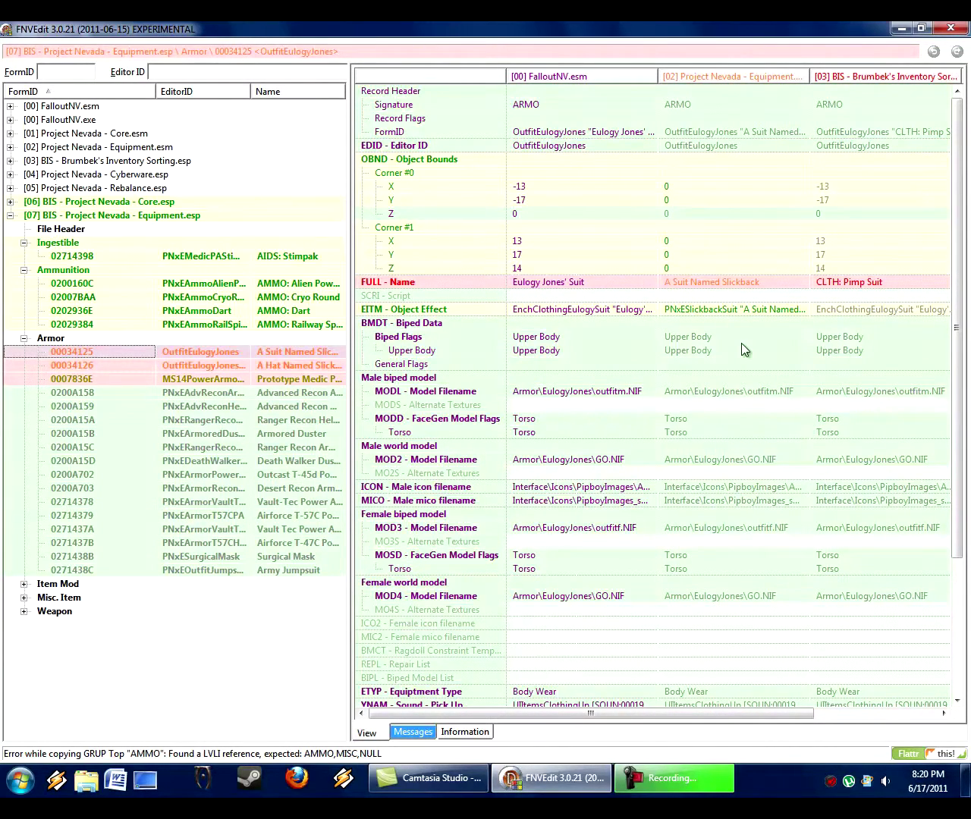
{"action": "left_click", "coordinate": [578, 289]}
{"action": "left_click_drag", "start_coordinate": [476, 716], "coordinate": [655, 729]}
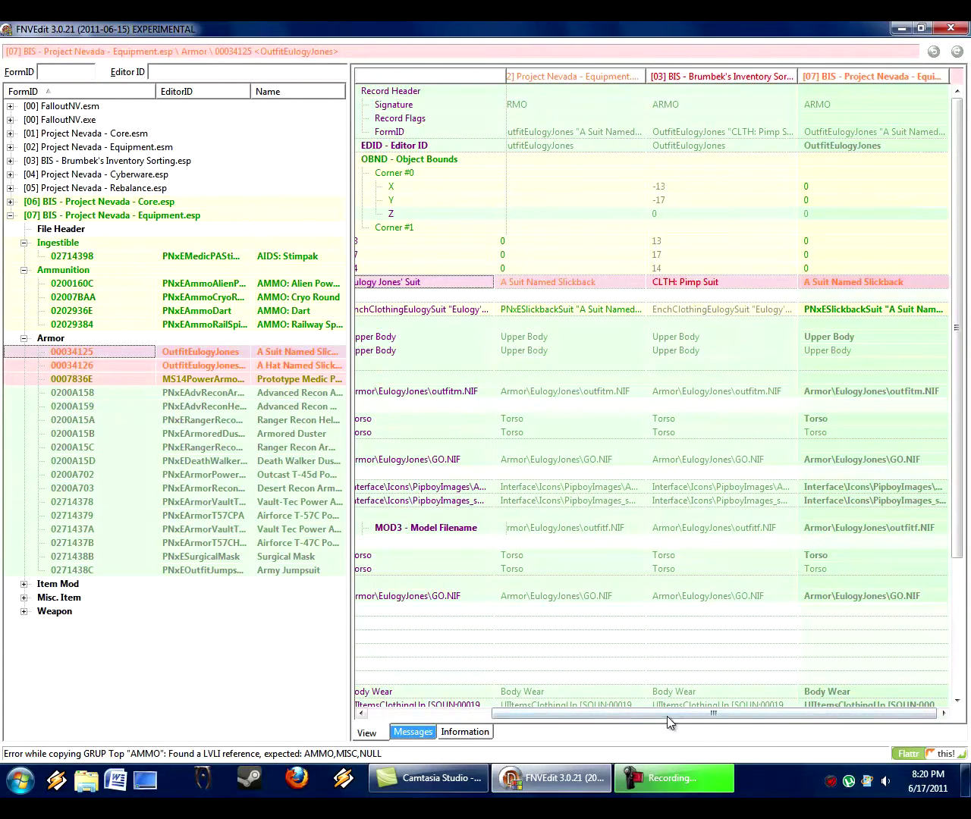
{"action": "mouse_move", "coordinate": [657, 714]}
{"action": "left_mouse_down"}
{"action": "mouse_move", "coordinate": [543, 717]}
{"action": "mouse_move", "coordinate": [658, 725]}
{"action": "left_mouse_up"}
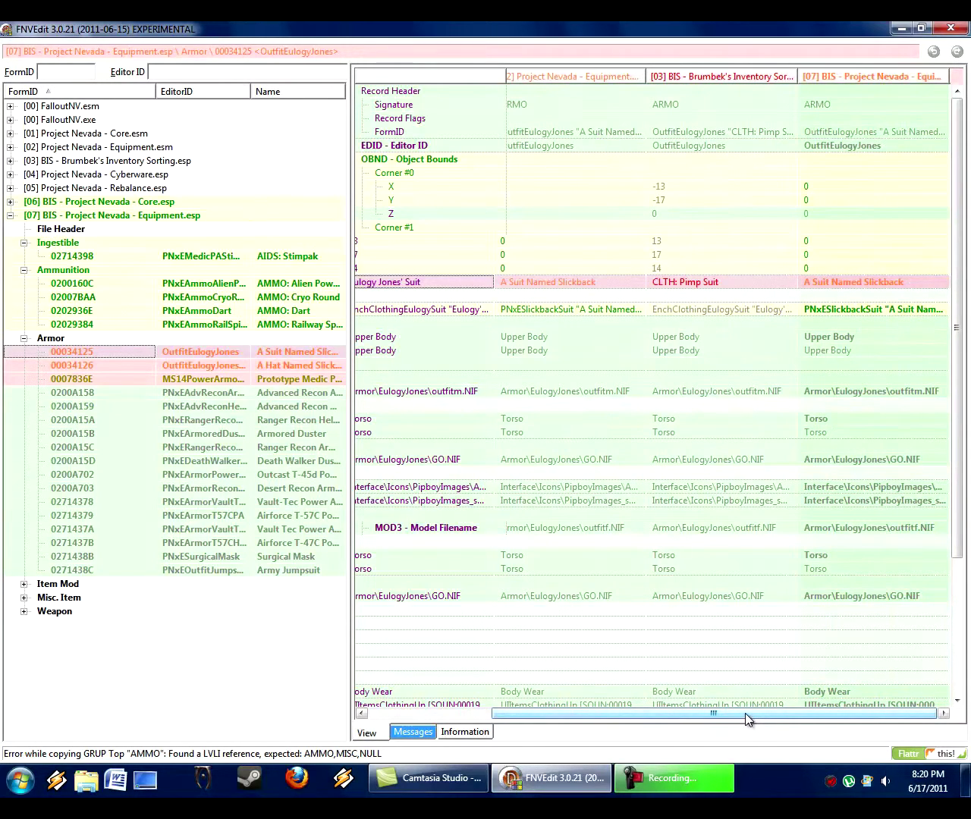
{"action": "left_click", "coordinate": [740, 279]}
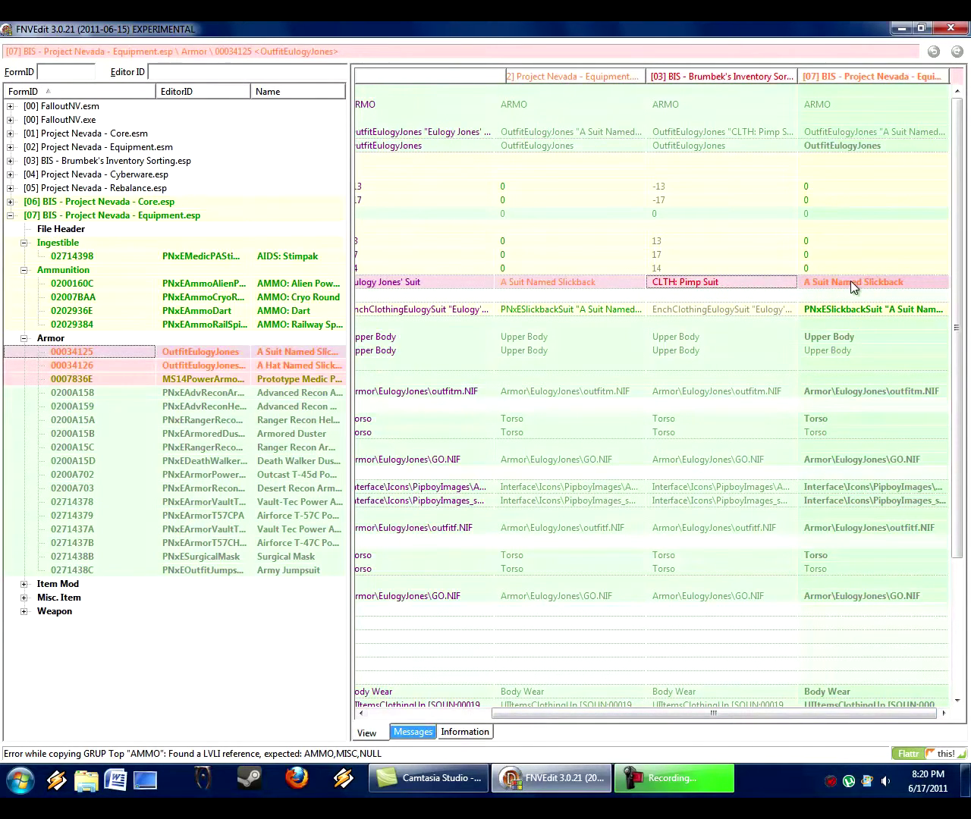
Step: Rename the suit record to "CLTH: A Suit Named Slickback" in the patch and check its DT value
{"action": "right_click", "coordinate": [850, 284]}
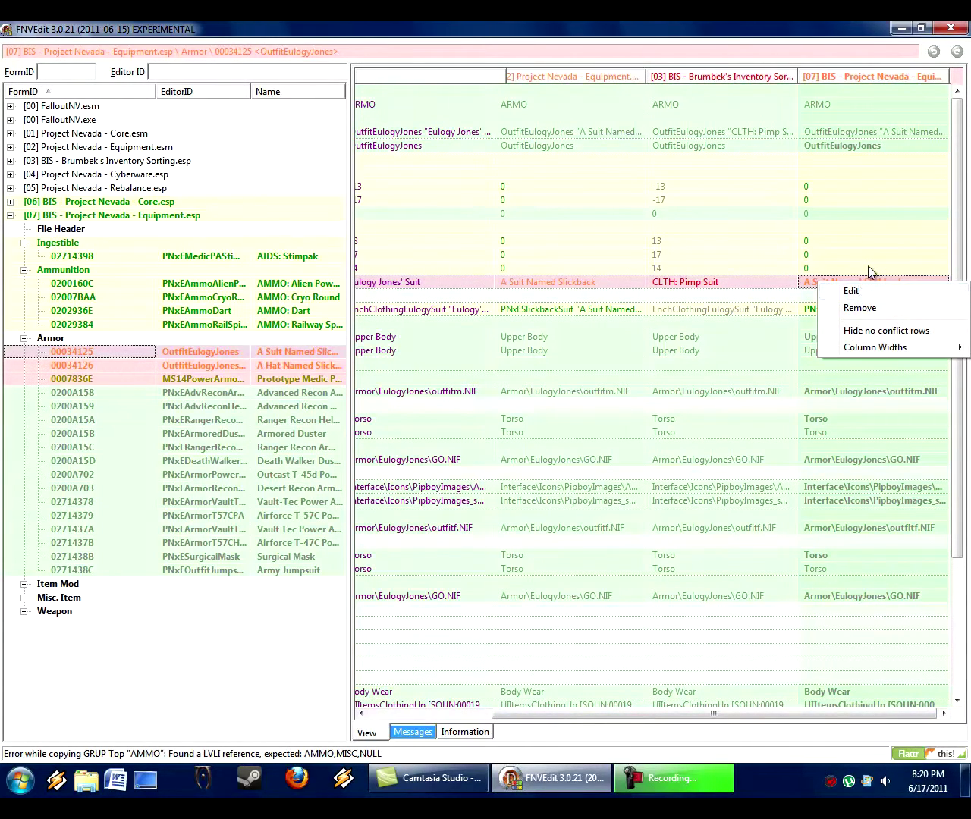
{"action": "left_click", "coordinate": [868, 266]}
{"action": "right_click", "coordinate": [831, 282]}
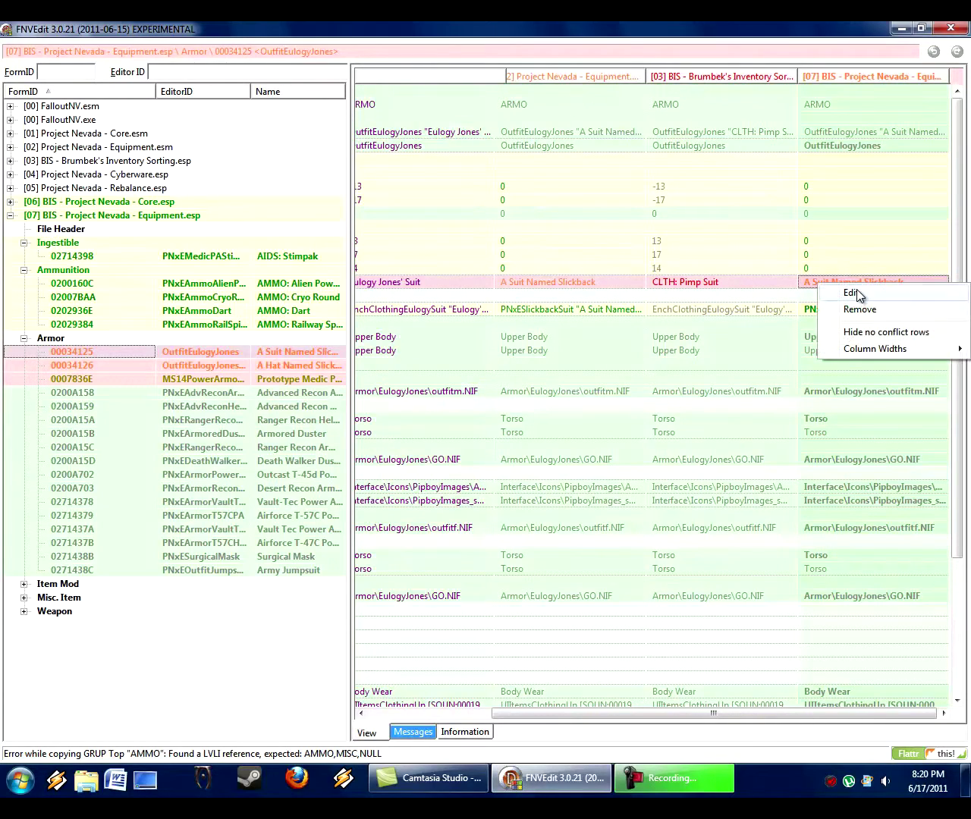
{"action": "left_click", "coordinate": [852, 293]}
{"action": "key", "text": "Home"}
{"action": "type", "text": "CLTH"}
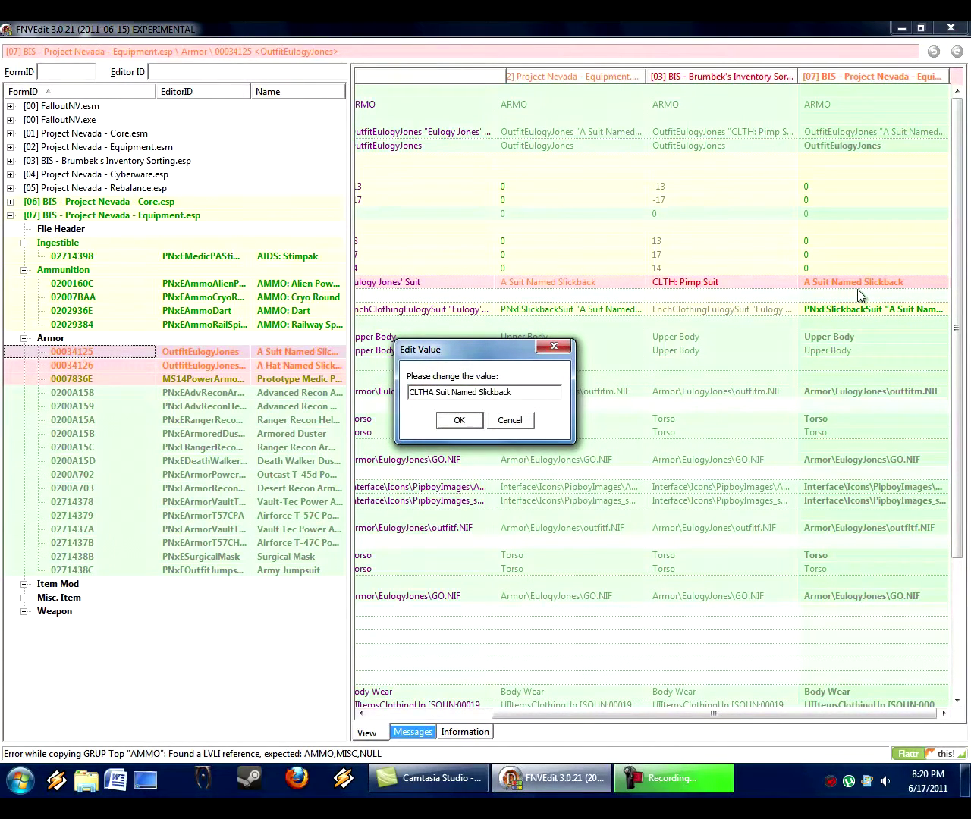
{"action": "type", "text": ":"}
{"action": "key", "text": "Return"}
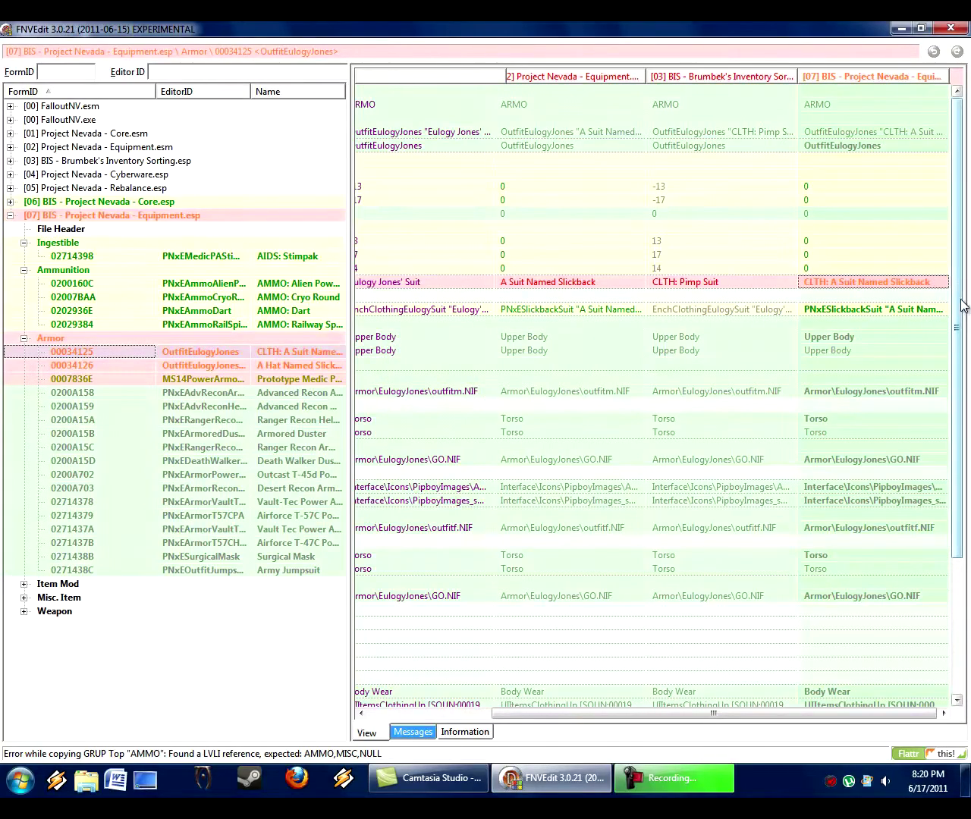
{"action": "left_click_drag", "start_coordinate": [963, 304], "coordinate": [958, 607]}
{"action": "left_click_drag", "start_coordinate": [762, 711], "coordinate": [565, 714]}
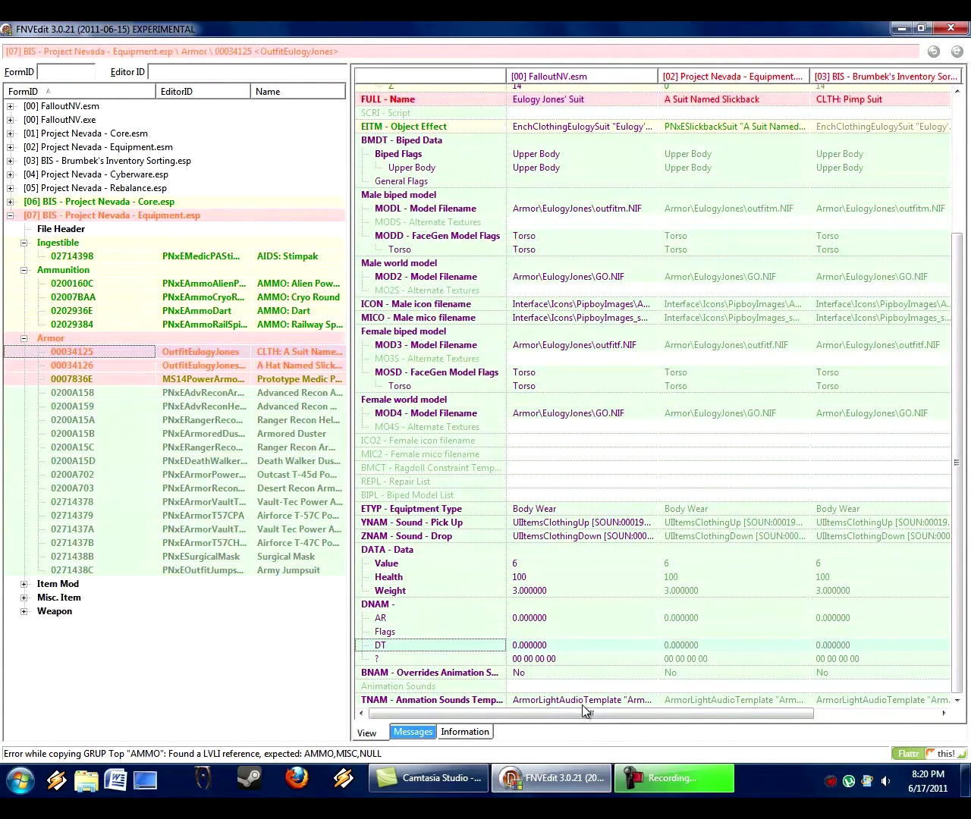
{"action": "left_click_drag", "start_coordinate": [634, 711], "coordinate": [795, 729]}
{"action": "left_click", "coordinate": [820, 649]}
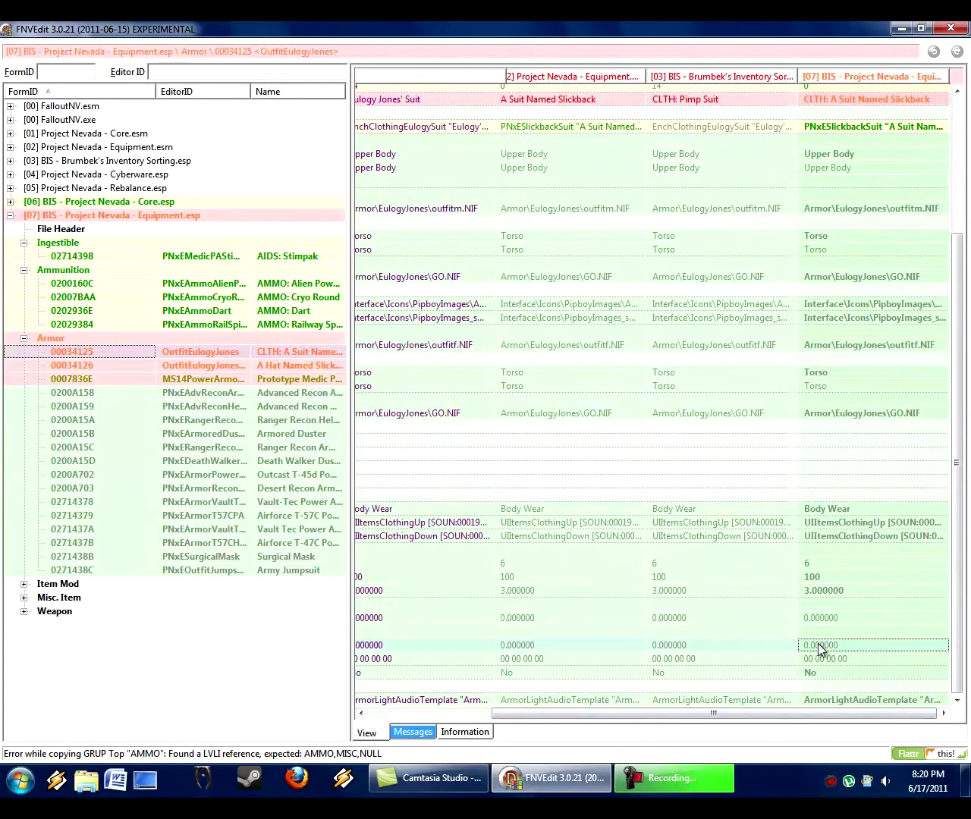
{"action": "left_click_drag", "start_coordinate": [961, 448], "coordinate": [884, 293]}
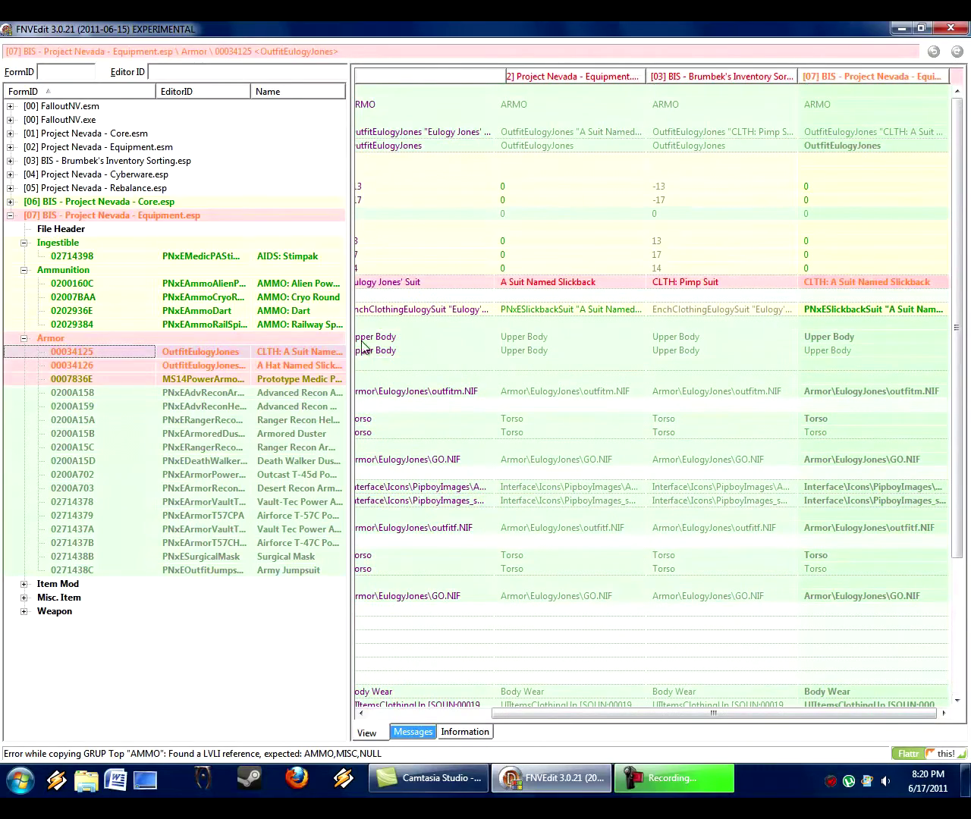
Step: Rename the OutfitEulogyJonesHat record to "HEAD: A Hat Named Slickback" in the patch, matching the prefix used by Brumbek's Inventory Sorting
{"action": "left_click", "coordinate": [218, 364]}
{"action": "scroll", "coordinate": [613, 705], "scroll_direction": "down", "scroll_amount": 1}
{"action": "left_click_drag", "start_coordinate": [711, 707], "coordinate": [808, 582]}
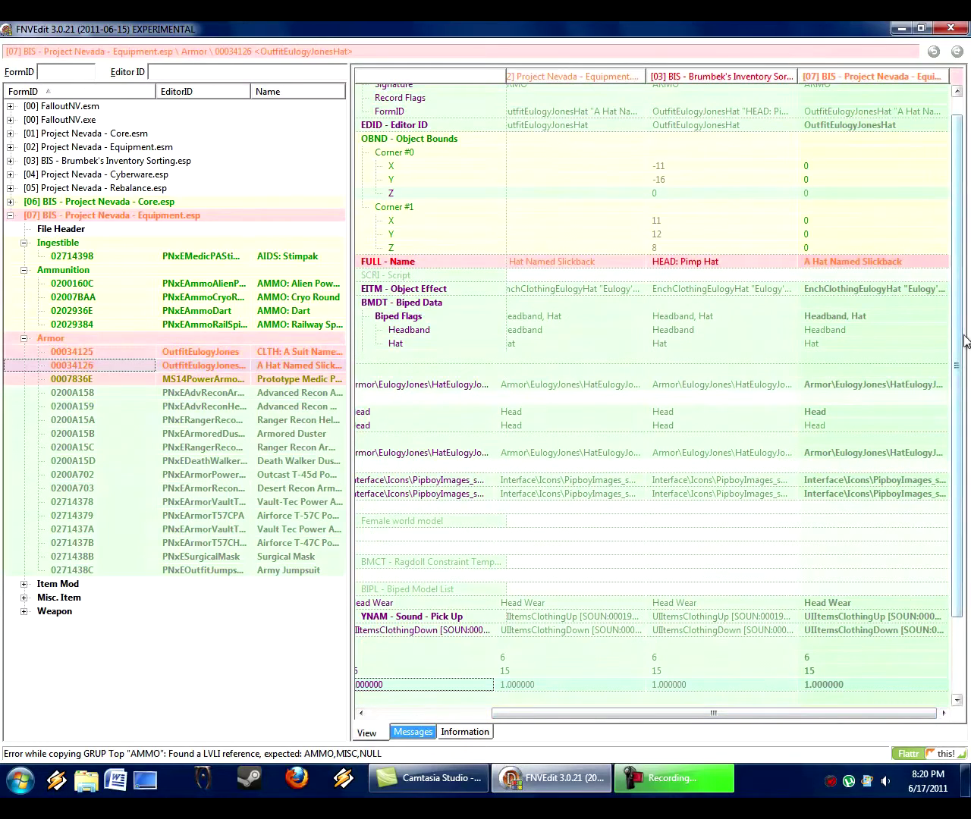
{"action": "scroll", "coordinate": [960, 356], "scroll_direction": "up", "scroll_amount": 1}
{"action": "left_click", "coordinate": [688, 287]}
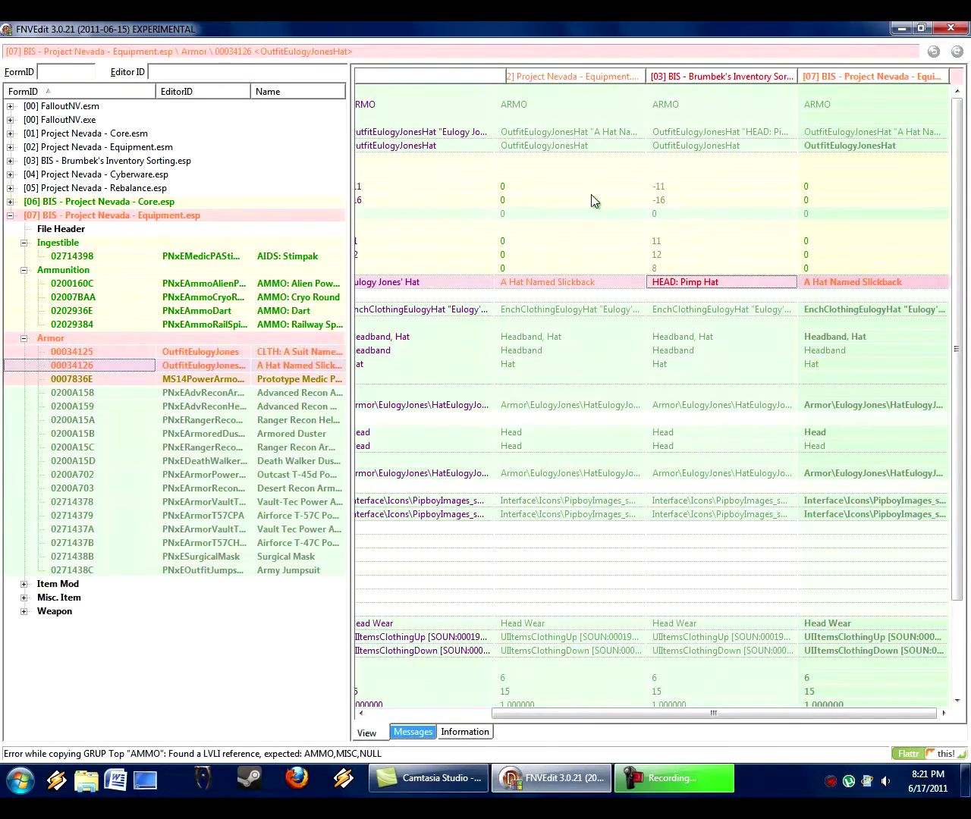
{"action": "right_click", "coordinate": [838, 285]}
{"action": "left_click", "coordinate": [843, 294]}
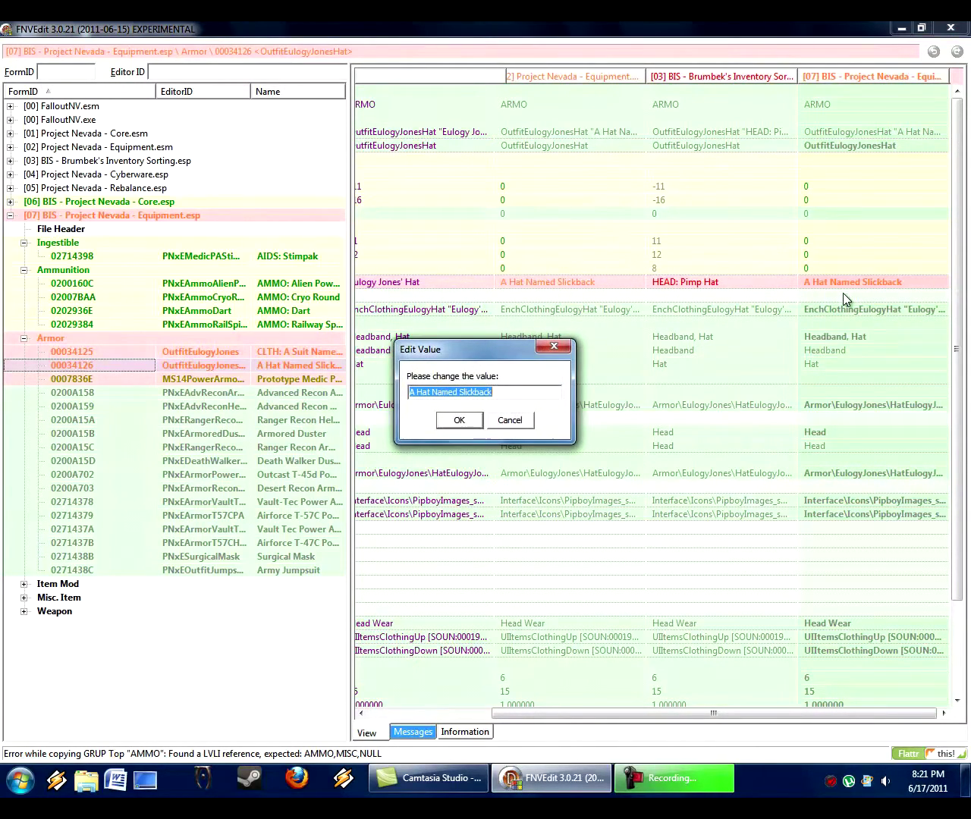
{"action": "key", "text": "Home"}
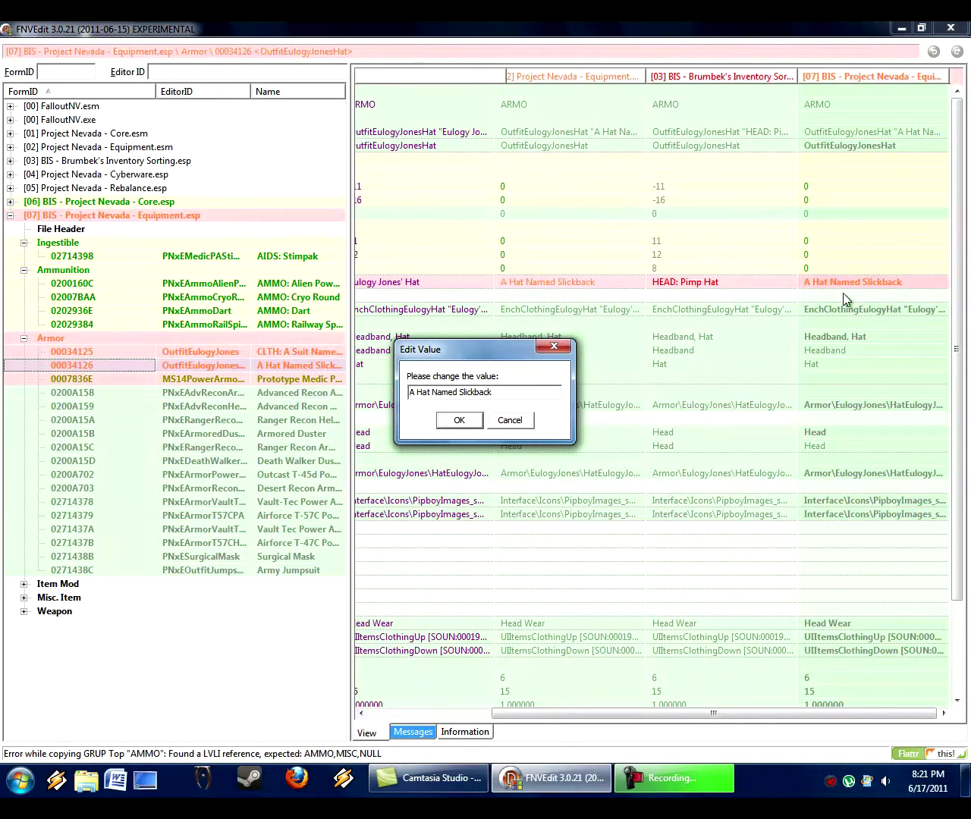
{"action": "type", "text": "HEAD:"}
{"action": "key", "text": "Return"}
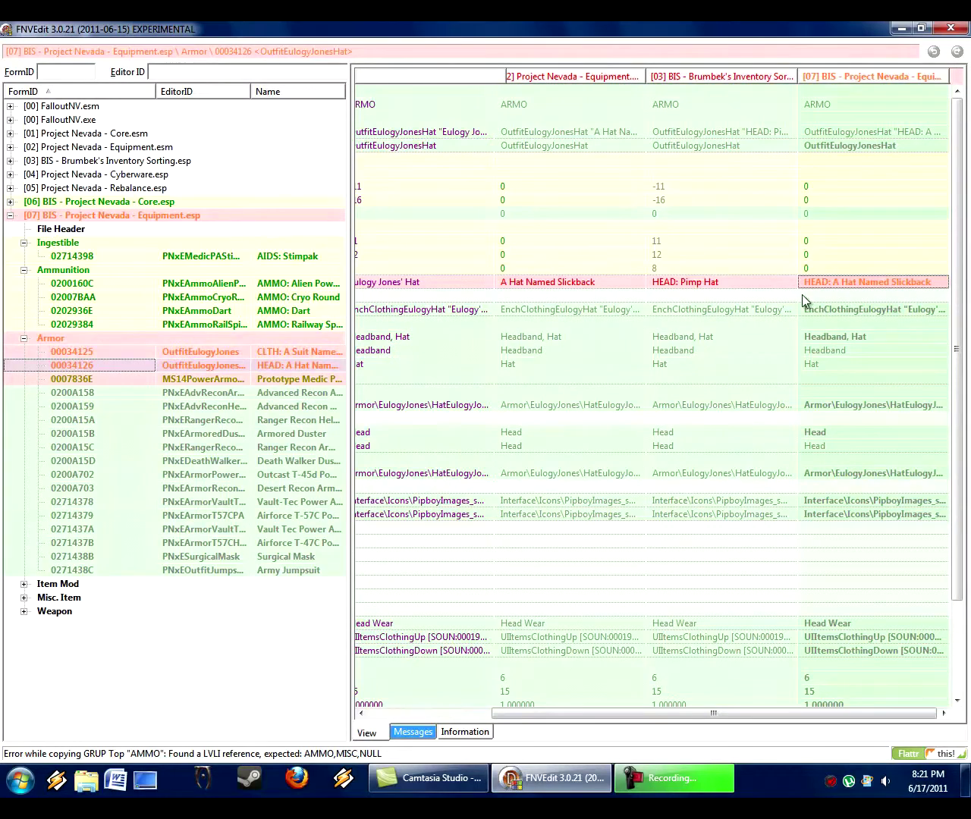
Step: Copy the "ARMP: " prefixed Prototype Medic Power Armor name from BIS - Brumbek's Inventory Sorting.esp into the patch
{"action": "left_click", "coordinate": [180, 380]}
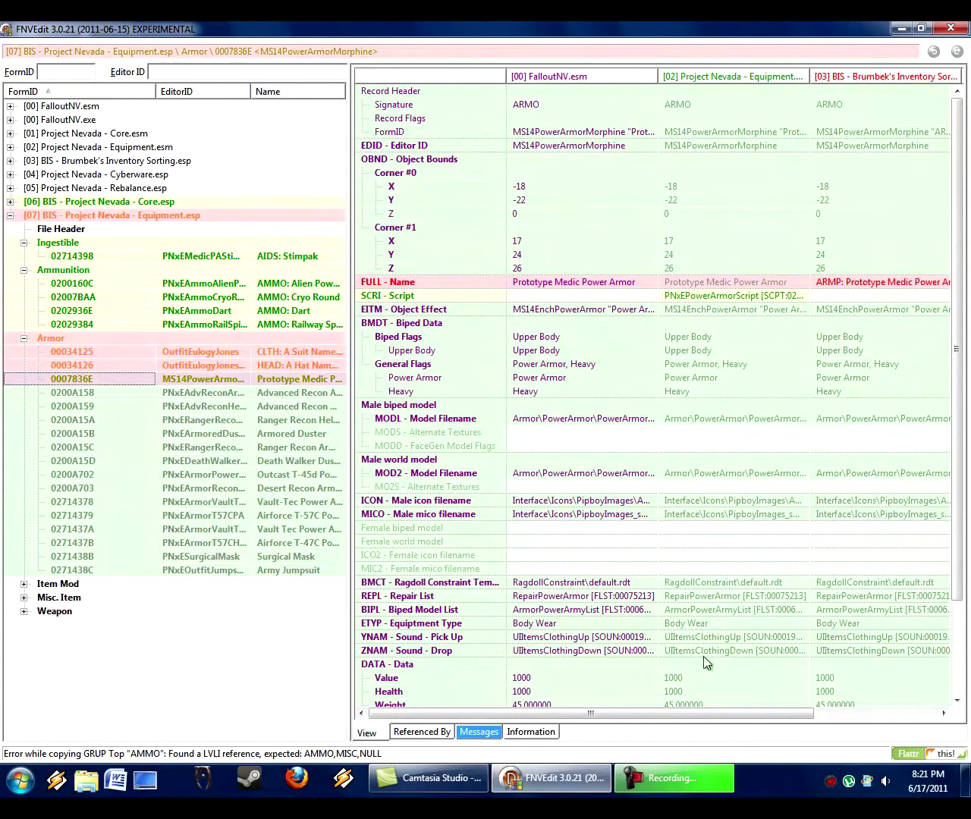
{"action": "left_click_drag", "start_coordinate": [658, 710], "coordinate": [787, 734]}
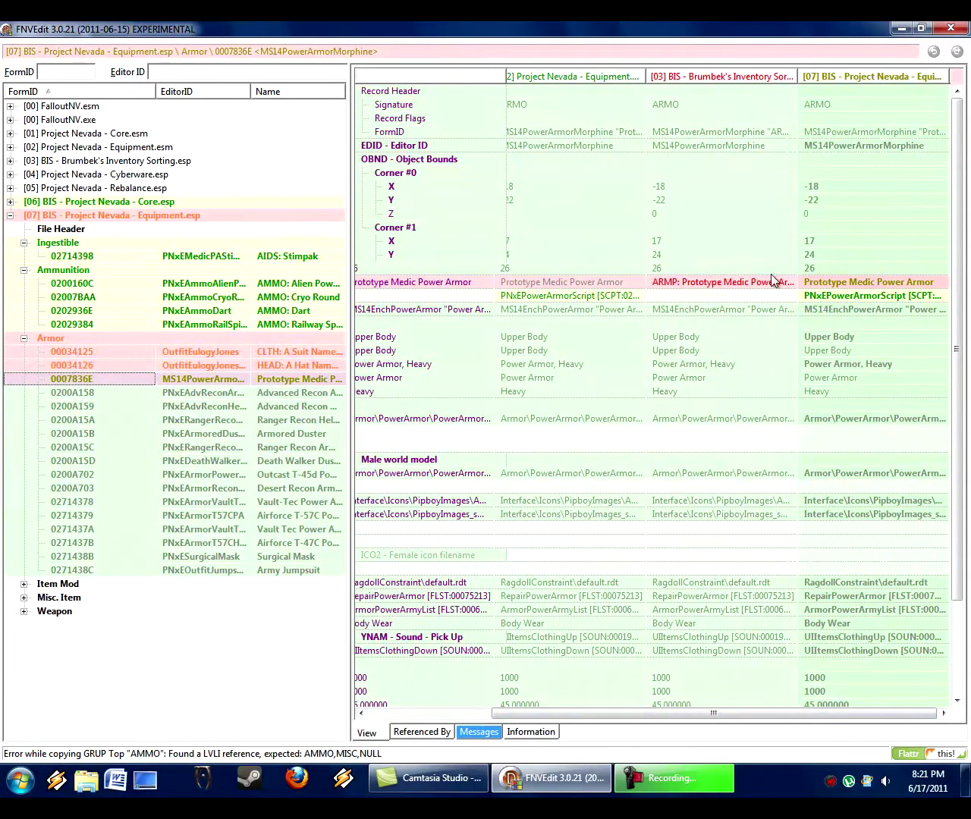
{"action": "left_click_drag", "start_coordinate": [738, 278], "coordinate": [810, 282]}
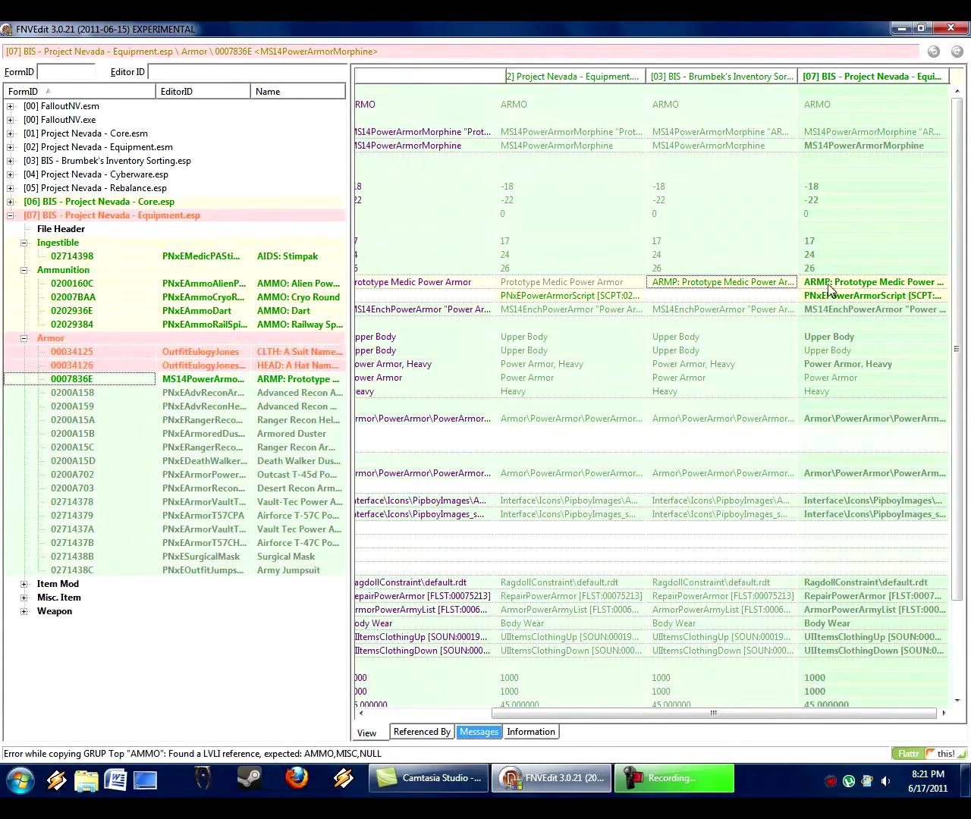
Step: Examine the Advanced Recon Armor record's flags, DT and weight to judge its armor class
{"action": "left_click", "coordinate": [228, 392]}
{"action": "left_click_drag", "start_coordinate": [940, 341], "coordinate": [945, 202]}
{"action": "left_click", "coordinate": [674, 281]}
{"action": "left_click_drag", "start_coordinate": [960, 326], "coordinate": [946, 160]}
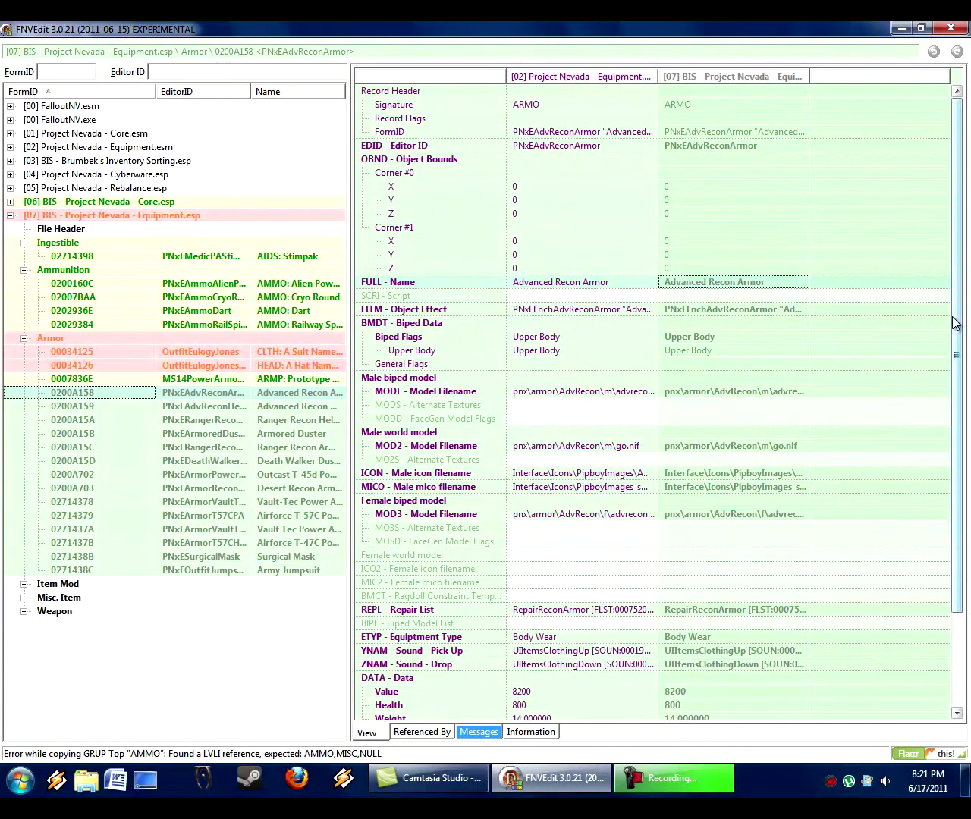
{"action": "left_click_drag", "start_coordinate": [954, 323], "coordinate": [969, 515]}
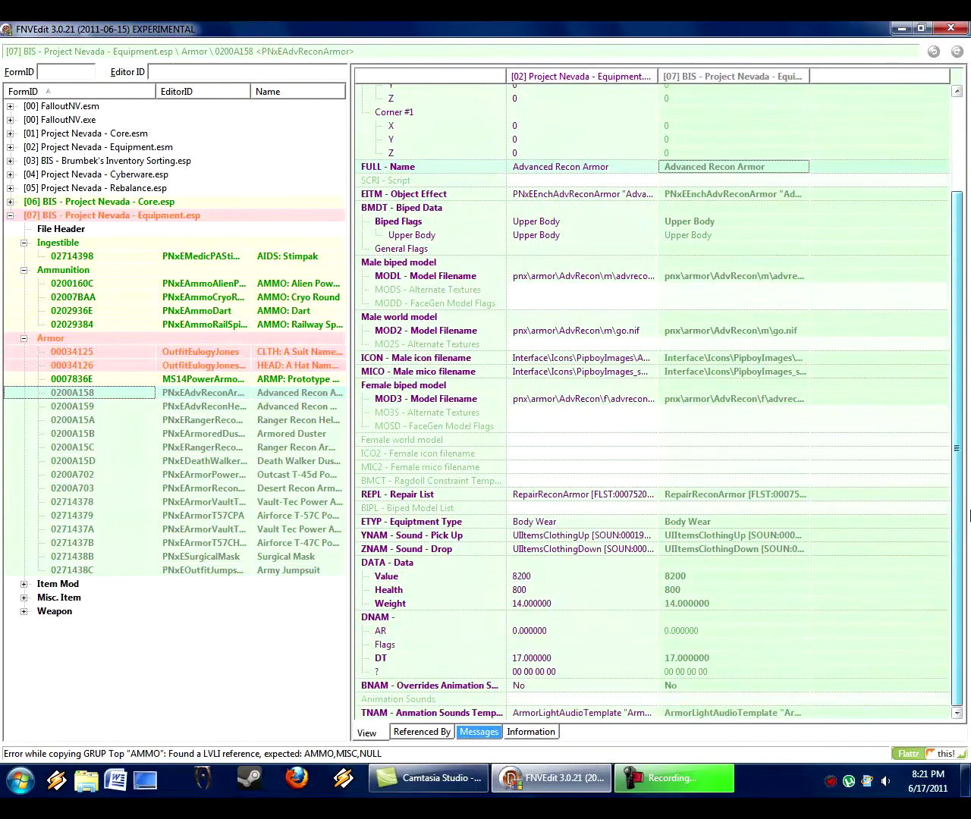
{"action": "left_click", "coordinate": [685, 660]}
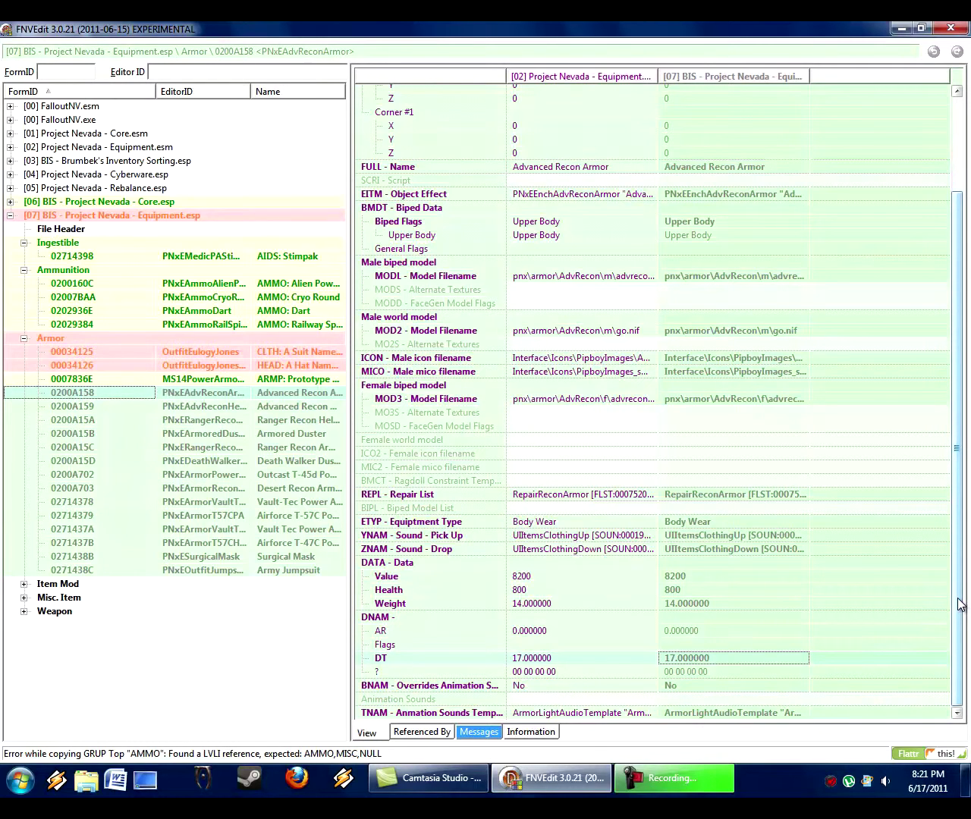
{"action": "left_click", "coordinate": [678, 604]}
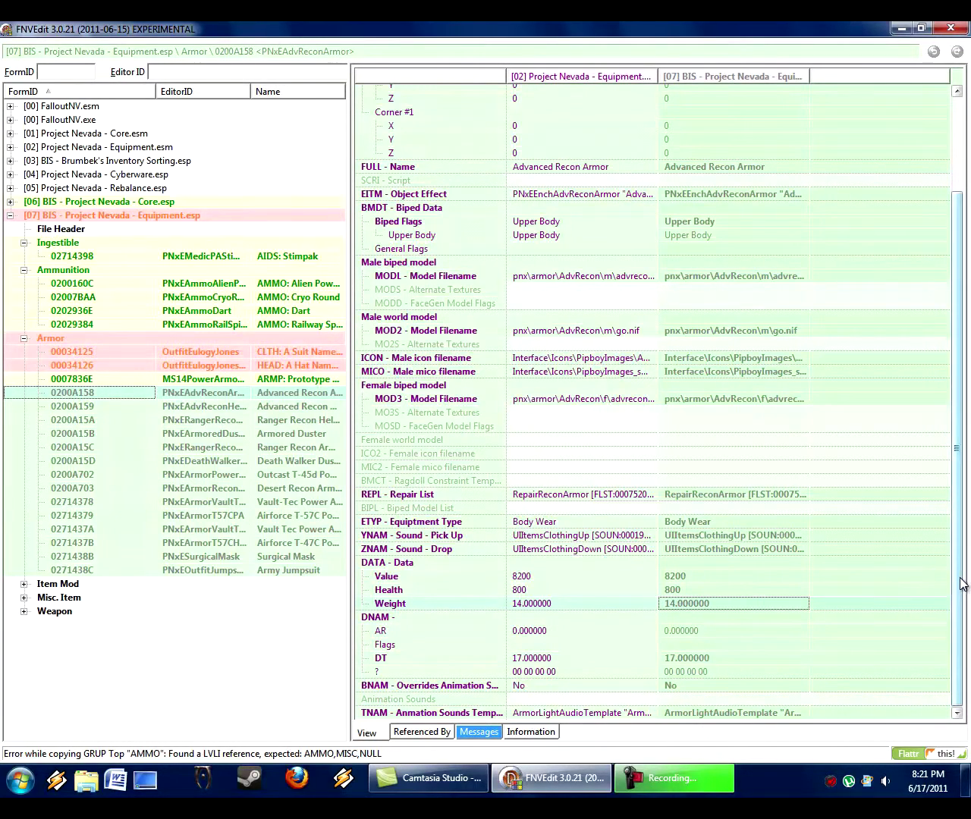
Step: Rename the Advanced Recon Armor to "ARMM: Advanced Recon Armor" in the patch
{"action": "scroll", "coordinate": [962, 583], "scroll_direction": "up", "scroll_amount": 3}
{"action": "left_click", "coordinate": [754, 281]}
{"action": "right_click", "coordinate": [756, 282]}
{"action": "left_click", "coordinate": [777, 290]}
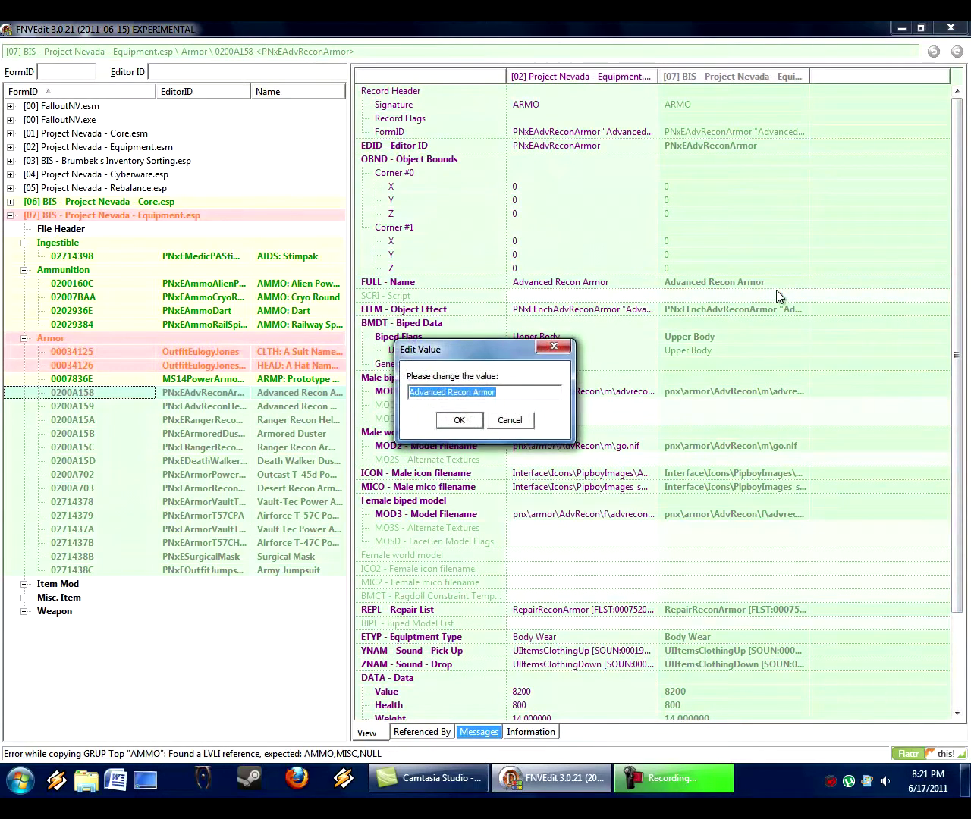
{"action": "key", "text": "Home"}
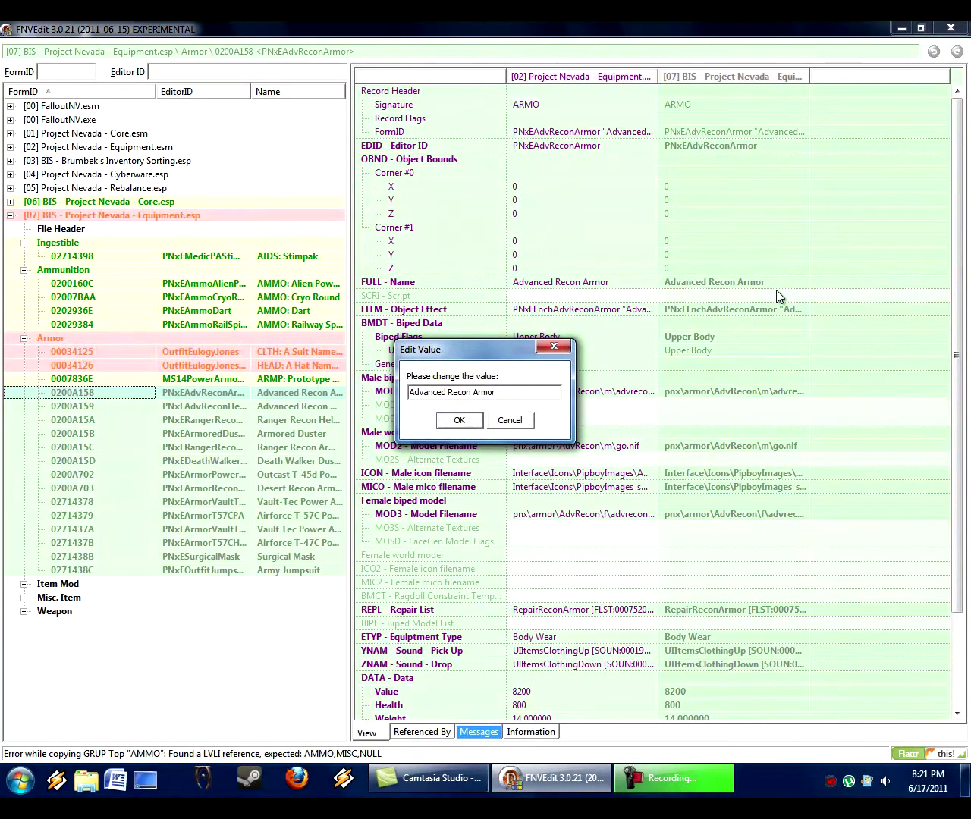
{"action": "type", "text": "ARMM:"}
{"action": "left_click", "coordinate": [459, 420]}
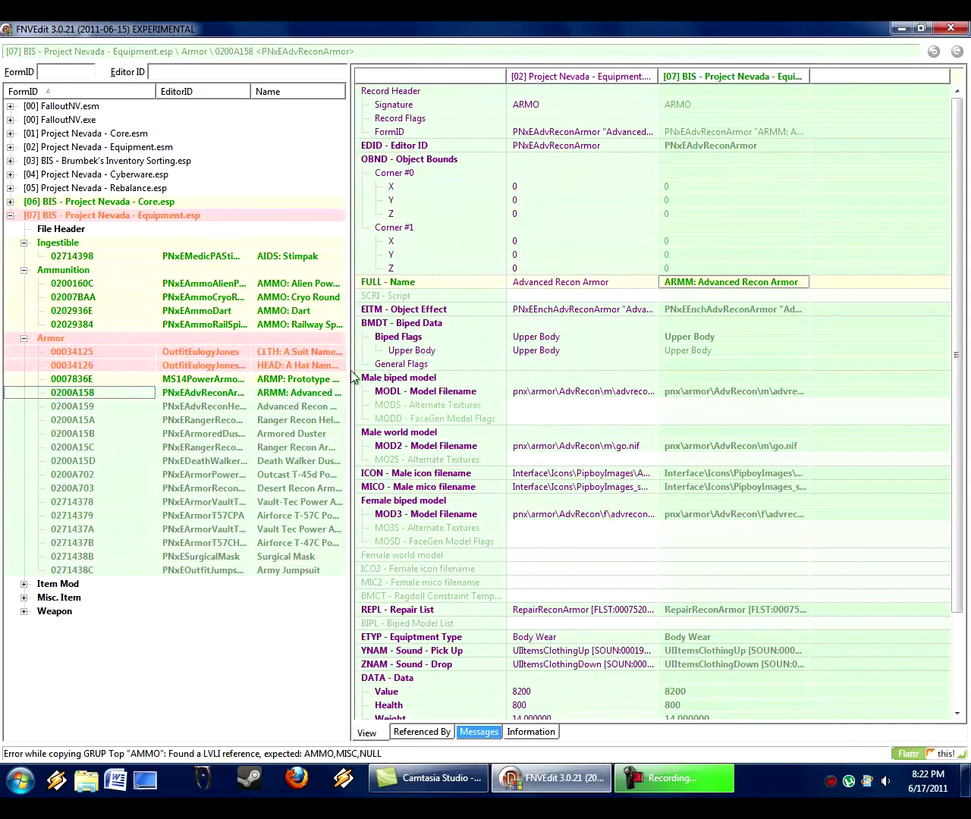
Step: Rename the Advanced Recon Helmet to "HEAD: Advanced Recon Helmet" in the patch
{"action": "left_click", "coordinate": [273, 406]}
{"action": "right_click", "coordinate": [698, 280]}
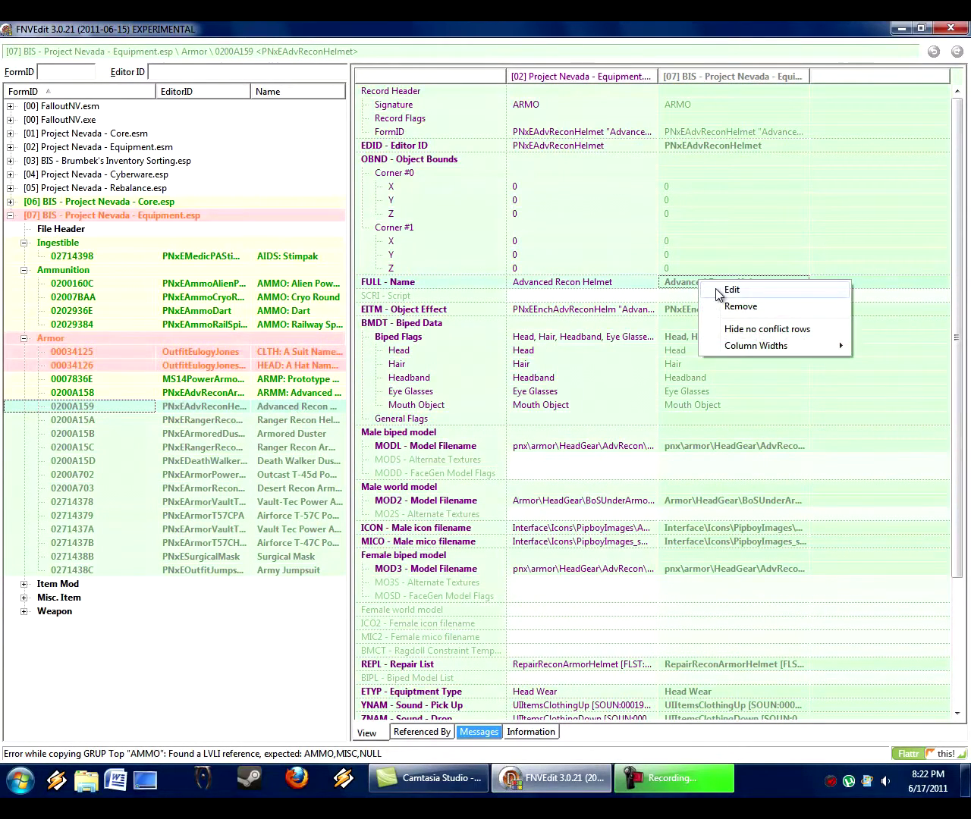
{"action": "left_click", "coordinate": [731, 290]}
{"action": "key", "text": "Home"}
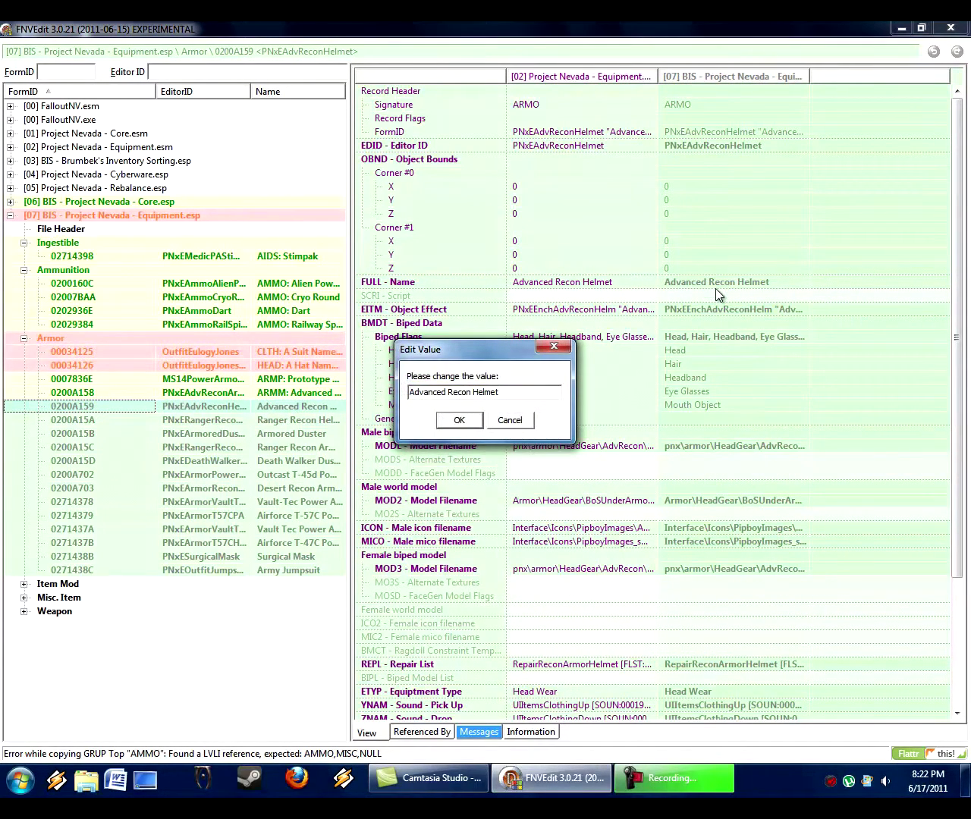
{"action": "type", "text": "HEAD:"}
{"action": "key", "text": "Return"}
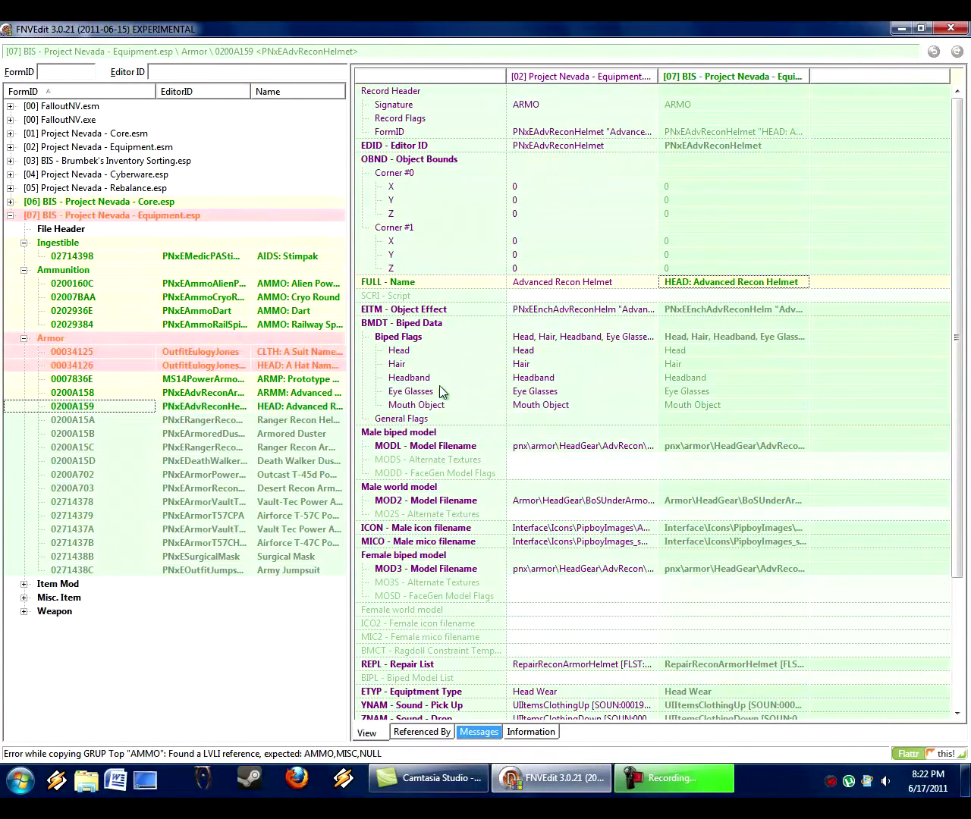
Step: Rename the Ranger Recon Helmet to "HEAD: Ranger Recon Helmet" in the patch
{"action": "left_click", "coordinate": [288, 420]}
{"action": "right_click", "coordinate": [696, 288]}
{"action": "left_click", "coordinate": [729, 301]}
{"action": "key", "text": "Home"}
{"action": "type", "text": "HEAD:"}
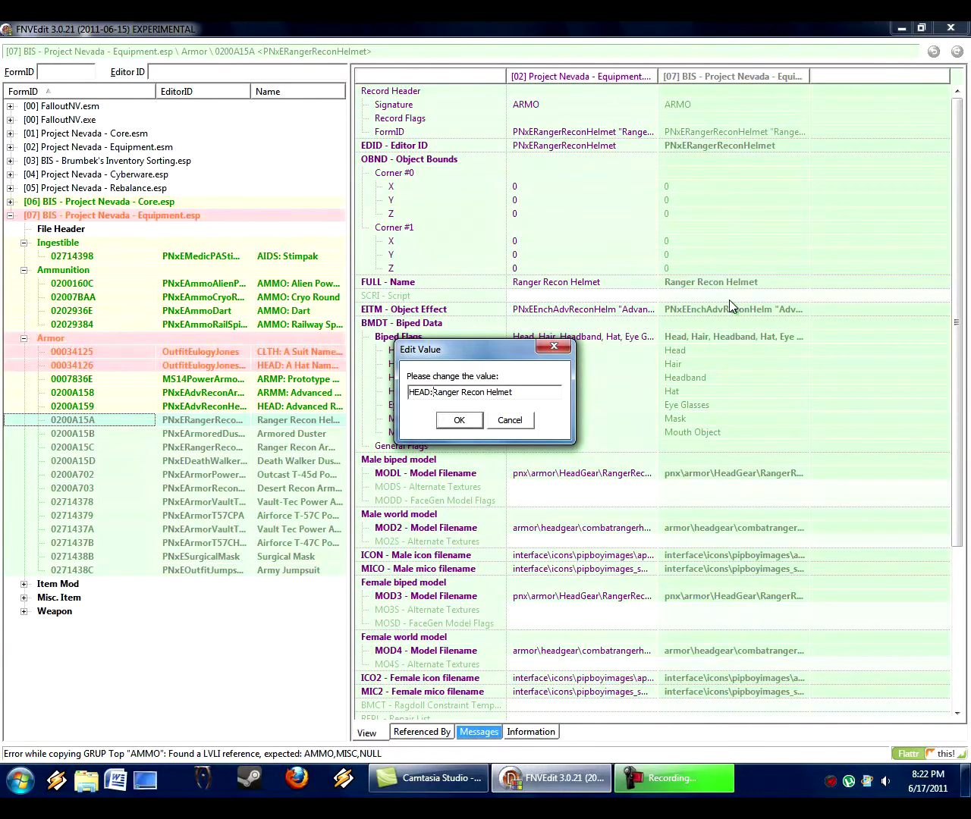
{"action": "key", "text": "Return"}
Step: Rename the Armored Duster to "ARMM: Armored Duster" in the patch and check the armor class in its General Flags
{"action": "left_click", "coordinate": [317, 434]}
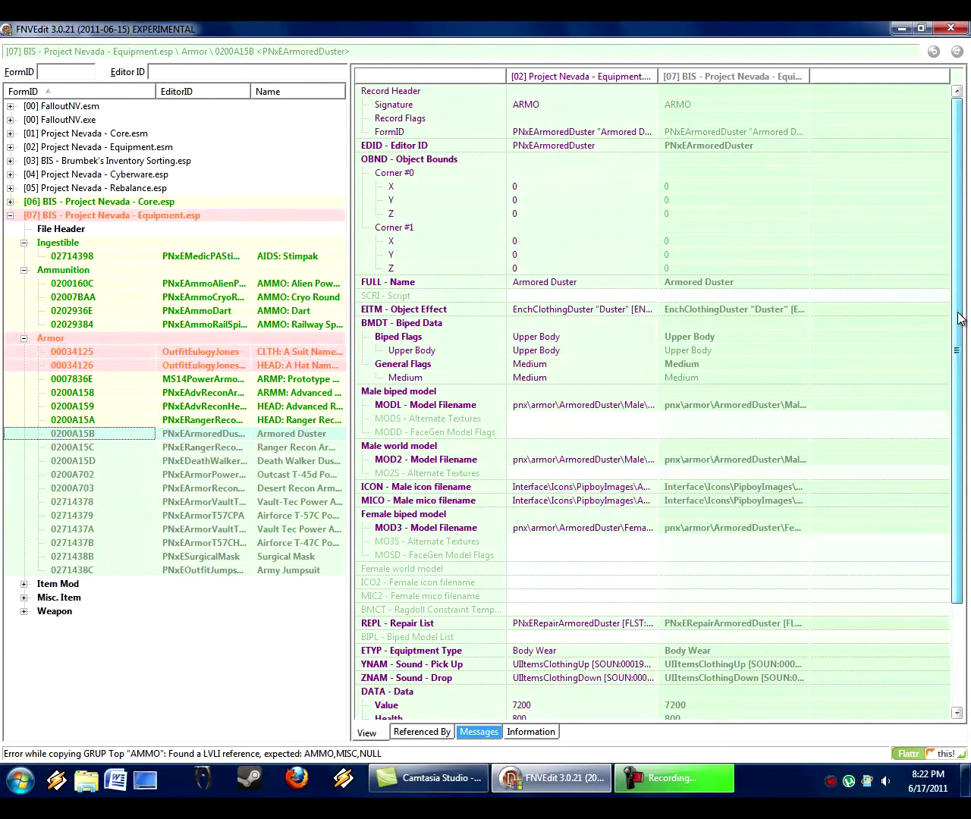
{"action": "left_click_drag", "start_coordinate": [960, 319], "coordinate": [945, 520]}
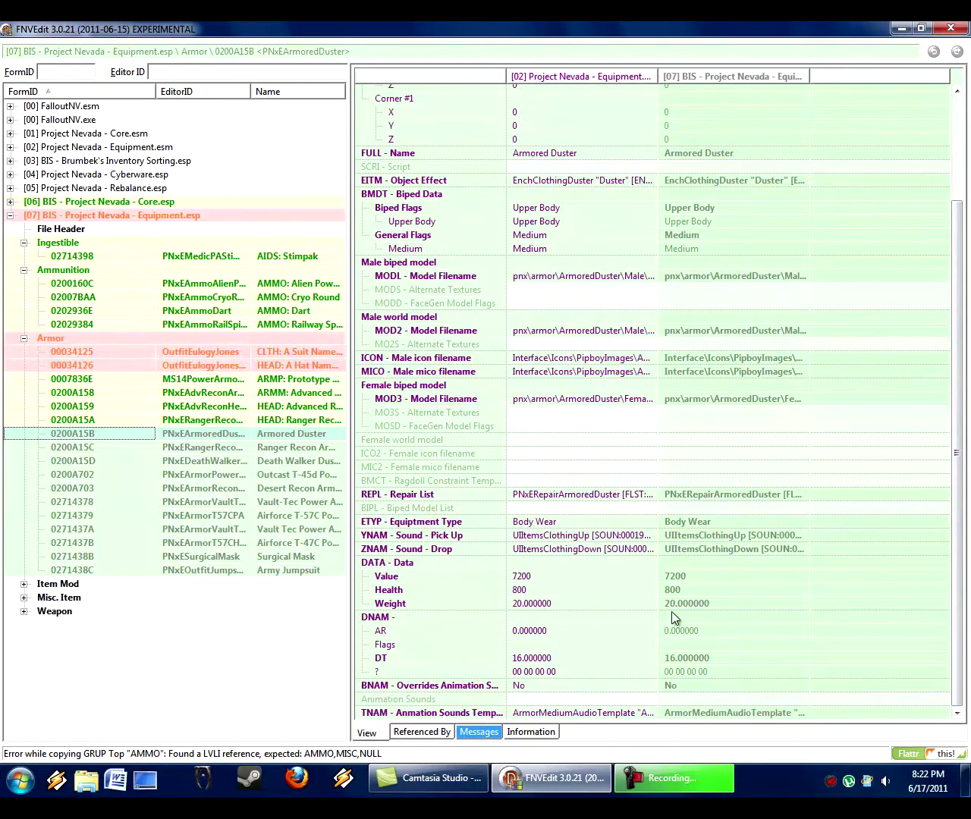
{"action": "scroll", "coordinate": [773, 348], "scroll_direction": "up", "scroll_amount": 3}
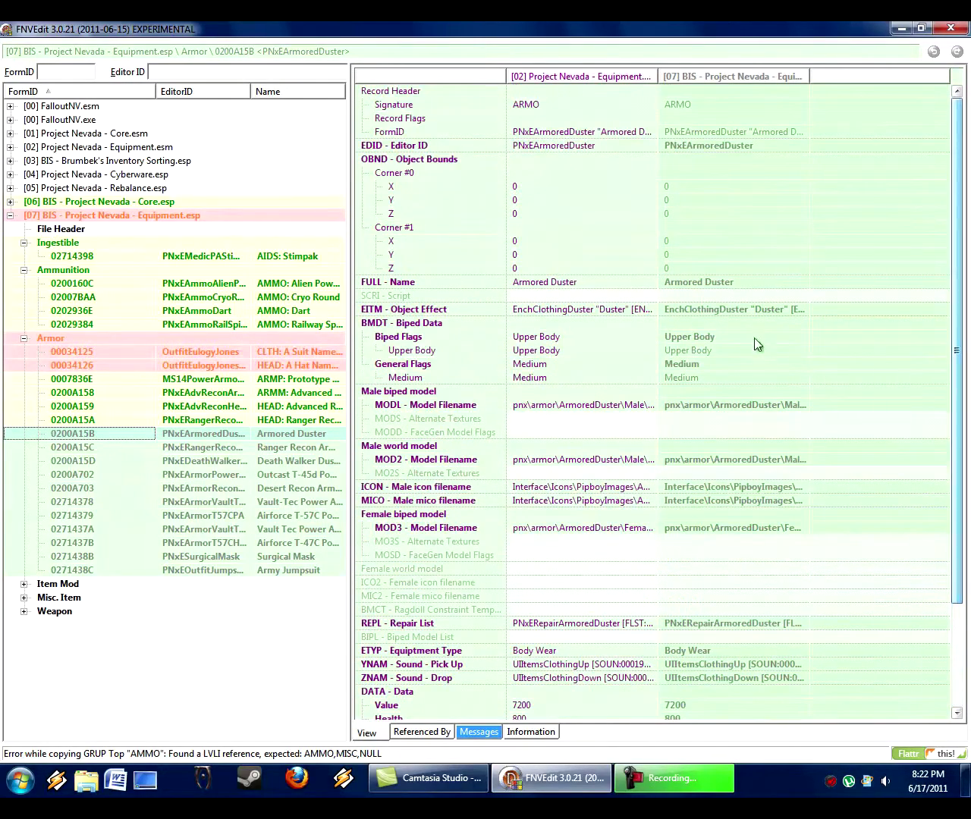
{"action": "right_click", "coordinate": [728, 288]}
{"action": "key", "text": "Home"}
{"action": "type", "text": "ARMM:"}
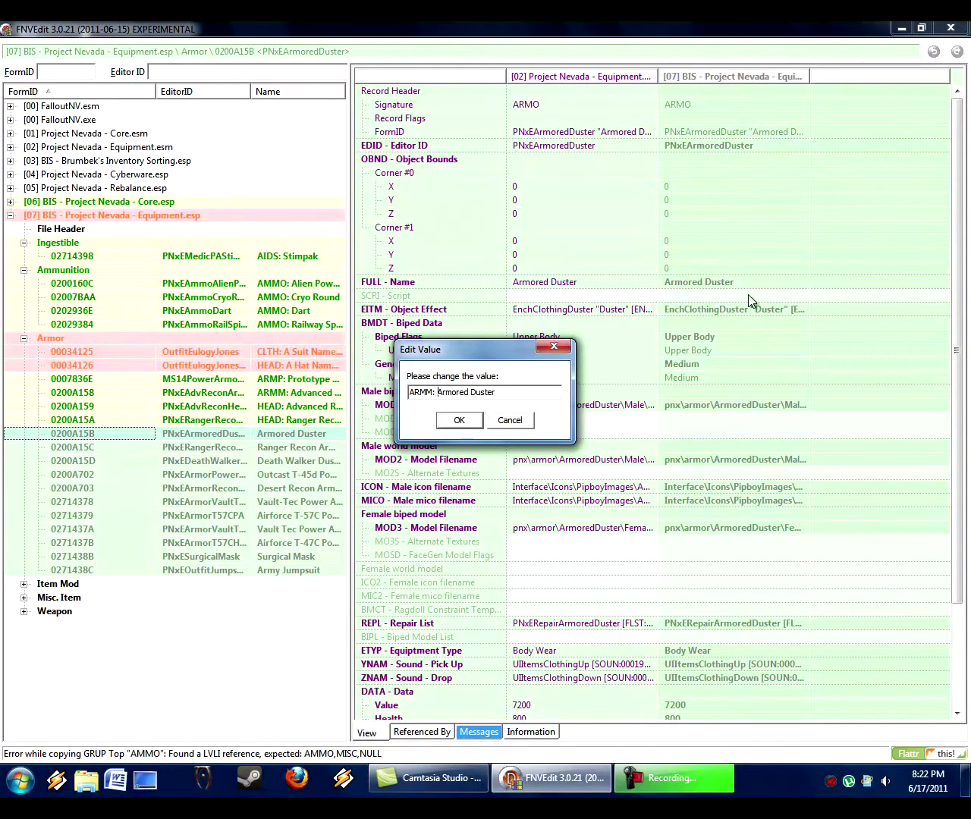
{"action": "left_click", "coordinate": [459, 421]}
{"action": "left_click", "coordinate": [531, 370]}
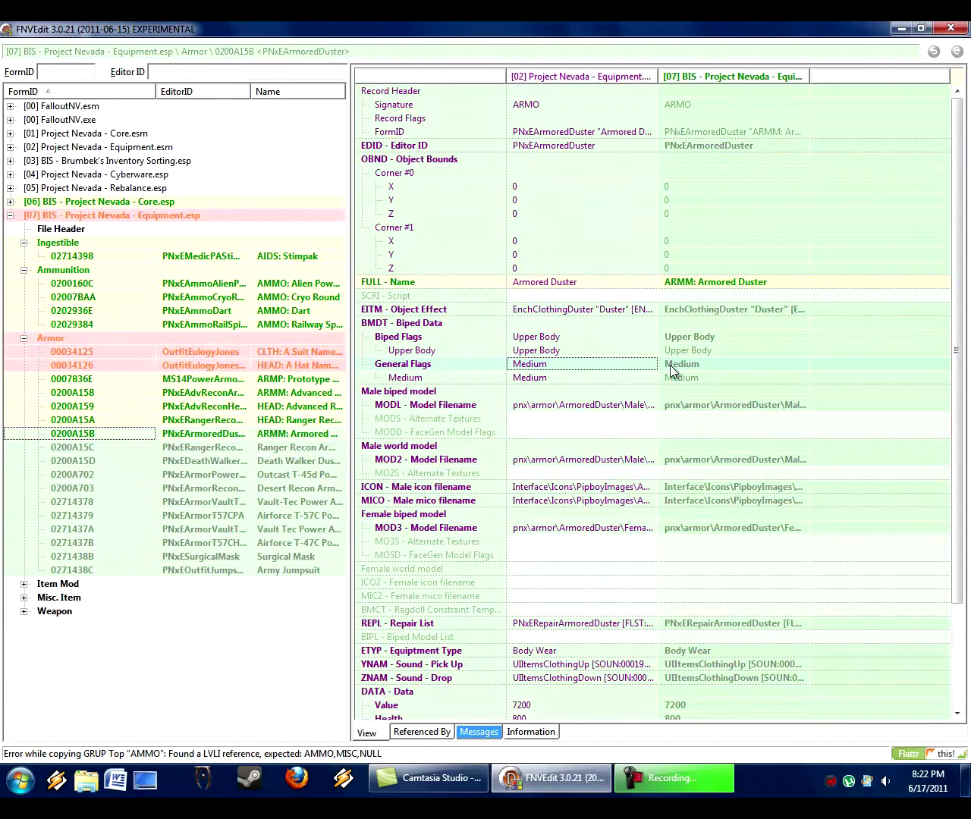
{"action": "left_click", "coordinate": [294, 392]}
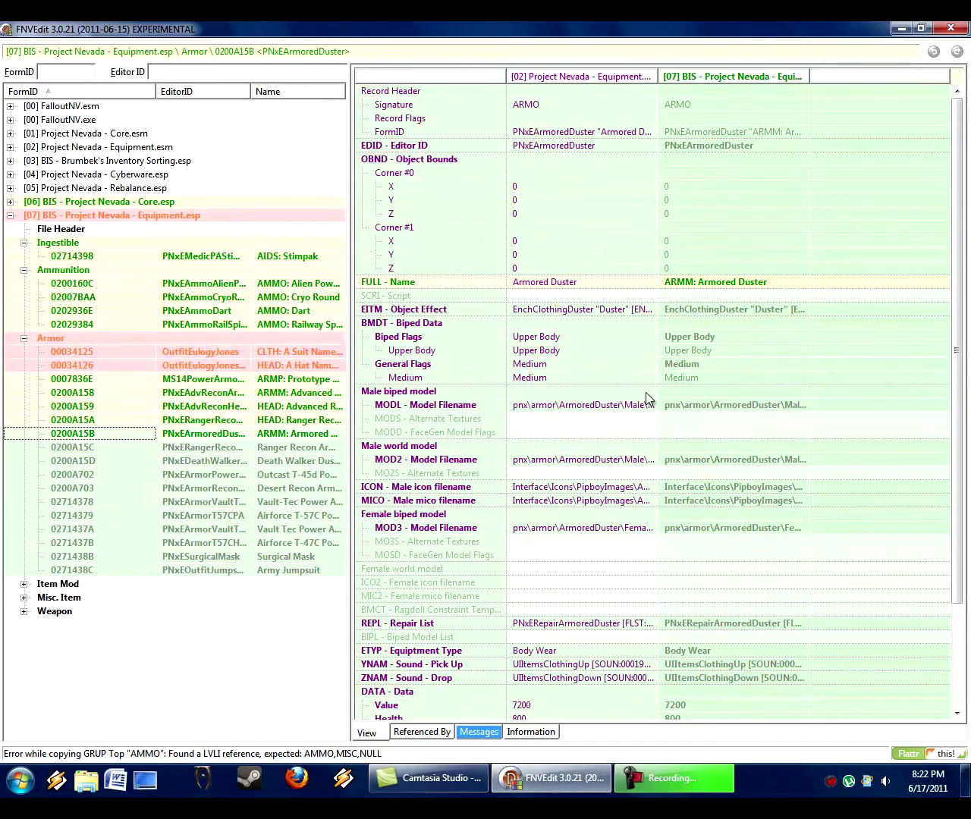
{"action": "left_click", "coordinate": [683, 369]}
{"action": "left_click", "coordinate": [690, 379]}
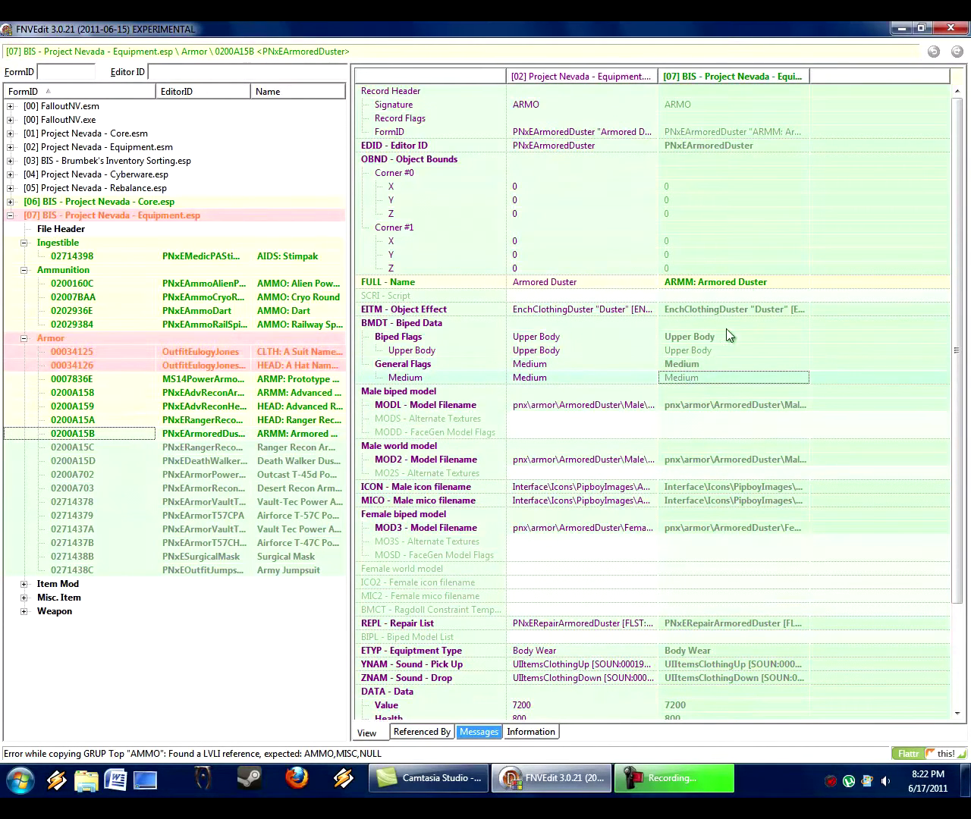
Step: Rename the Ranger Recon Armor to "ARMM: Ranger Recon Armor" in the patch
{"action": "left_click", "coordinate": [300, 447]}
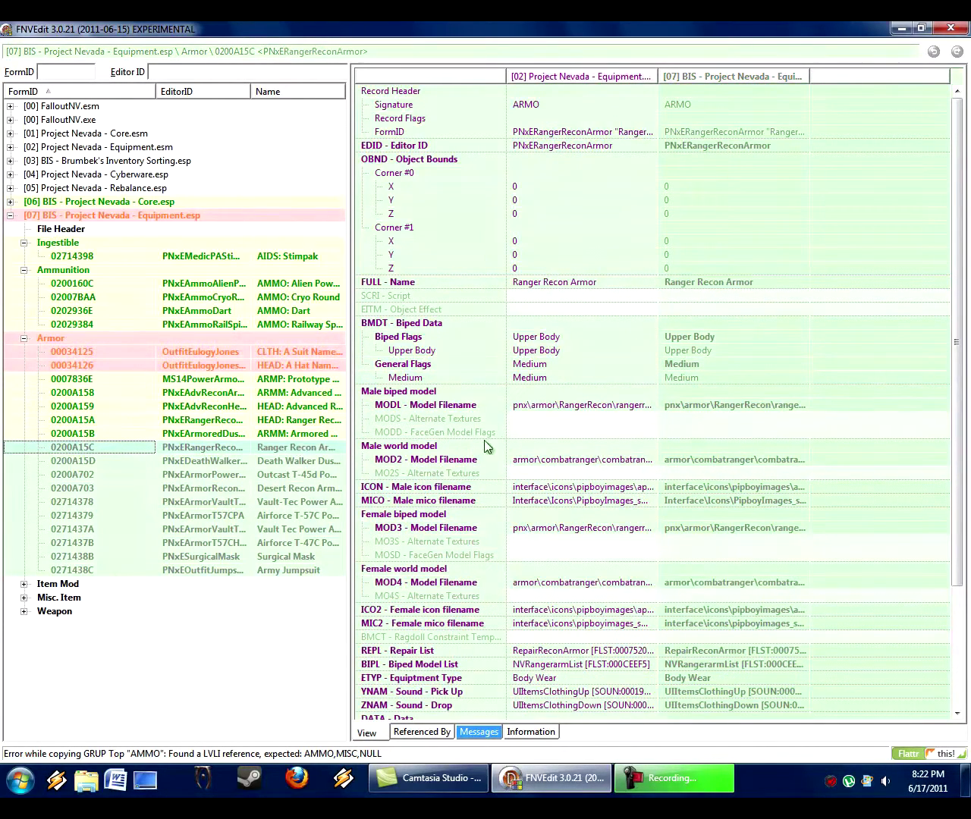
{"action": "right_click", "coordinate": [710, 289]}
{"action": "left_click", "coordinate": [741, 289]}
{"action": "key", "text": "Home"}
{"action": "type", "text": "ARMM:"}
{"action": "key", "text": "Return"}
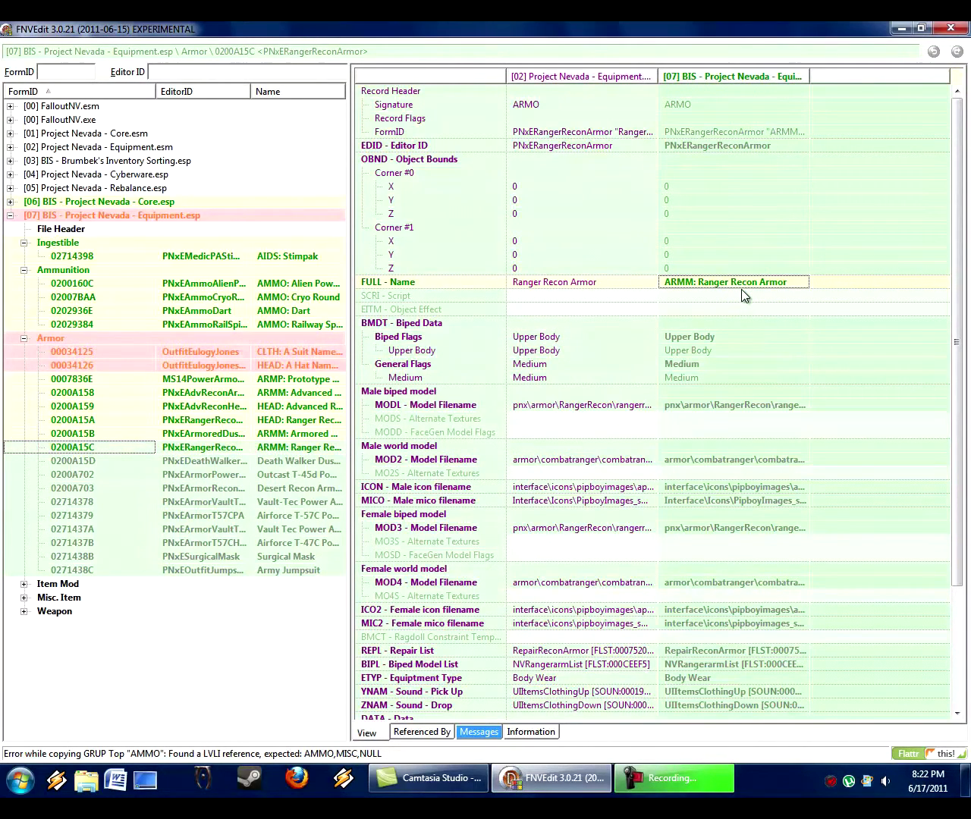
Step: Prefix the name of the Death Walker armor record (0200A15D) with "ARMM: " in the patch
{"action": "left_click", "coordinate": [303, 460]}
{"action": "right_click", "coordinate": [717, 280]}
{"action": "left_click", "coordinate": [736, 285]}
{"action": "key", "text": "Home"}
{"action": "type", "text": "ARMM:"}
{"action": "key", "text": "Return"}
Step: Rename the Outcast T-45d Power Armor to "ARMP: Outcast T-45d Power Armor" in the patch
{"action": "left_click", "coordinate": [286, 474]}
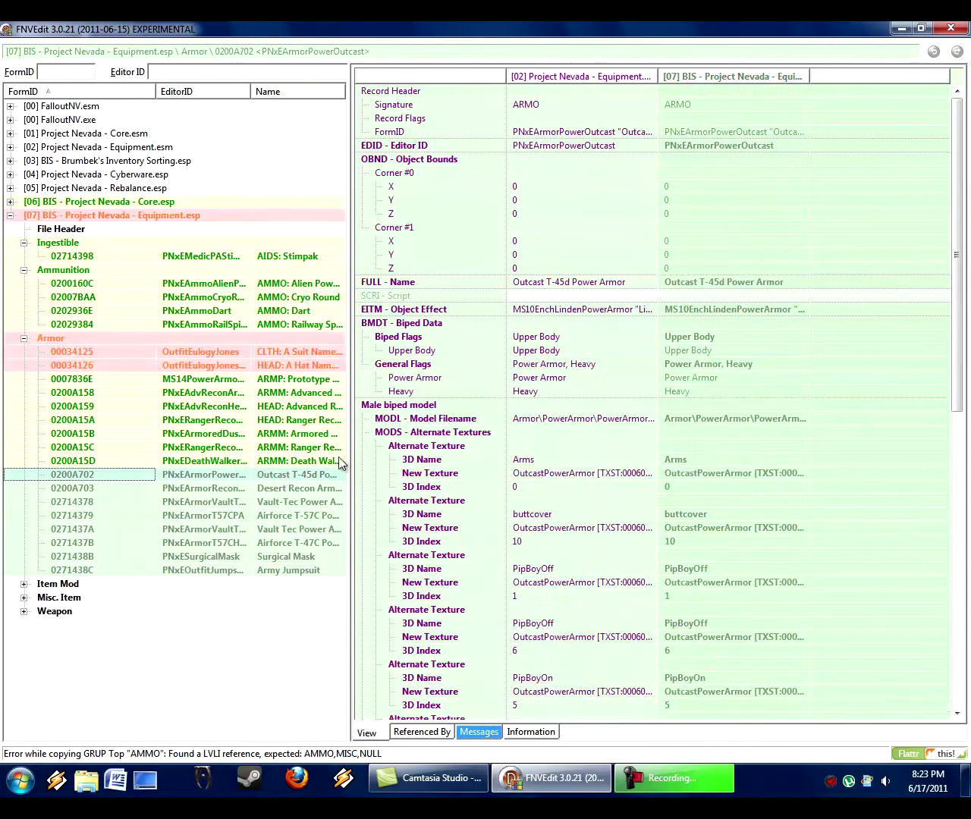
{"action": "right_click", "coordinate": [747, 287]}
{"action": "left_click", "coordinate": [771, 290]}
{"action": "key", "text": "Home"}
{"action": "type", "text": "ARMP:"}
{"action": "key", "text": "Return"}
Step: Rename the Desert Recon Armor to "ARMM: Desert Recon Armor" in the patch
{"action": "left_click", "coordinate": [339, 489]}
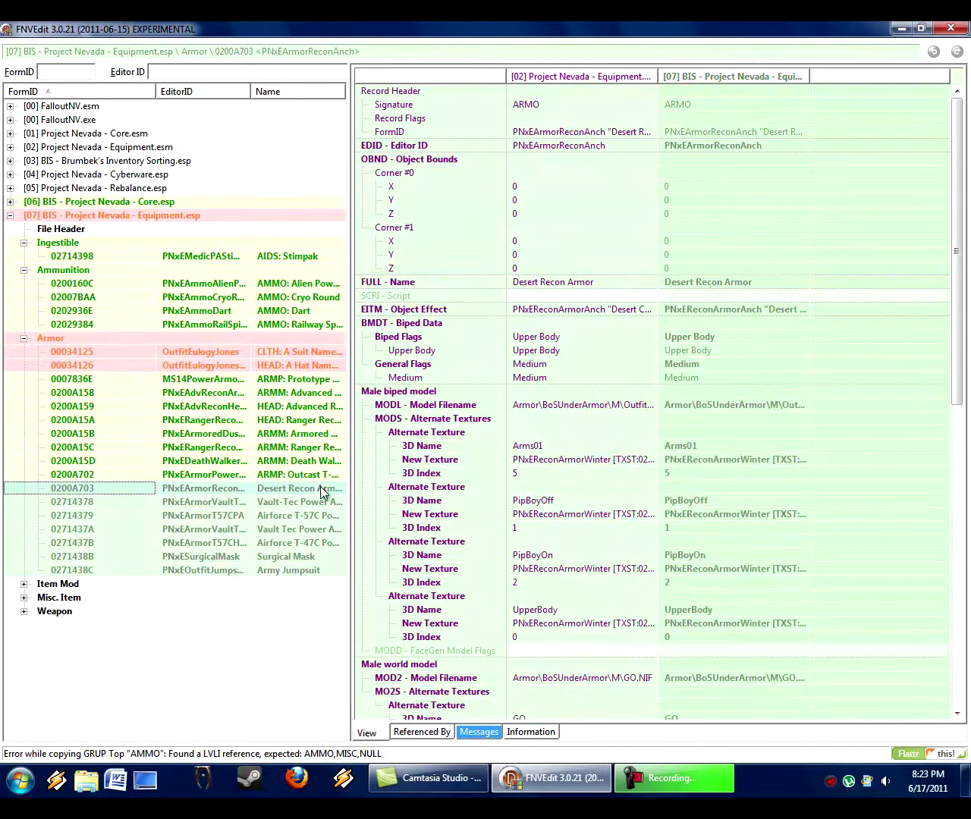
{"action": "right_click", "coordinate": [687, 286]}
{"action": "left_click", "coordinate": [734, 301]}
{"action": "key", "text": "Home"}
{"action": "type", "text": "ARMM:"}
{"action": "key", "text": "Return"}
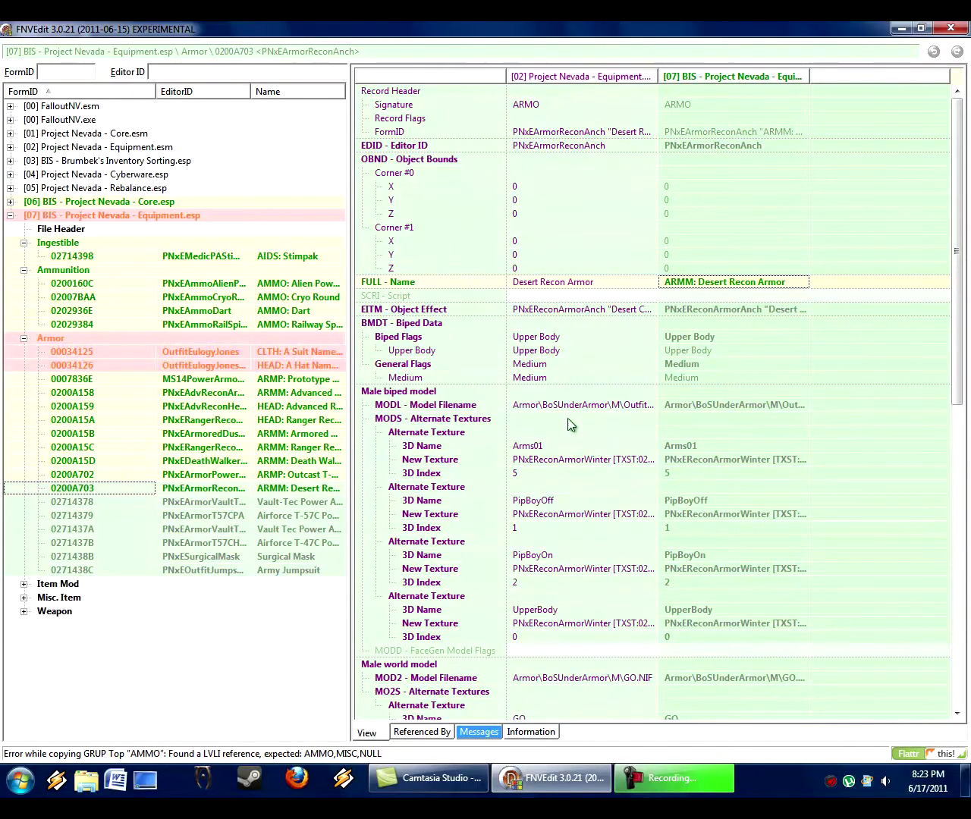
Step: Rename the Vault-Tec Power Armor to "ARMP: Vault-Tec Power Armor" in the patch
{"action": "left_click", "coordinate": [273, 502]}
{"action": "right_click", "coordinate": [755, 282]}
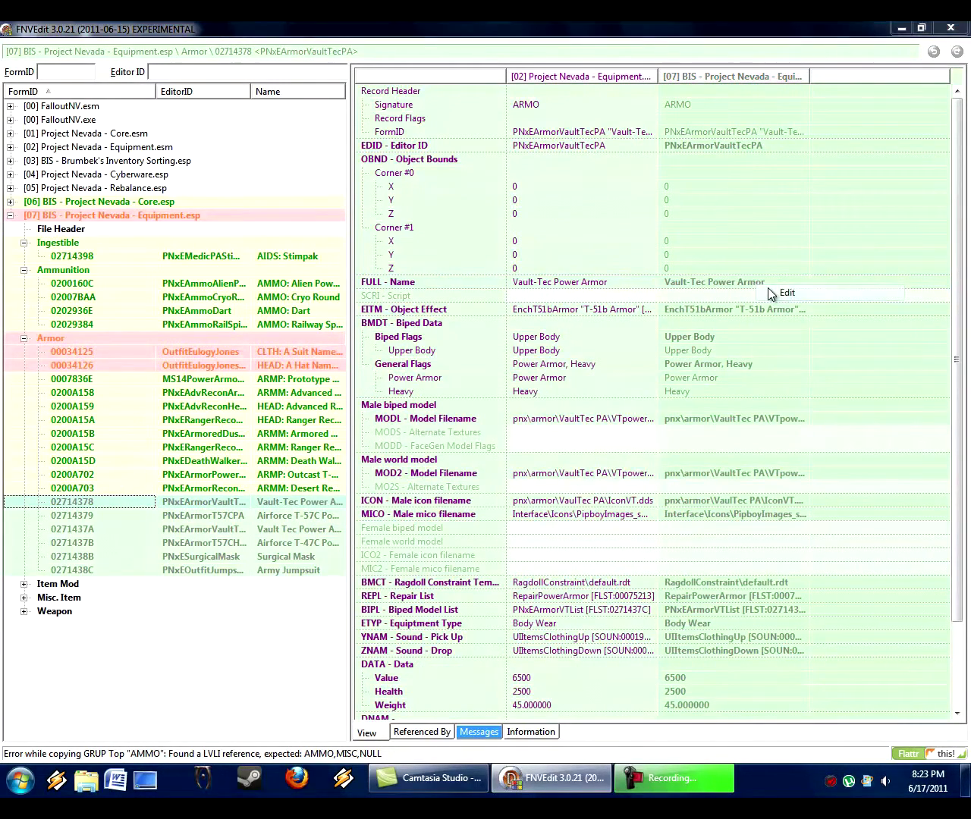
{"action": "left_click", "coordinate": [768, 292]}
{"action": "key", "text": "Home"}
{"action": "type", "text": "ARMP:"}
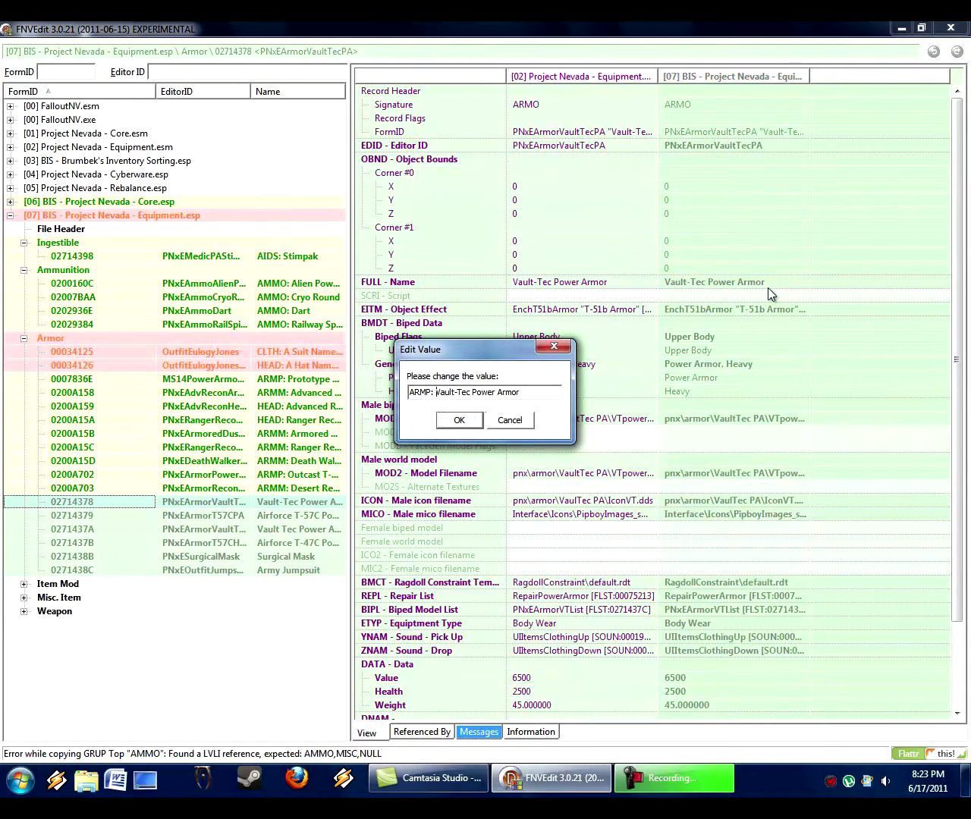
{"action": "key", "text": "Return"}
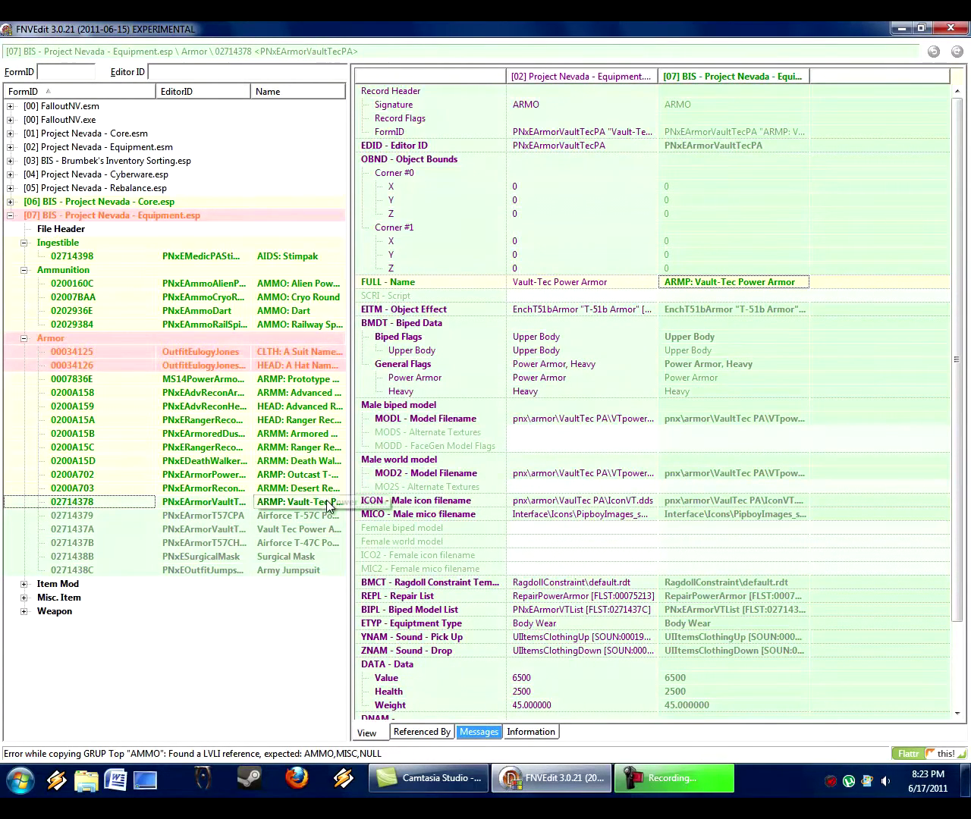
Step: Rename the Airforce T-57C Power Armor to "ARMP: Airforce T-57C Power Armor" in the patch
{"action": "left_click", "coordinate": [307, 515]}
{"action": "right_click", "coordinate": [727, 285]}
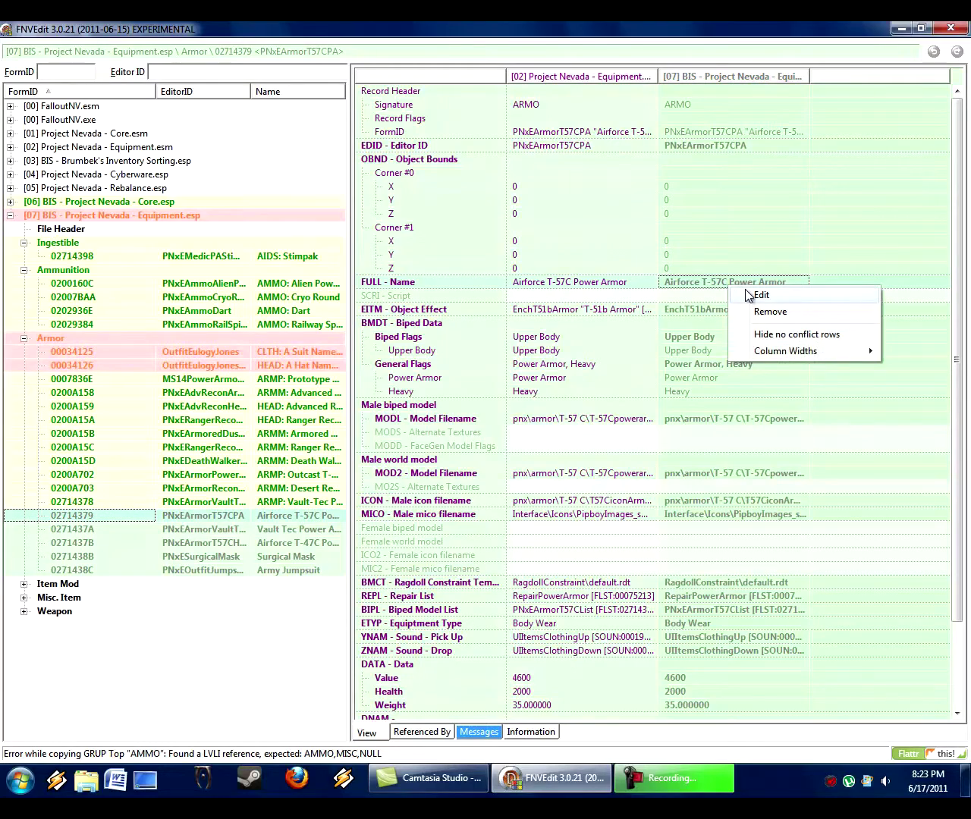
{"action": "left_click", "coordinate": [751, 292]}
{"action": "key", "text": "Home"}
{"action": "type", "text": "ARMP:"}
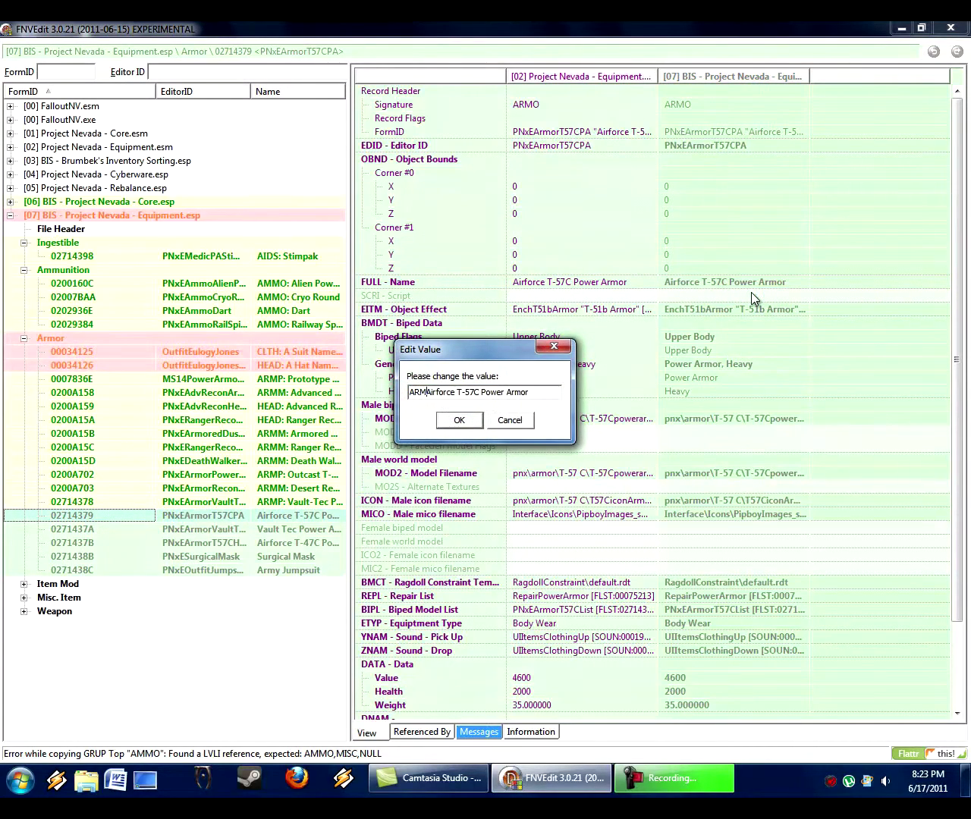
{"action": "key", "text": "Return"}
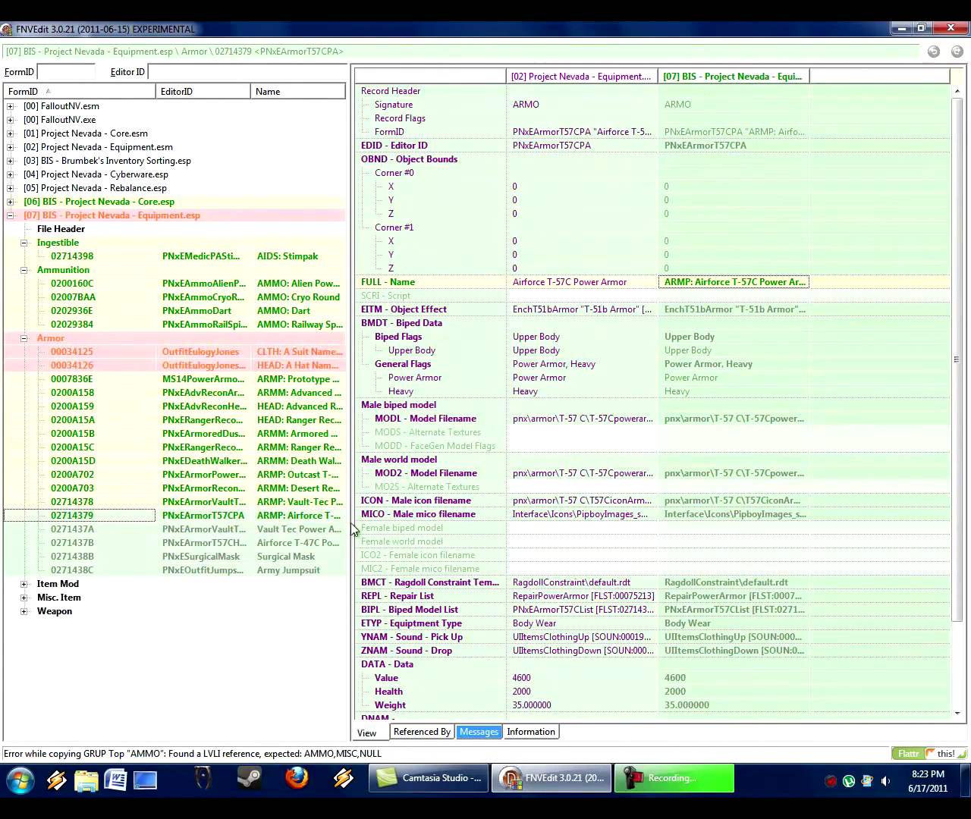
Step: Rename the Vault Tec Power Armor Helmet to "HEAD: Vault Tec Power Armor Helmet" in the patch
{"action": "left_click", "coordinate": [317, 540]}
{"action": "left_click", "coordinate": [316, 529]}
{"action": "right_click", "coordinate": [728, 282]}
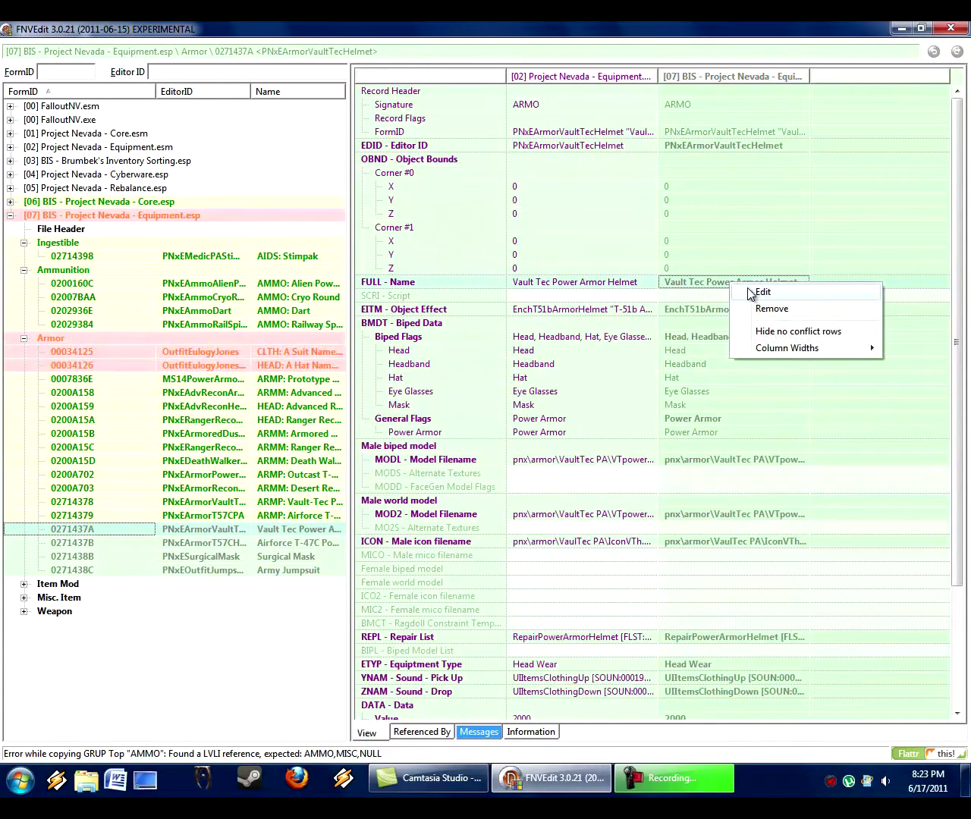
{"action": "left_click", "coordinate": [749, 288]}
{"action": "key", "text": "Home"}
{"action": "type", "text": "HEAD:"}
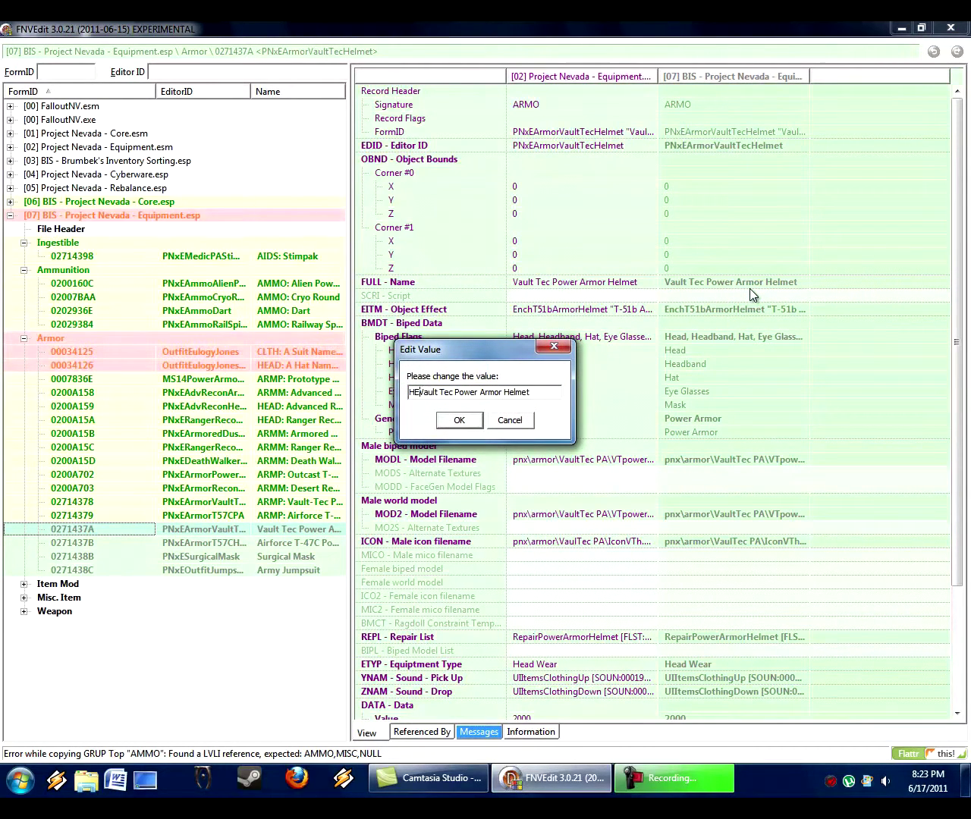
{"action": "key", "text": "Return"}
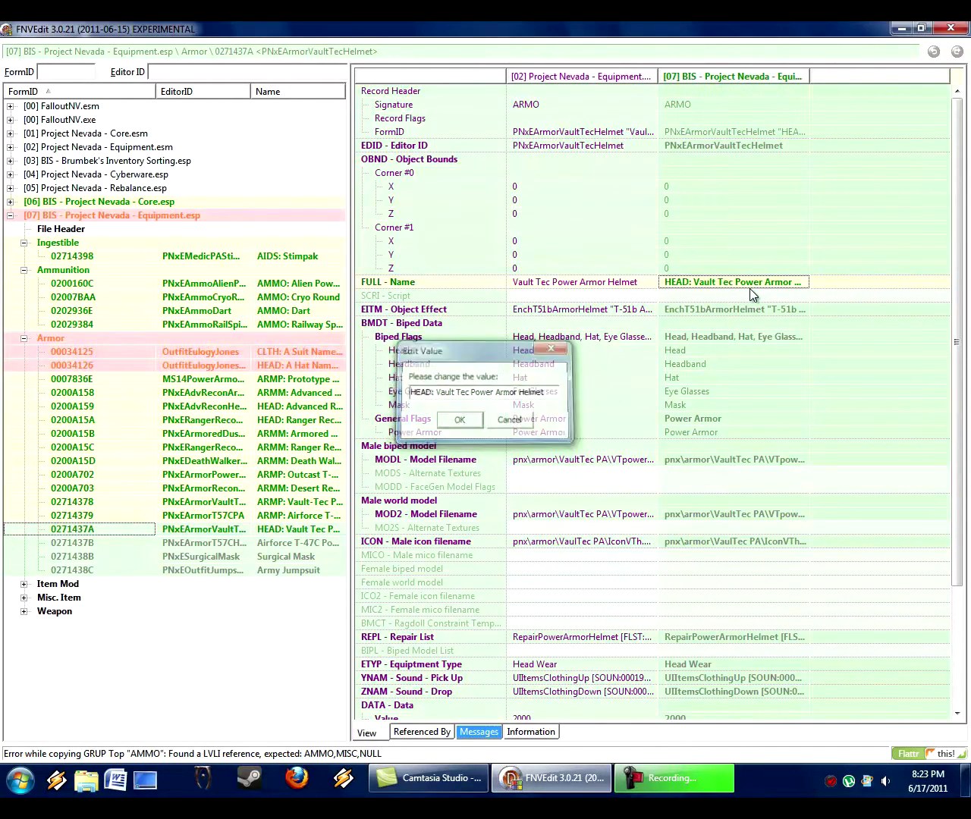
Step: Rename the Airforce T-47C Power Armor Helmet to "HEAD: Airforce T-47C Power Armor Helmet" in the patch
{"action": "left_click", "coordinate": [281, 542]}
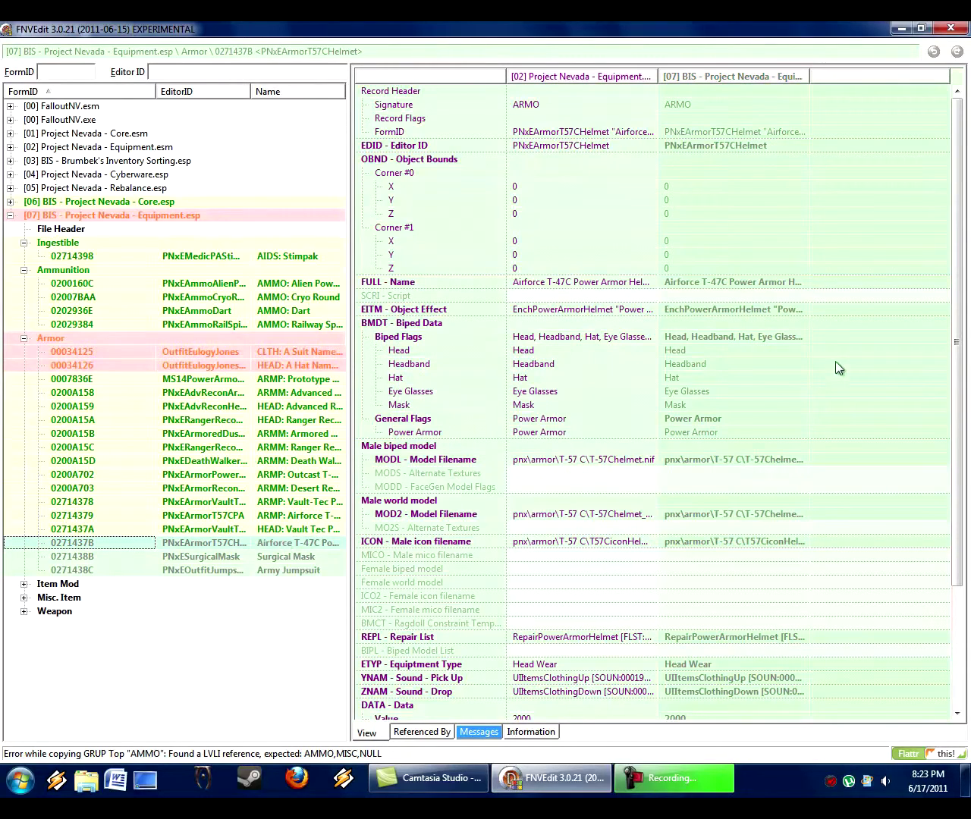
{"action": "right_click", "coordinate": [686, 287]}
{"action": "left_click", "coordinate": [701, 292]}
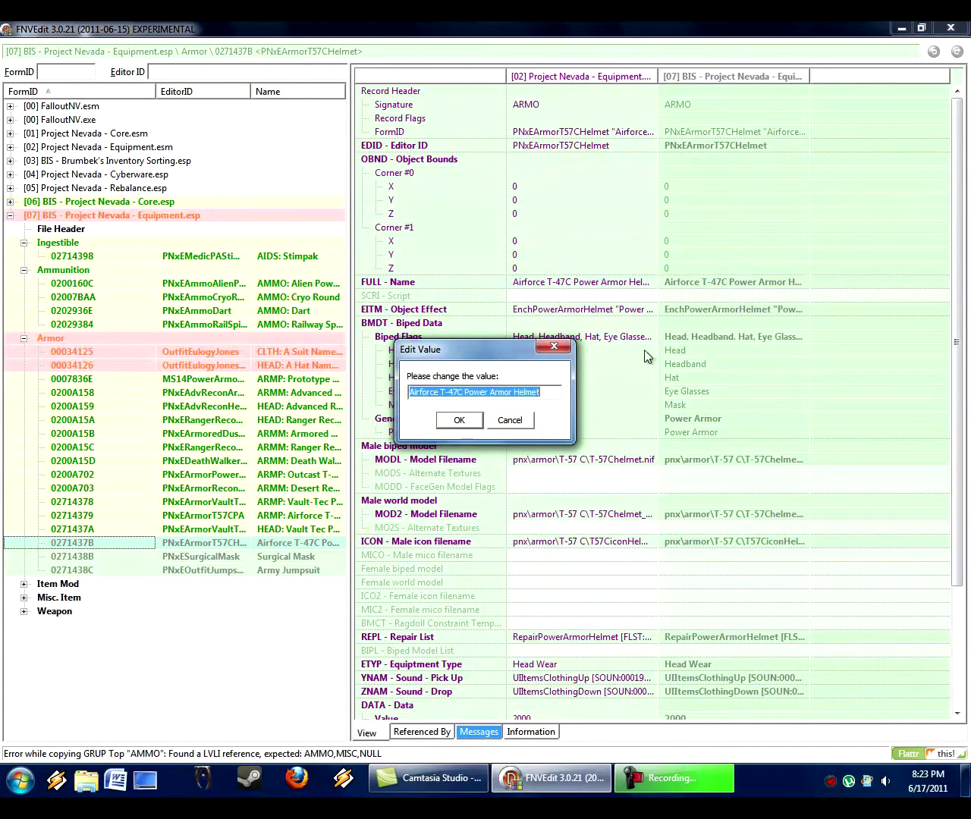
{"action": "key", "text": "Home"}
{"action": "type", "text": "HEAD:"}
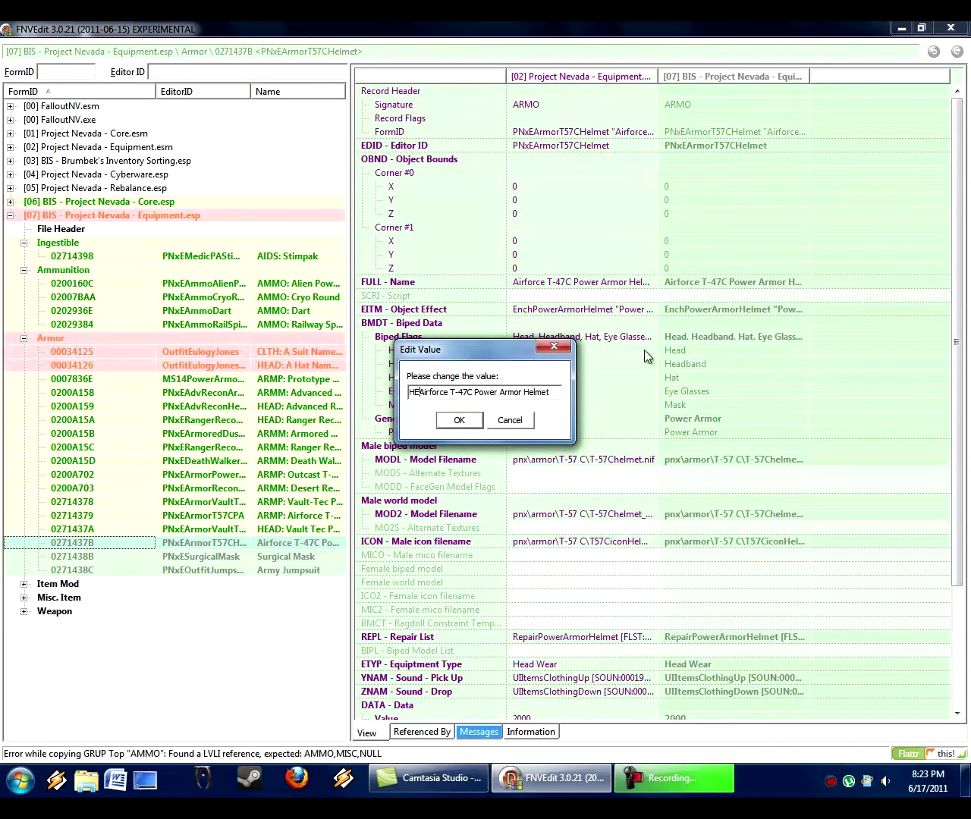
{"action": "key", "text": "Return"}
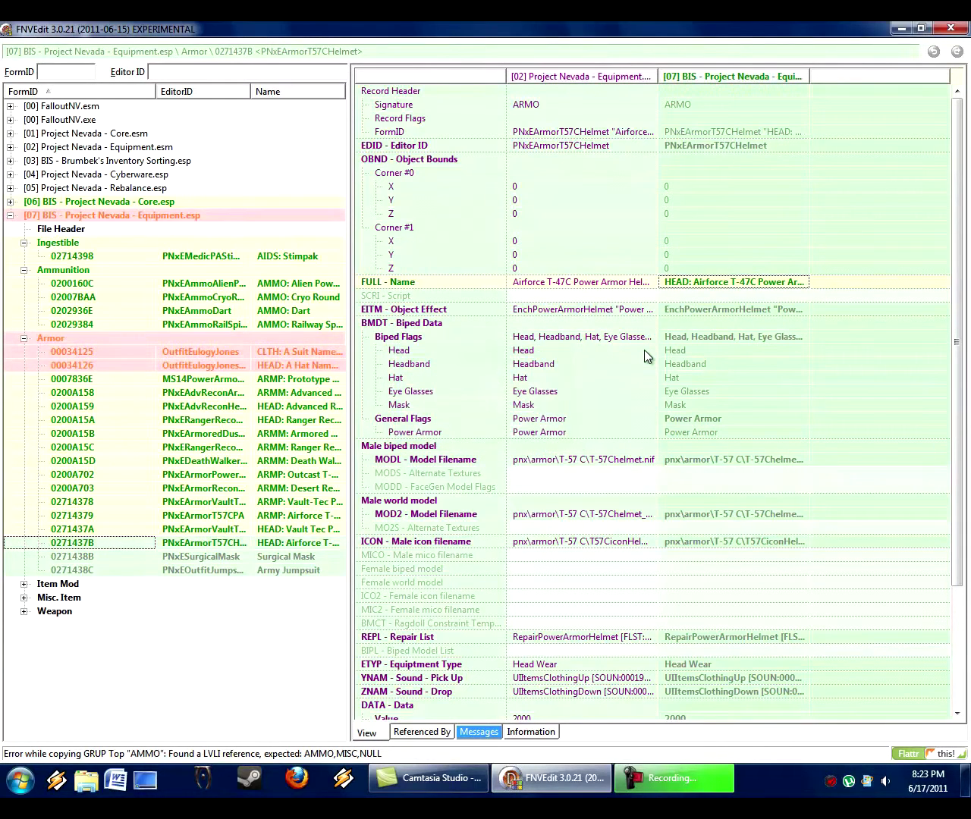
Step: Rename the Surgical Mask to "FACE: Surgical Mask" in the patch
{"action": "left_click", "coordinate": [277, 559]}
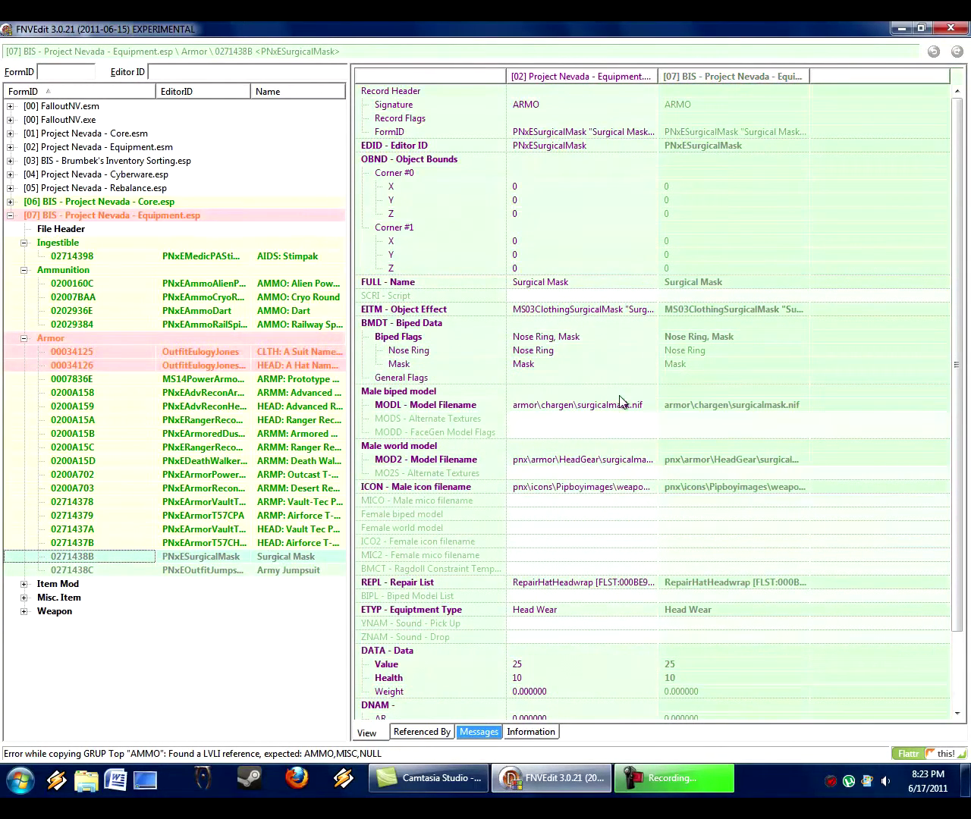
{"action": "right_click", "coordinate": [693, 284]}
{"action": "left_click", "coordinate": [717, 292]}
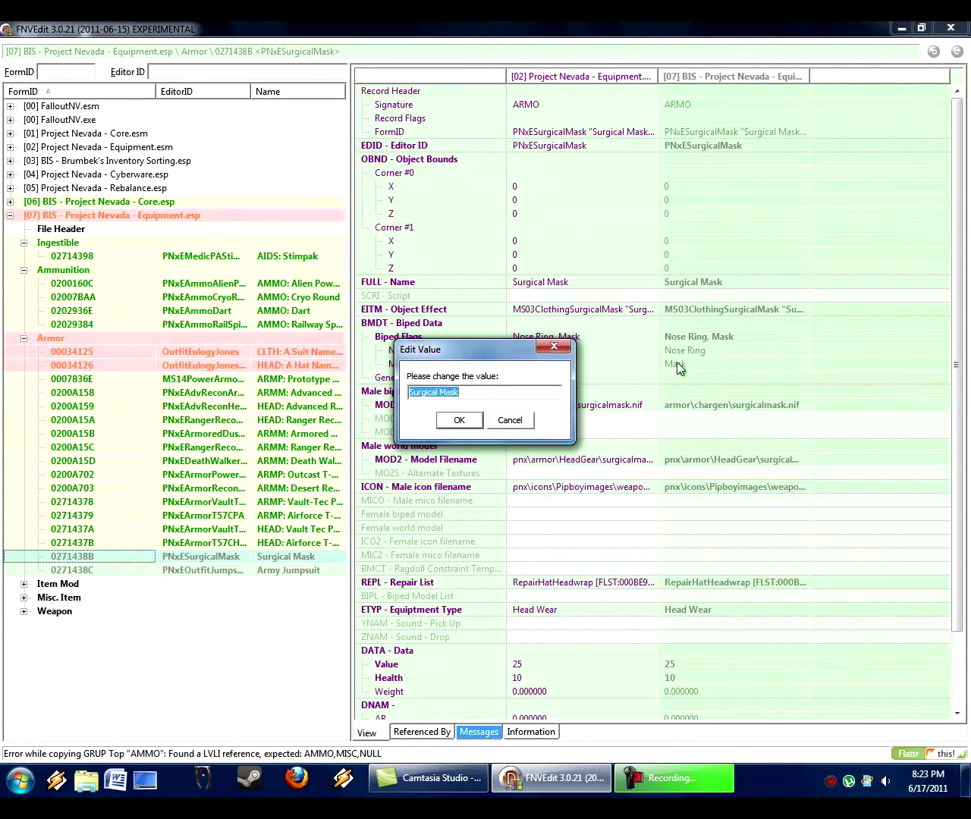
{"action": "key", "text": "Home"}
{"action": "type", "text": "FACE:"}
{"action": "key", "text": "Return"}
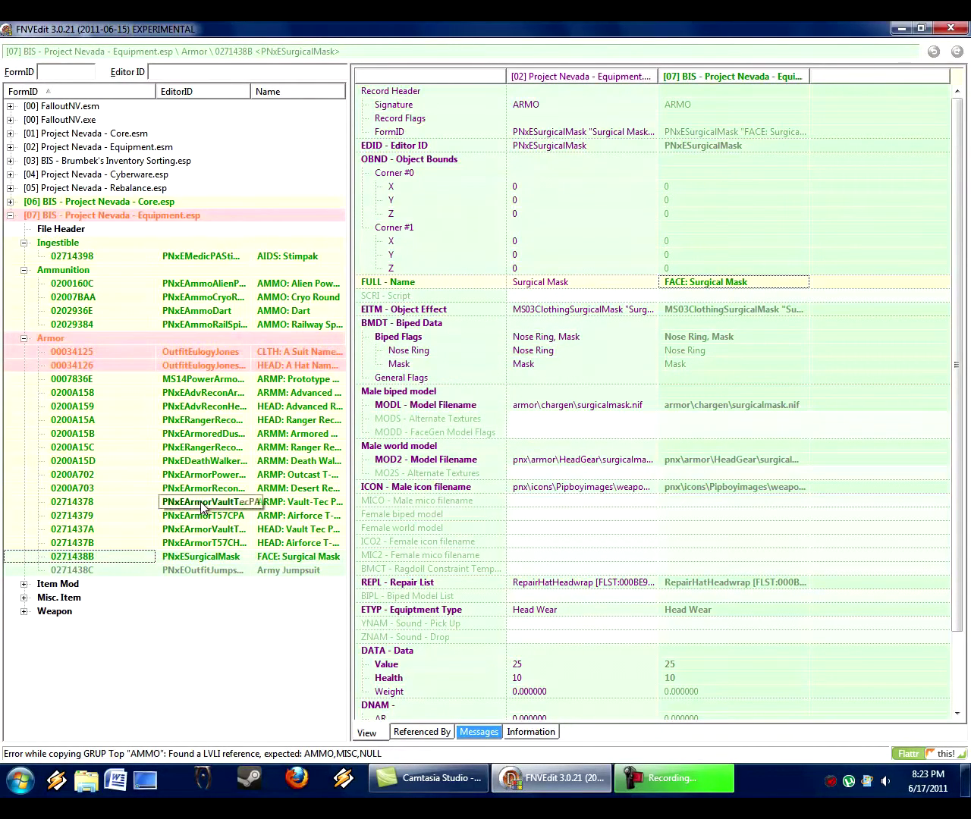
Step: Check the Army Jumpsuit's armor data and rename it to "CLTH: Army Jumpsuit" in the patch
{"action": "left_click", "coordinate": [282, 571]}
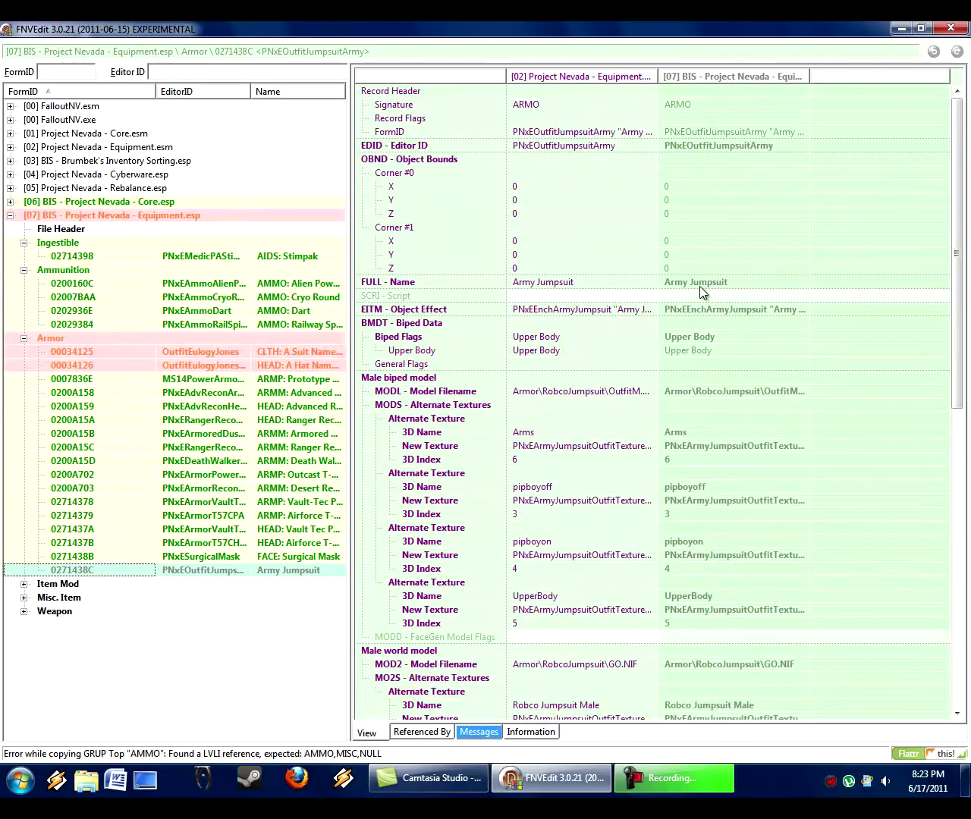
{"action": "left_click_drag", "start_coordinate": [958, 354], "coordinate": [958, 651]}
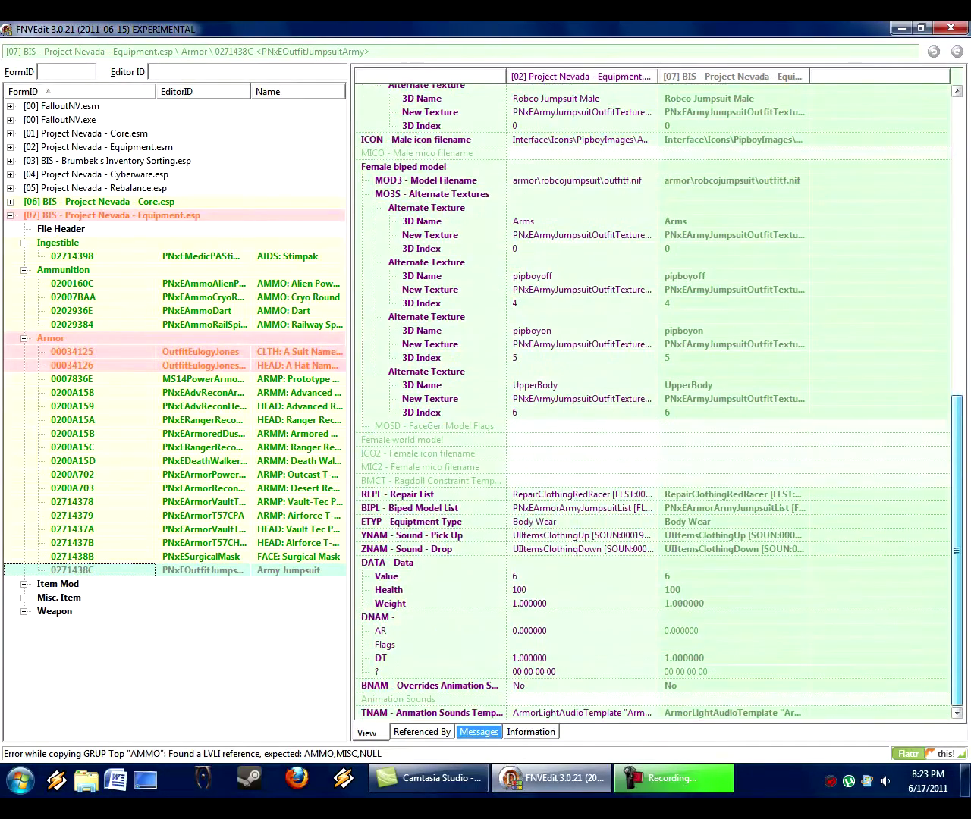
{"action": "scroll", "coordinate": [742, 288], "scroll_direction": "up", "scroll_amount": 10}
{"action": "right_click", "coordinate": [740, 288]}
{"action": "left_click", "coordinate": [747, 291]}
{"action": "key", "text": "Home"}
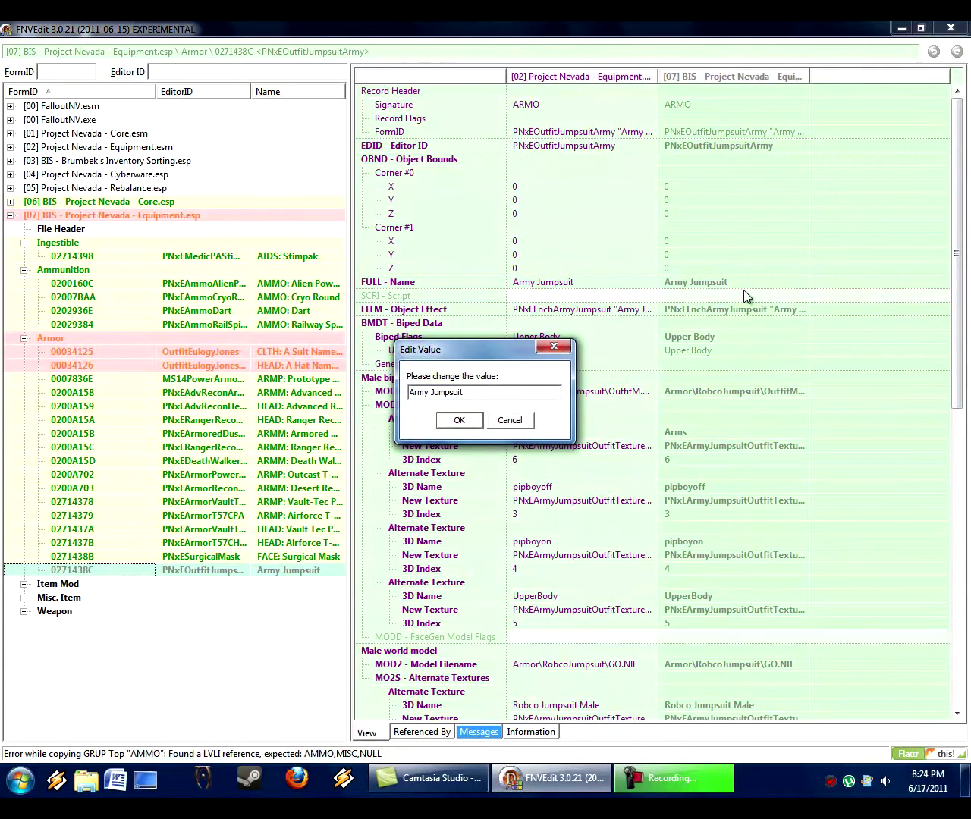
{"action": "type", "text": "CLTH:"}
{"action": "key", "text": "Return"}
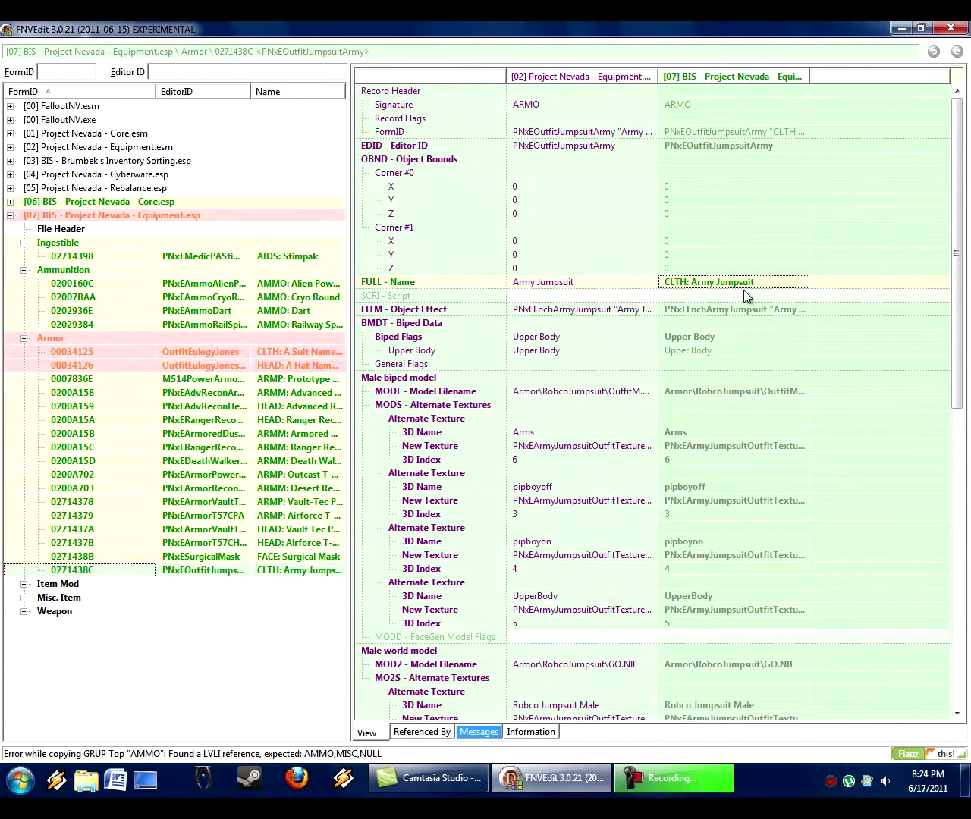
Step: Expand the patch's Item Mod group and rename the Euro Battle Rifle Ext. Barrel to "MODS: Euro Battle Rifle Ext. Barrel"
{"action": "left_click", "coordinate": [24, 584]}
{"action": "left_click_drag", "start_coordinate": [340, 559], "coordinate": [352, 641]}
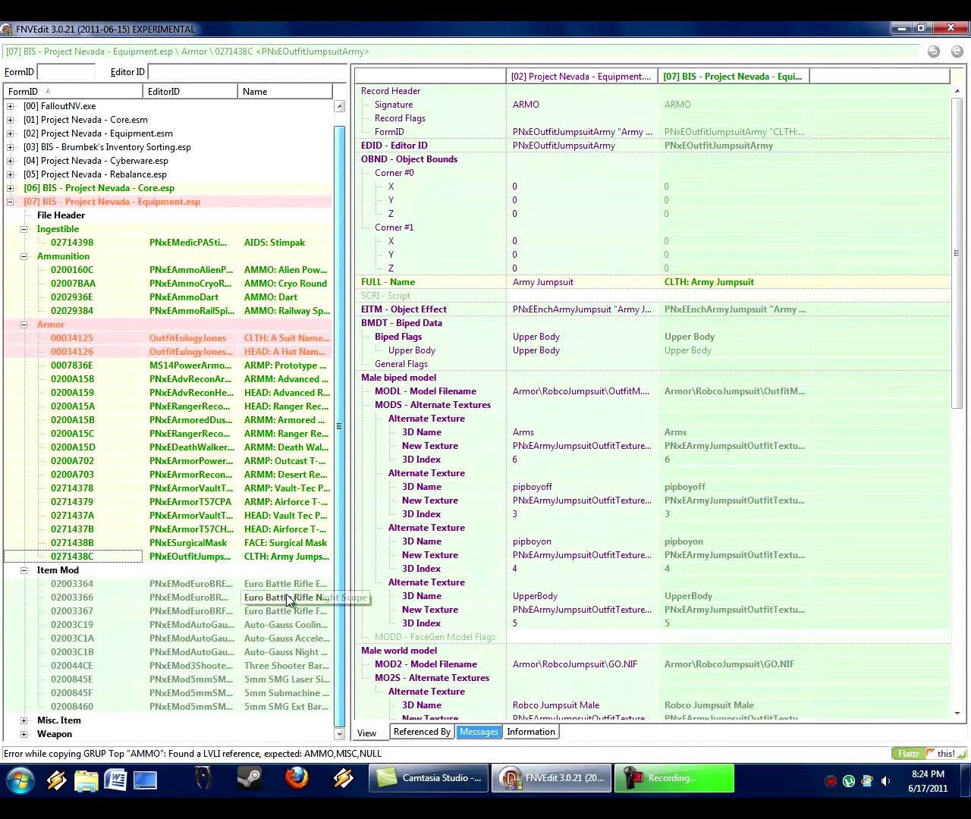
{"action": "left_click", "coordinate": [260, 584]}
{"action": "right_click", "coordinate": [705, 280]}
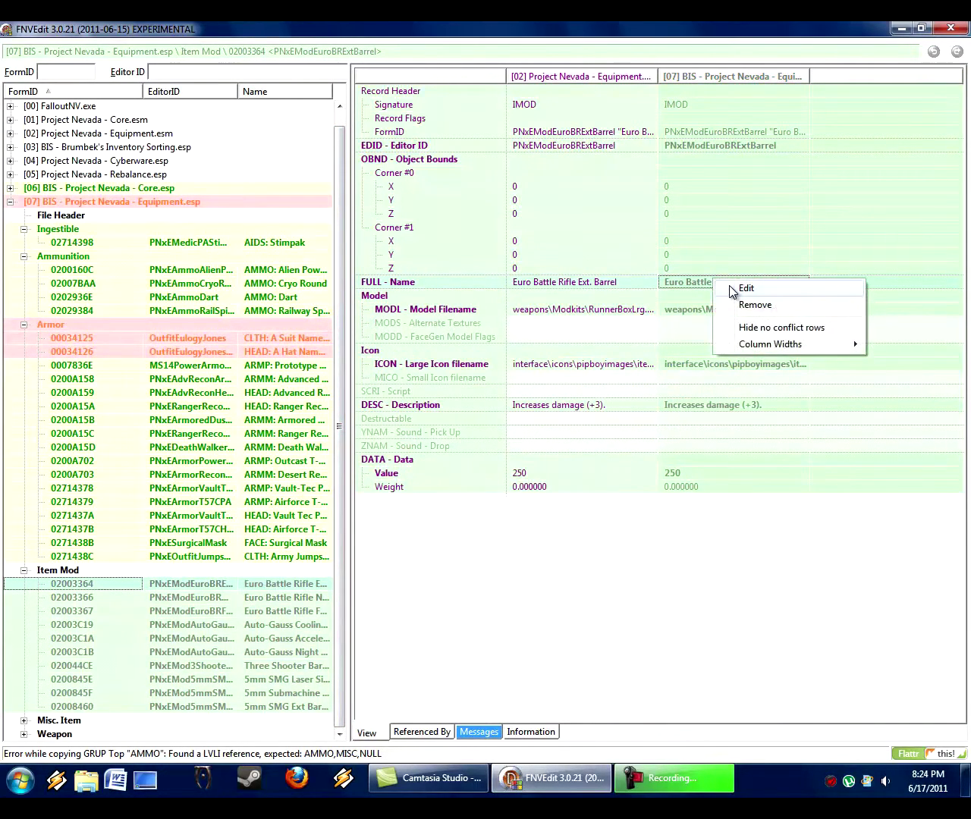
{"action": "left_click", "coordinate": [733, 288]}
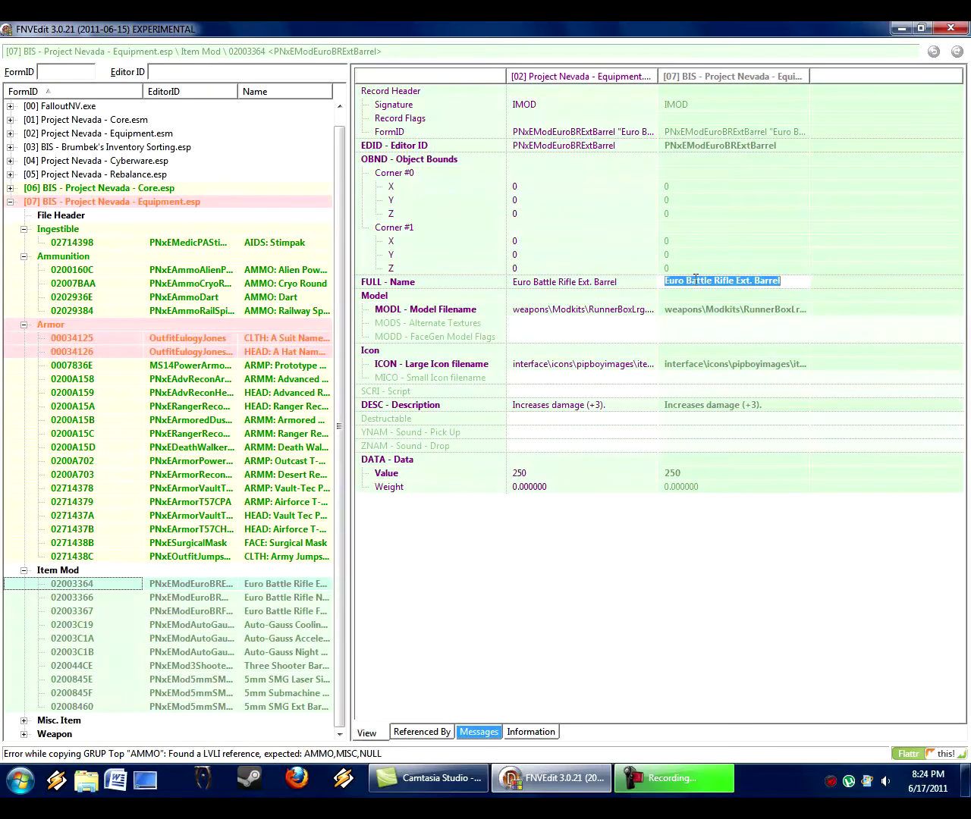
{"action": "key", "text": "Home"}
{"action": "type", "text": "MODS:"}
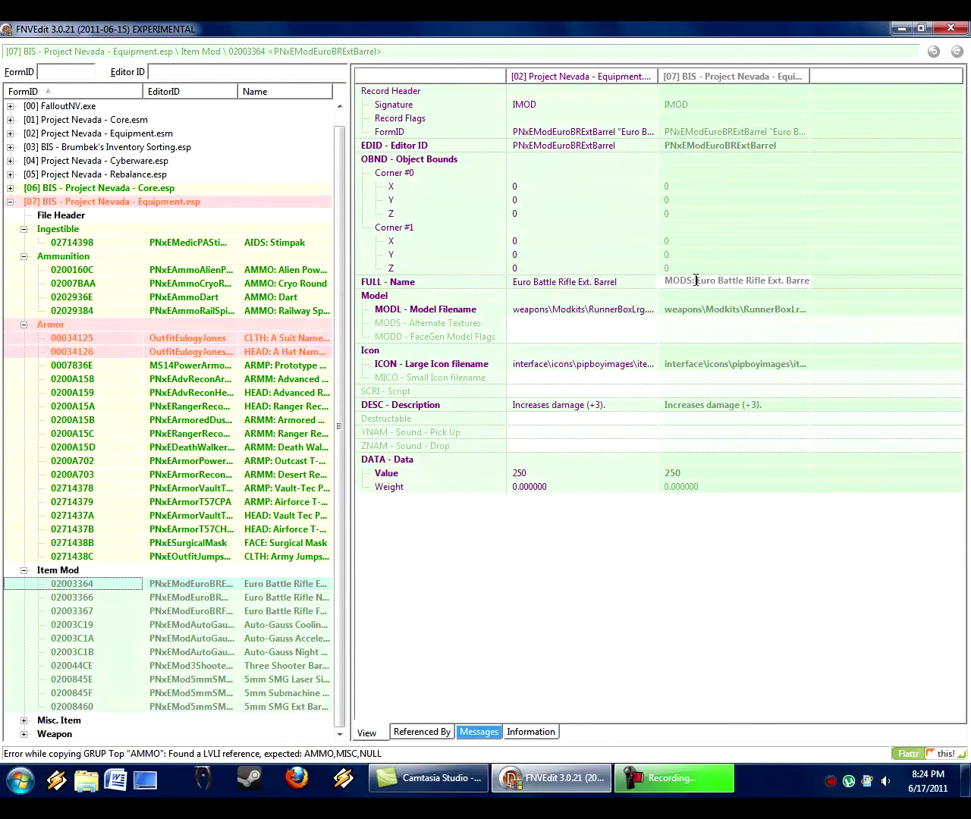
{"action": "key", "text": "Return"}
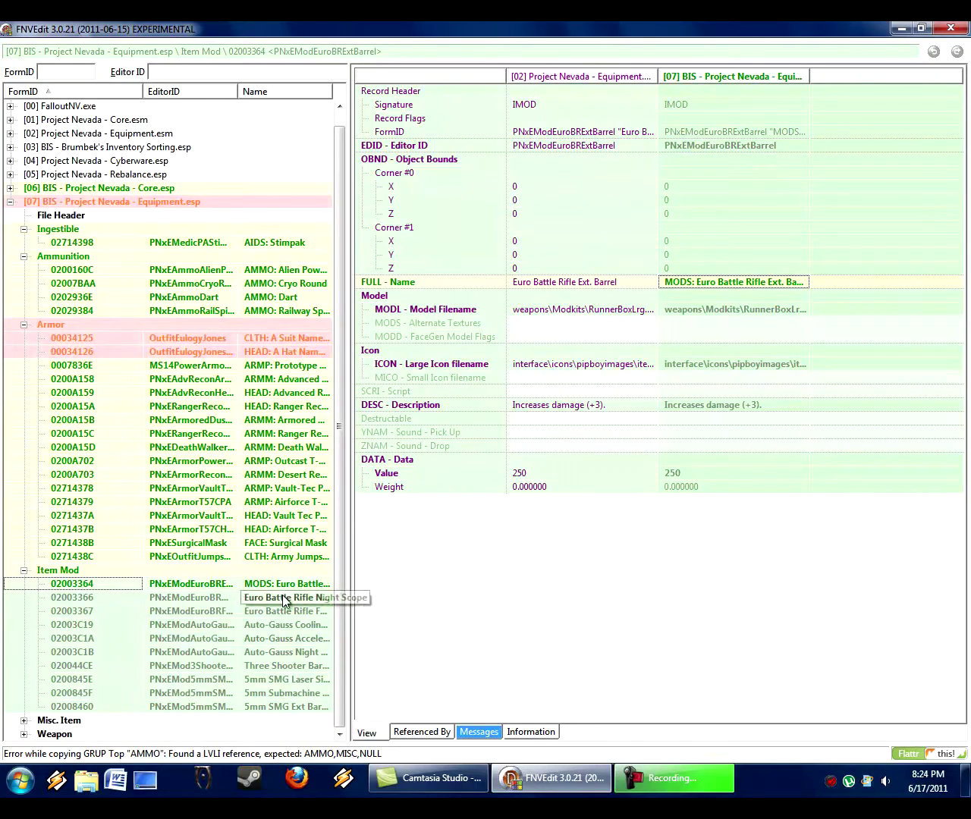
Step: Expand the patch's Misc. Item group and rename the cryo schematics to "UTIL: Schematics - Cryo Rounds"
{"action": "left_click", "coordinate": [24, 721]}
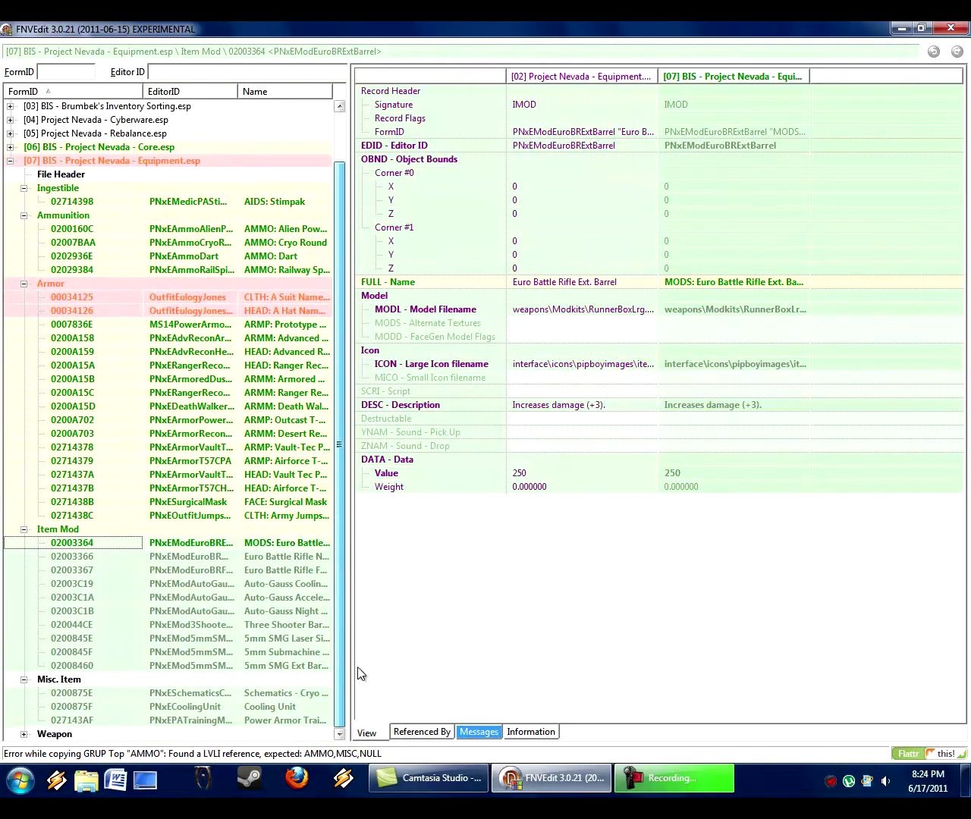
{"action": "left_click", "coordinate": [99, 692]}
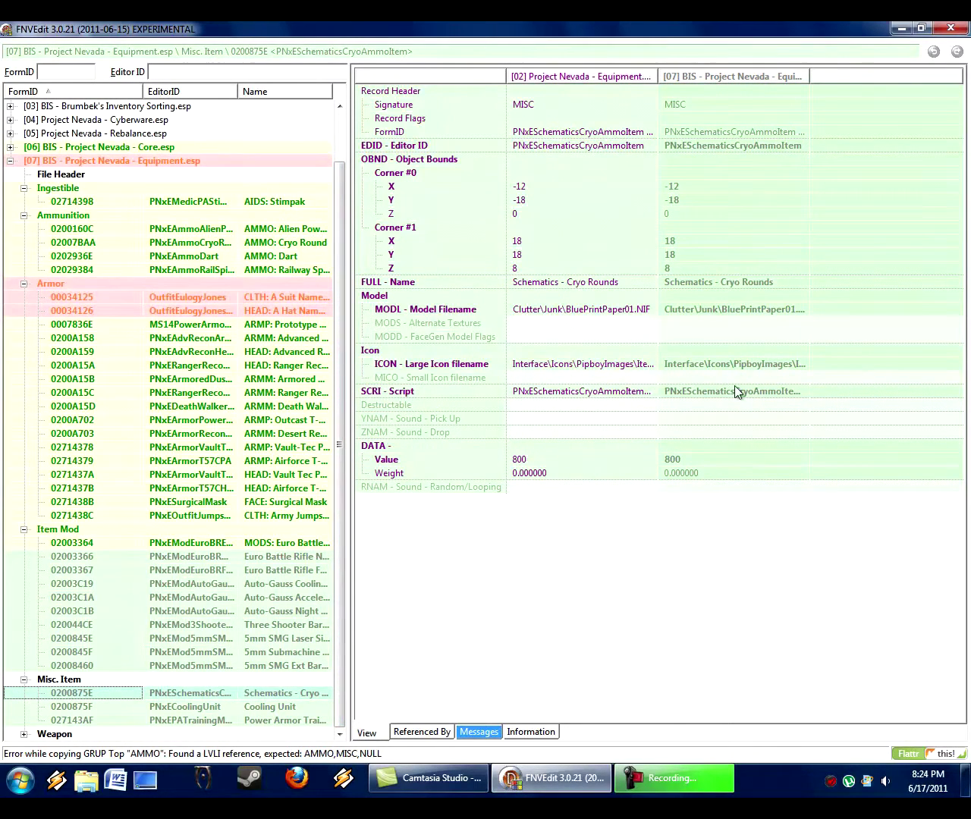
{"action": "right_click", "coordinate": [703, 275]}
{"action": "right_click", "coordinate": [677, 282]}
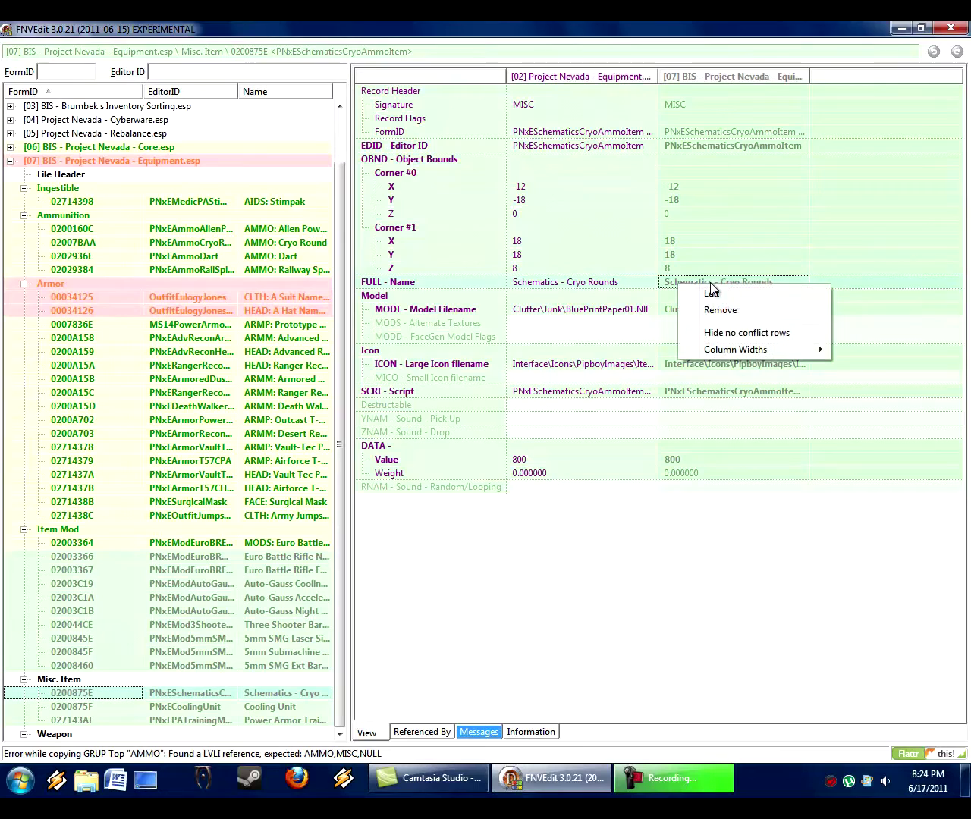
{"action": "left_click", "coordinate": [717, 290]}
{"action": "key", "text": "Home"}
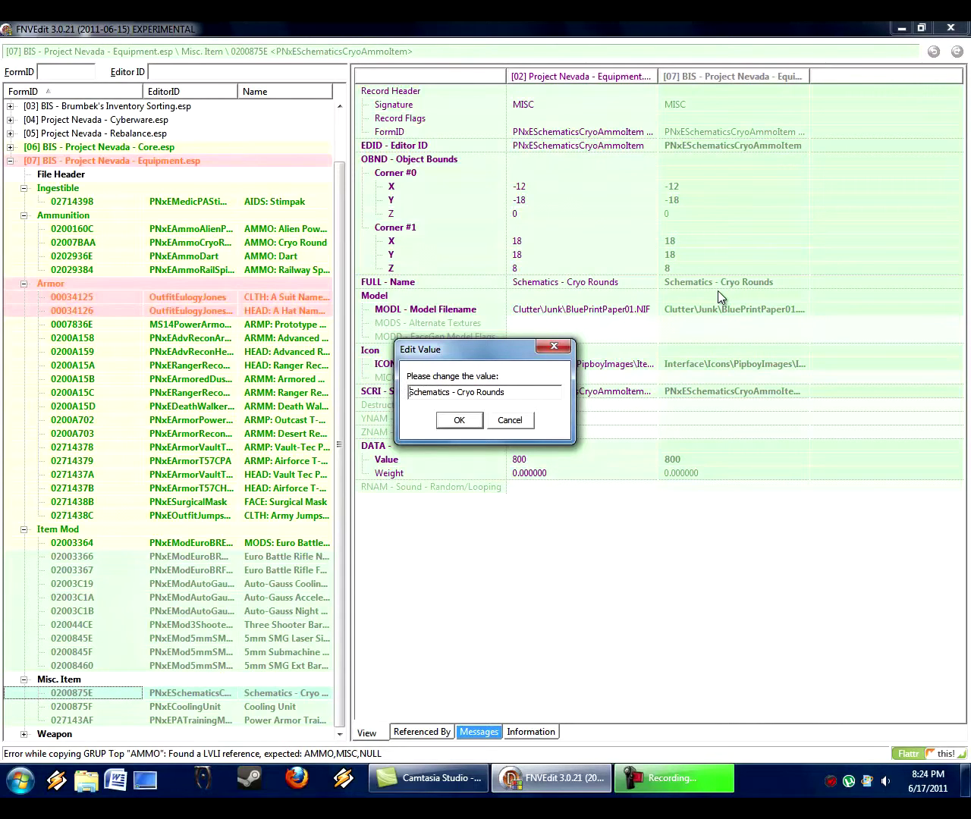
{"action": "type", "text": "ULTIL"}
{"action": "key", "text": "BackSpace"}
{"action": "key", "text": "BackSpace"}
{"action": "key", "text": "BackSpace"}
{"action": "key", "text": "BackSpace"}
{"action": "type", "text": "TIL:"}
{"action": "key", "text": "Return"}
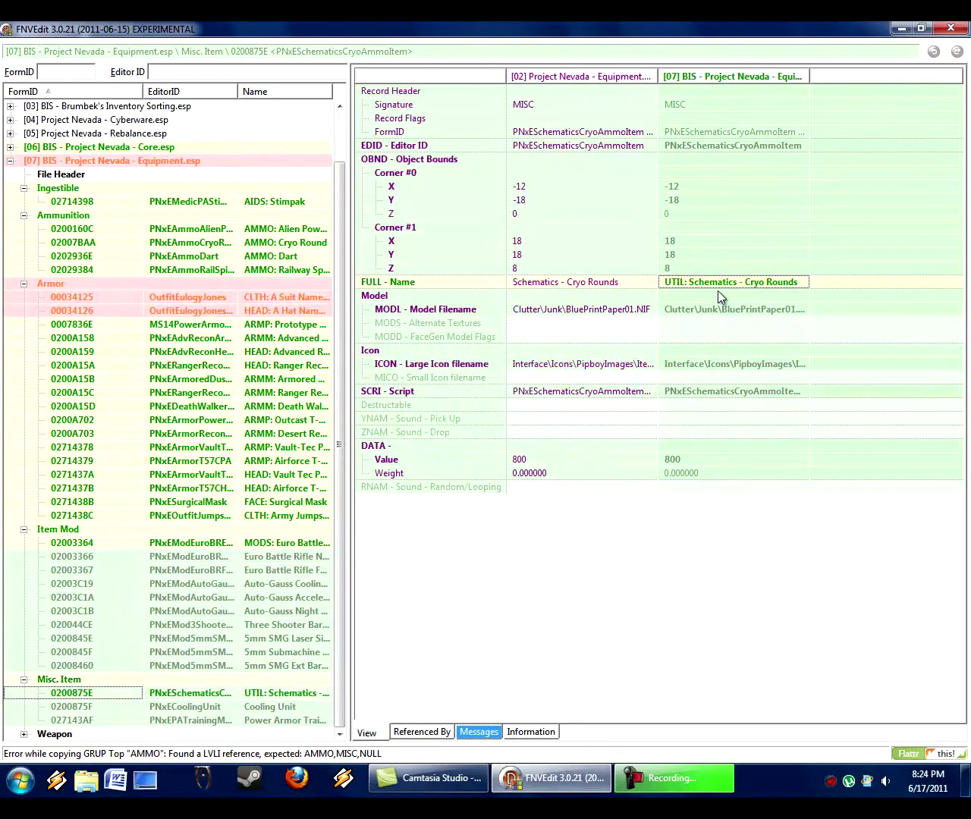
Step: Rename the Cooling Unit to "COMP: Cooling Unit" in the patch
{"action": "left_click", "coordinate": [210, 706]}
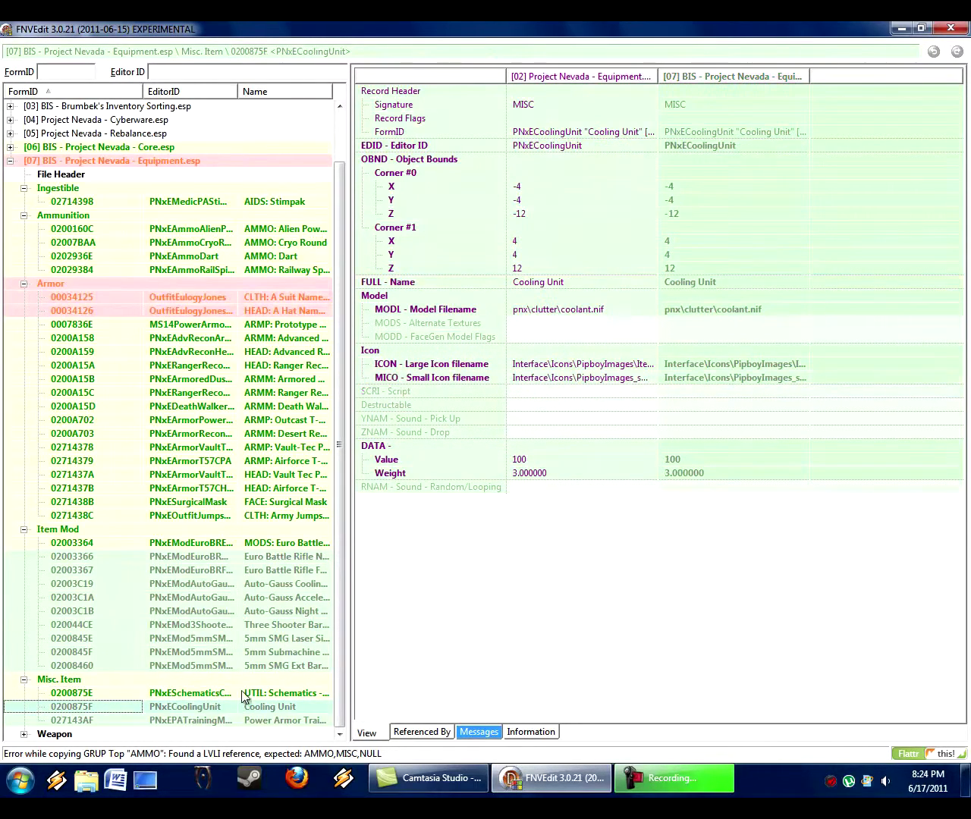
{"action": "right_click", "coordinate": [713, 284]}
{"action": "left_click", "coordinate": [727, 289]}
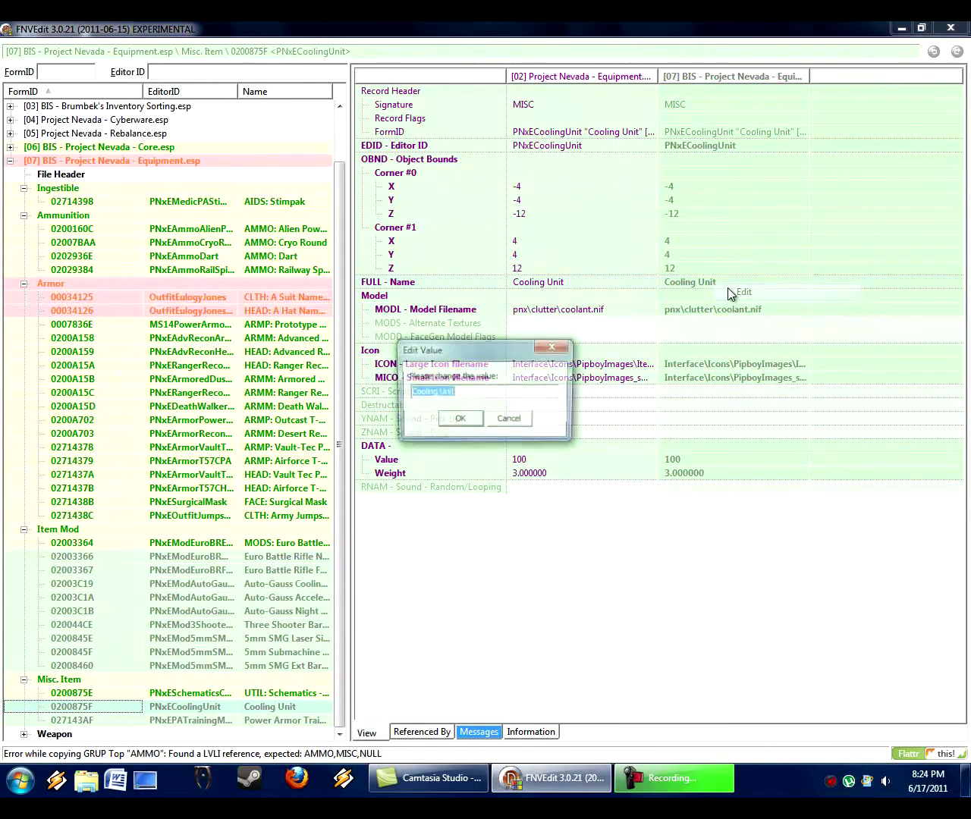
{"action": "key", "text": "Home"}
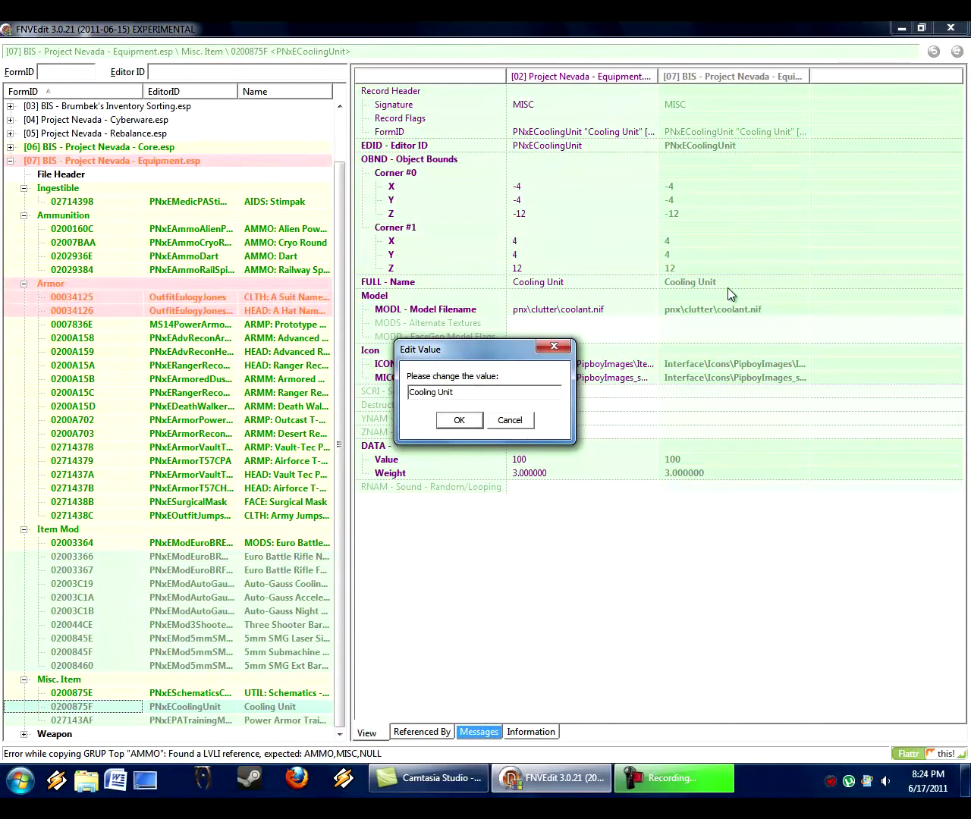
{"action": "type", "text": "COMP:"}
{"action": "key", "text": "Return"}
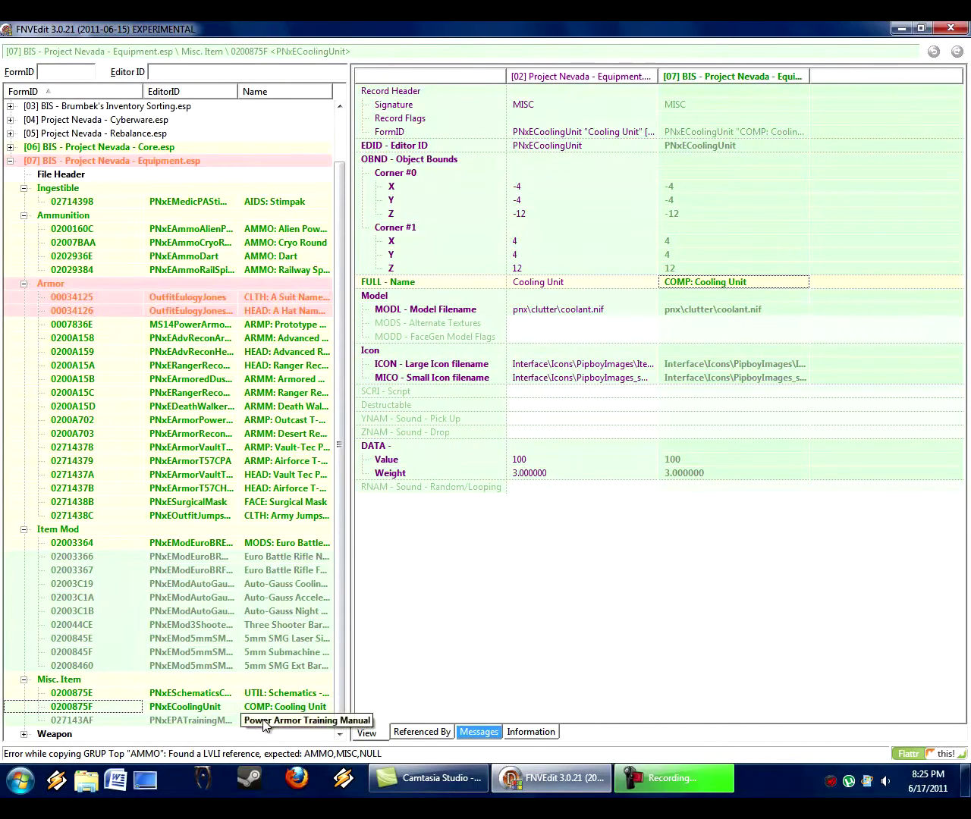
Step: Rename the Power Armor Training Manual to "UTIL: Power Armor Training Manual" in the patch
{"action": "left_click", "coordinate": [272, 720]}
{"action": "right_click", "coordinate": [718, 283]}
{"action": "left_click", "coordinate": [741, 293]}
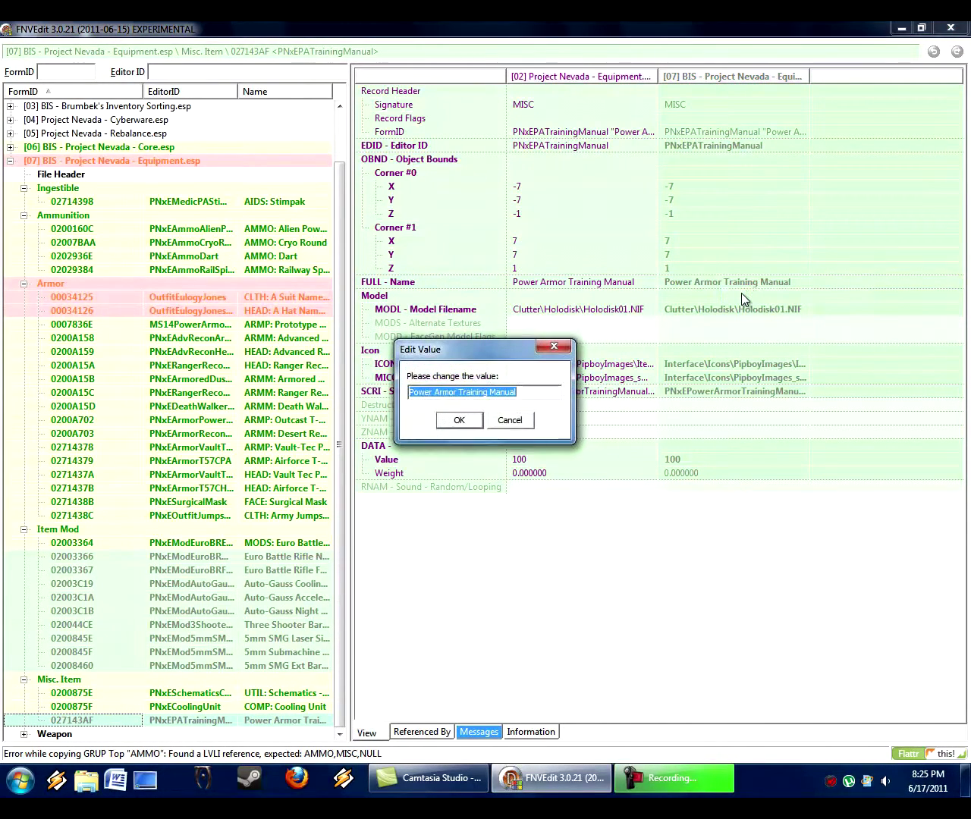
{"action": "key", "text": "Home"}
{"action": "type", "text": "UTIL:"}
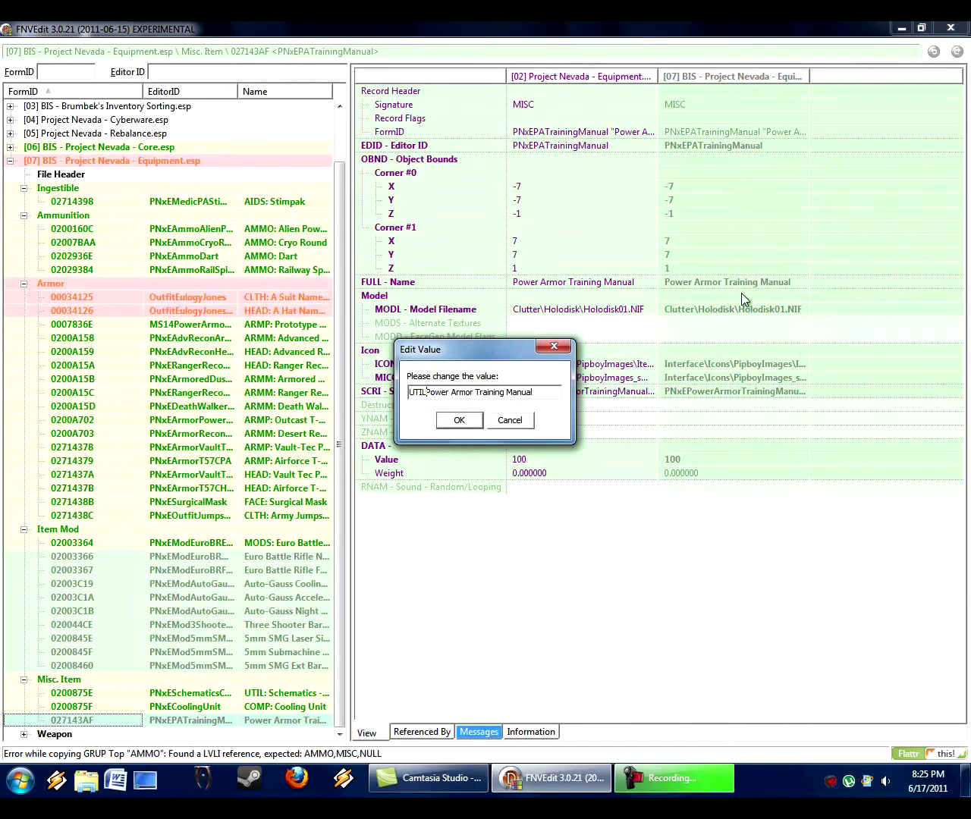
{"action": "key", "text": "Return"}
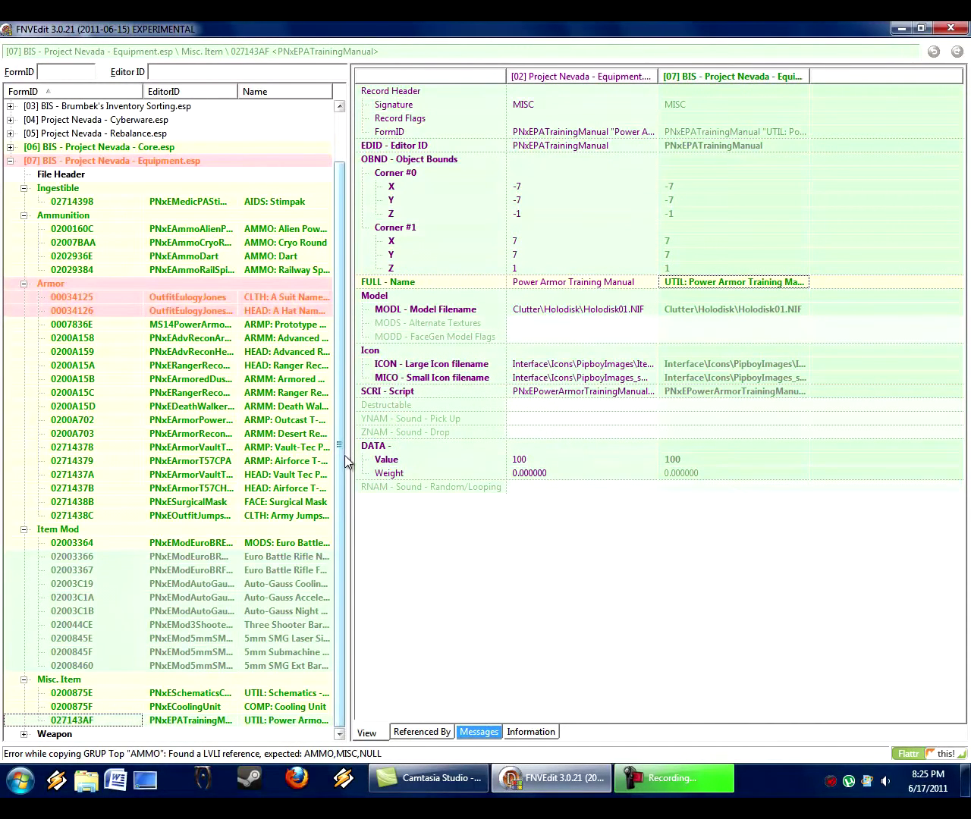
Step: Expand the patch's Weapon group and copy the name "WUNA: Deathclaw Gauntlet" from Brumbek's Inventory Sorting into the patch's Deathclaw Gauntlet record
{"action": "left_click", "coordinate": [24, 734]}
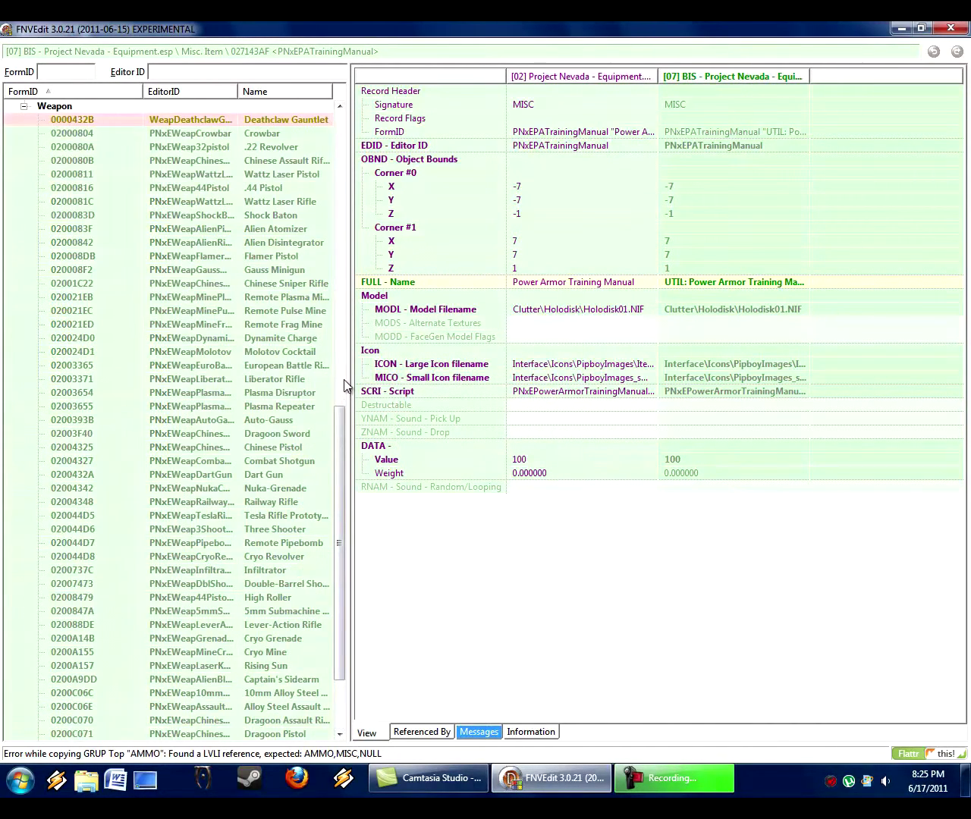
{"action": "left_click_drag", "start_coordinate": [338, 429], "coordinate": [357, 387]}
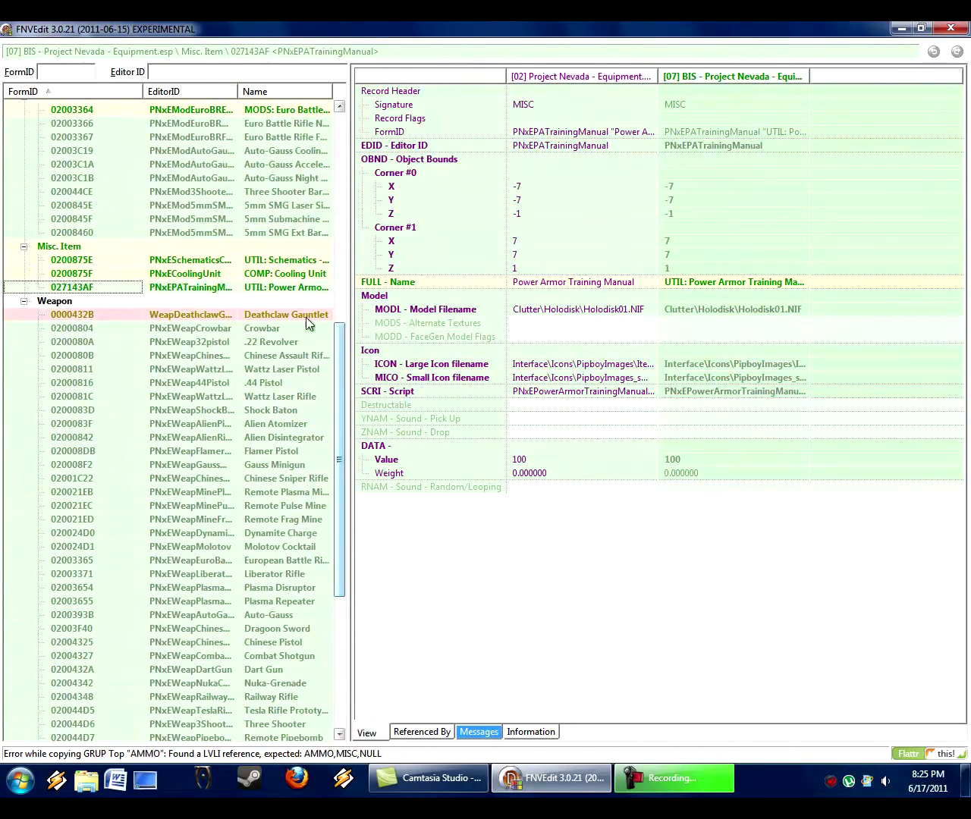
{"action": "left_click", "coordinate": [288, 315]}
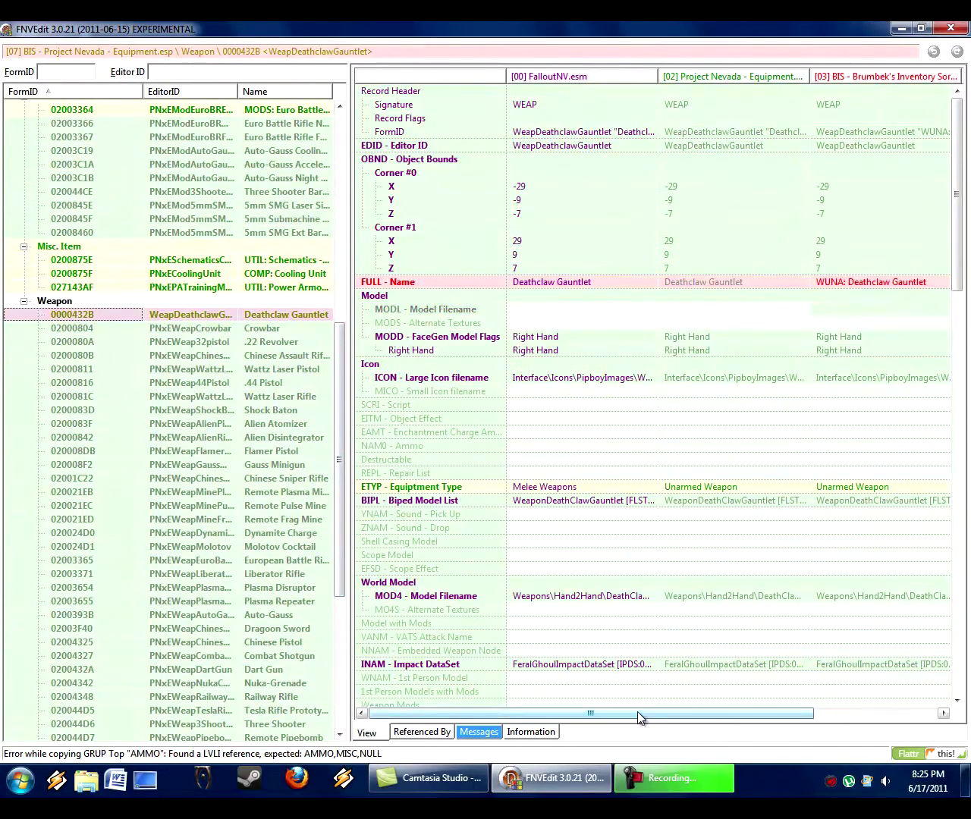
{"action": "left_click_drag", "start_coordinate": [637, 711], "coordinate": [761, 712]}
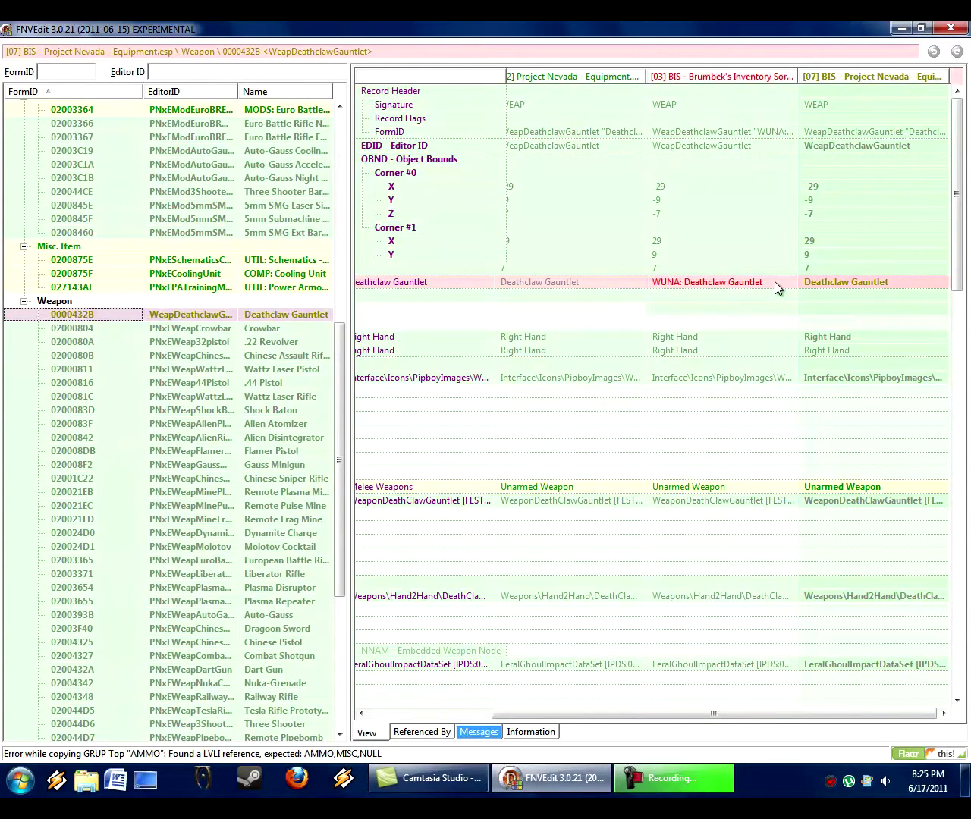
{"action": "left_click_drag", "start_coordinate": [774, 282], "coordinate": [845, 302]}
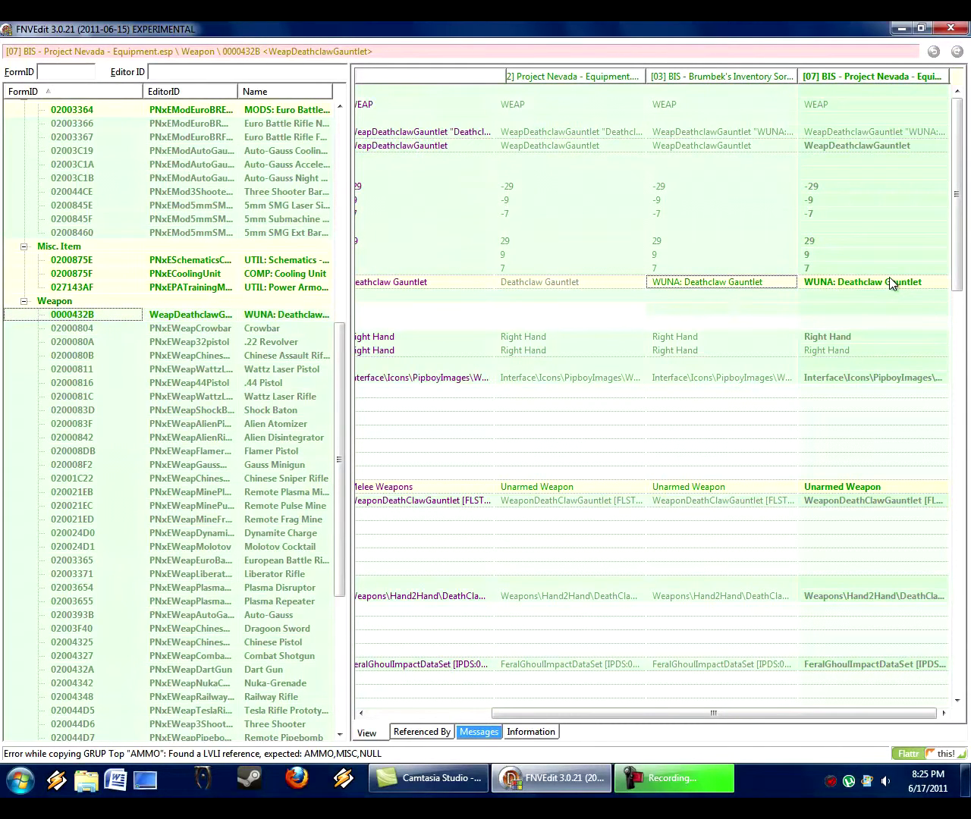
Step: Rename the Crowbar to "WMEL: Crowbar" in the patch's Weapon group
{"action": "left_click", "coordinate": [250, 329]}
{"action": "mouse_move", "coordinate": [343, 376]}
{"action": "left_mouse_down"}
{"action": "mouse_move", "coordinate": [333, 570]}
{"action": "mouse_move", "coordinate": [342, 368]}
{"action": "left_mouse_up"}
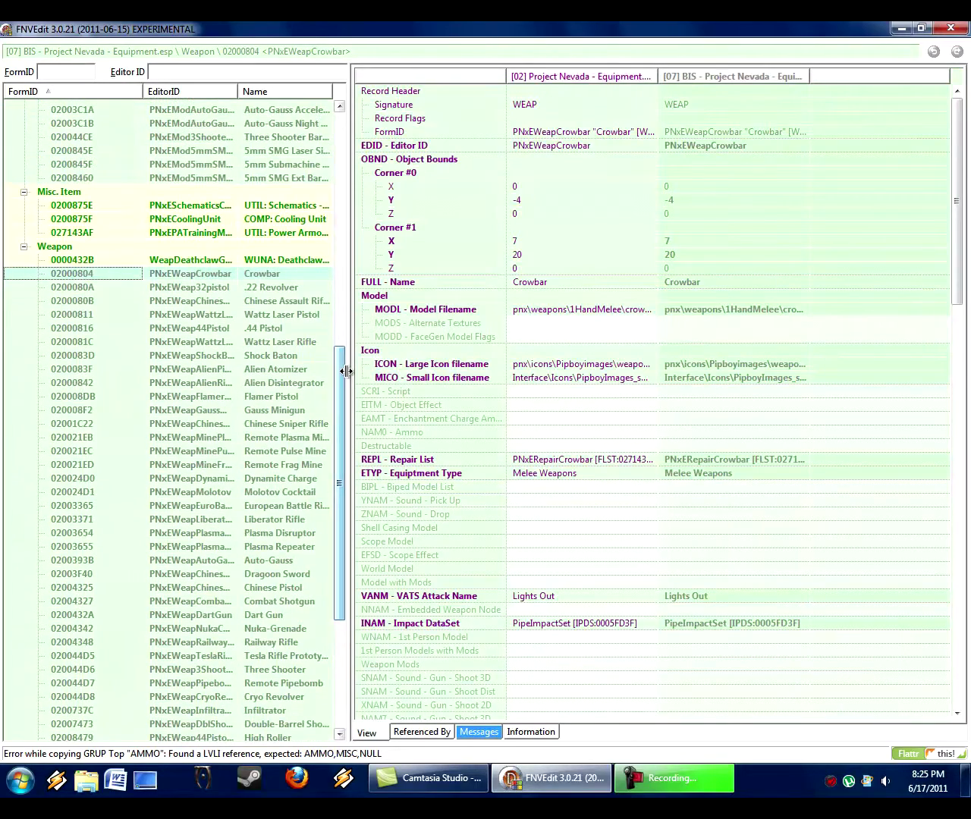
{"action": "right_click", "coordinate": [681, 284]}
{"action": "left_click", "coordinate": [719, 302]}
{"action": "key", "text": "Home"}
{"action": "type", "text": "WMEL:"}
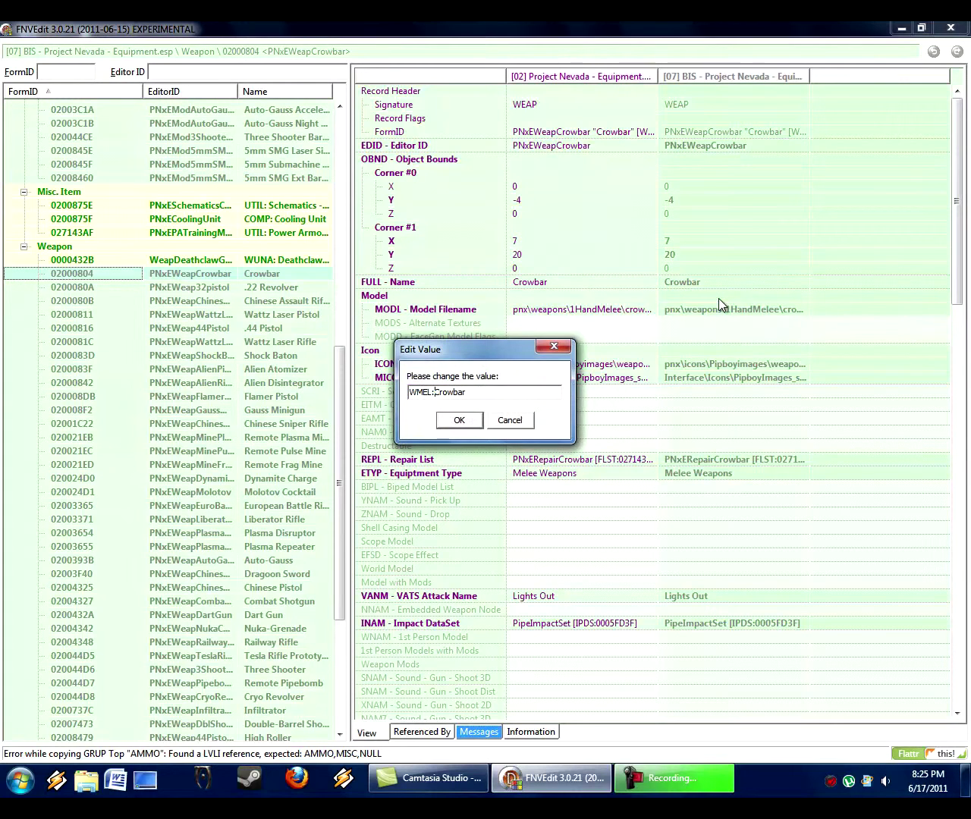
{"action": "key", "text": "Return"}
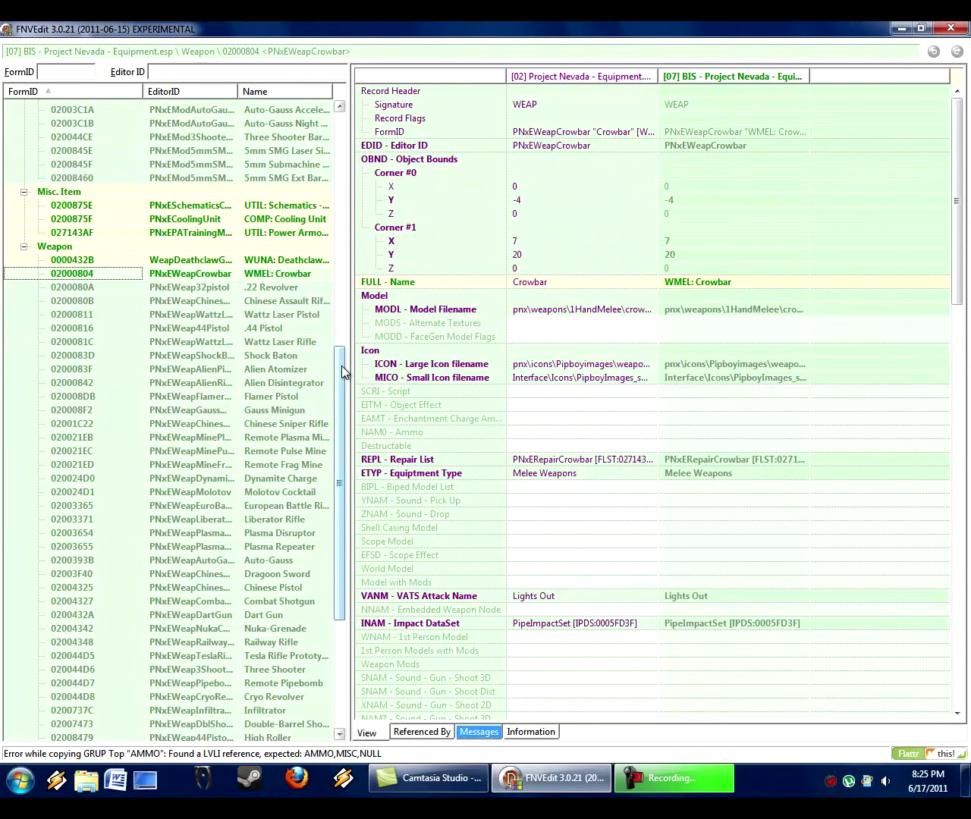
Step: Check the equipment types of the .22 Revolver, Chinese Assault Rifle and Wattz Laser Pistol
{"action": "left_click", "coordinate": [258, 289]}
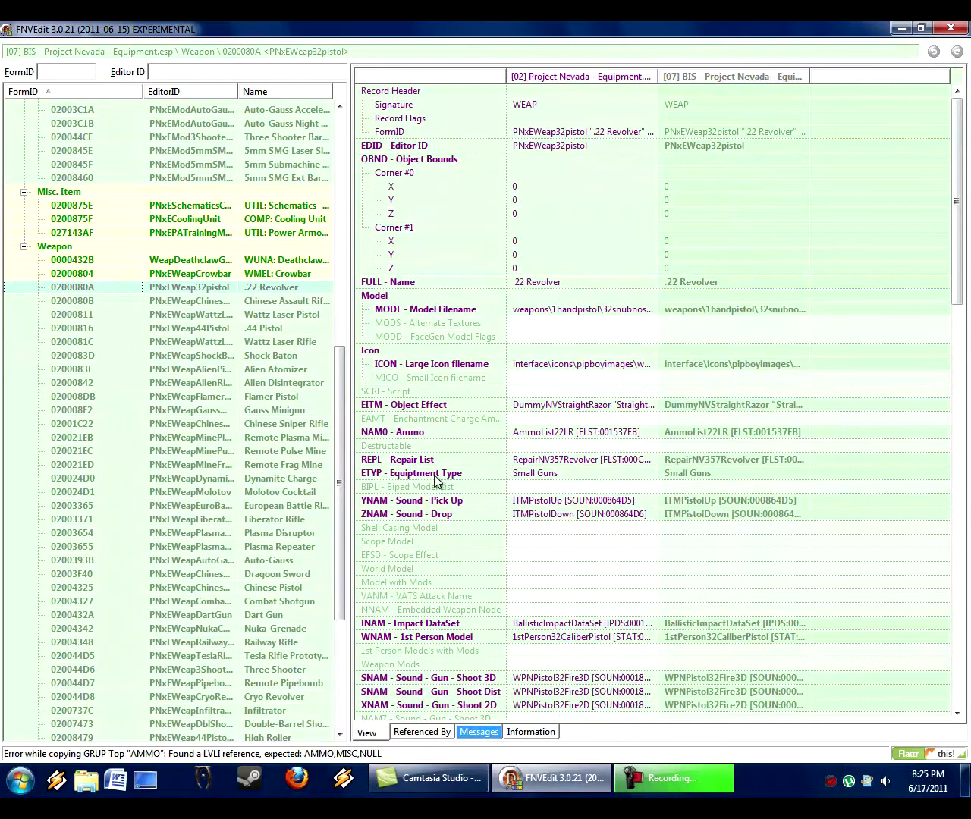
{"action": "left_click", "coordinate": [255, 303]}
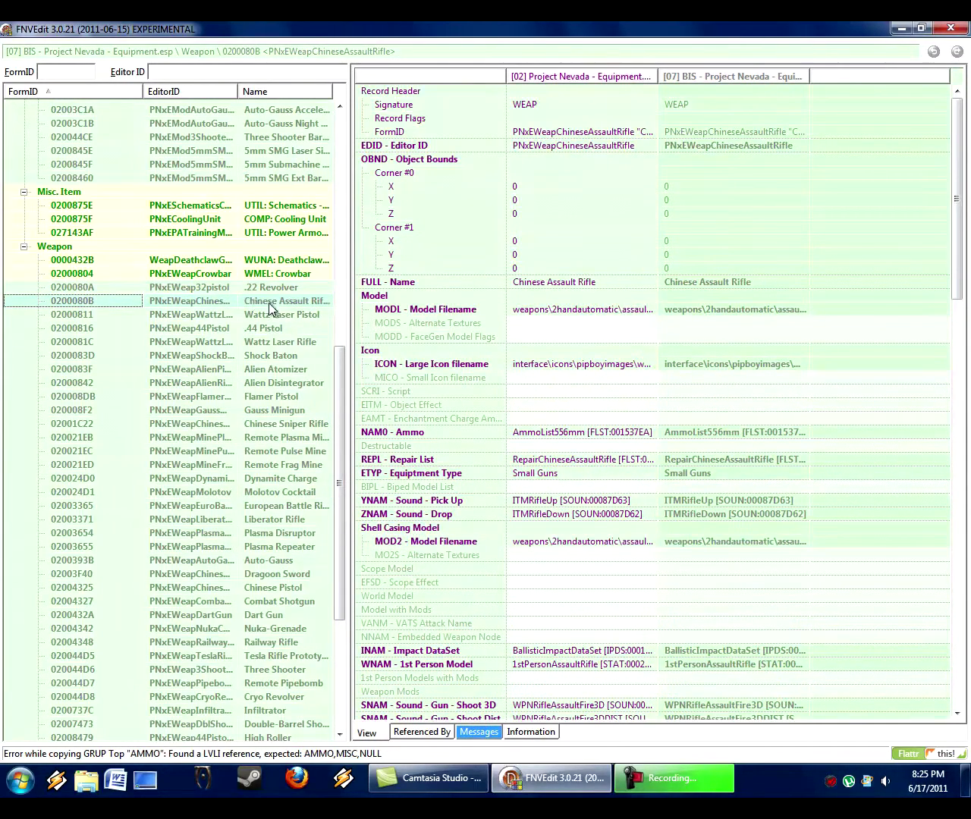
{"action": "left_click", "coordinate": [294, 316]}
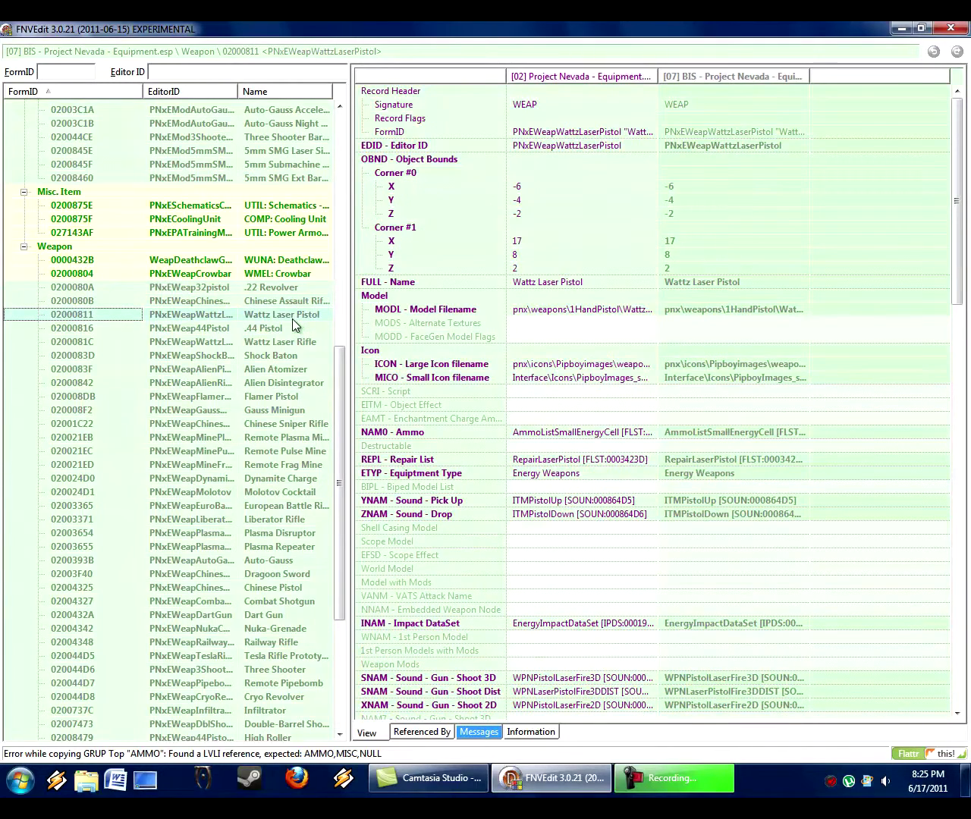
{"action": "left_click", "coordinate": [587, 474]}
Step: Rename the Wattz Laser Pistol to "WENR: Wattz Laser Pistol", saving the pending changes to BIS - Project Nevada - Equipment.esp along the way
{"action": "right_click", "coordinate": [689, 294]}
{"action": "left_click", "coordinate": [727, 297]}
{"action": "key", "text": "Return"}
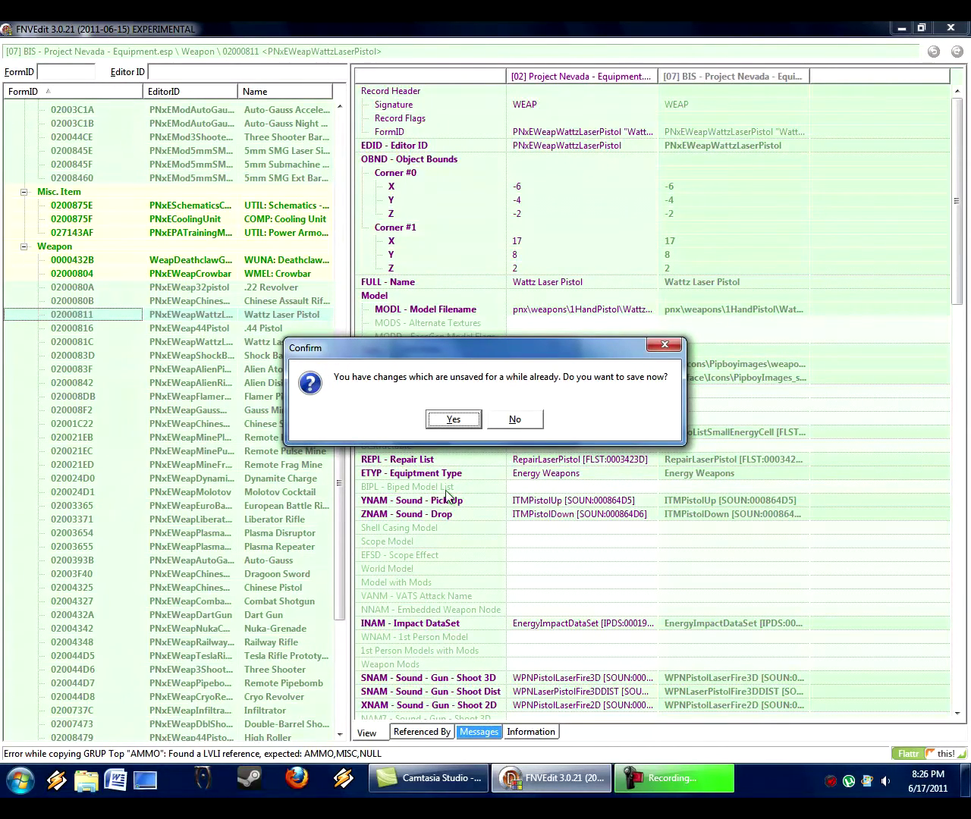
{"action": "left_click", "coordinate": [476, 422]}
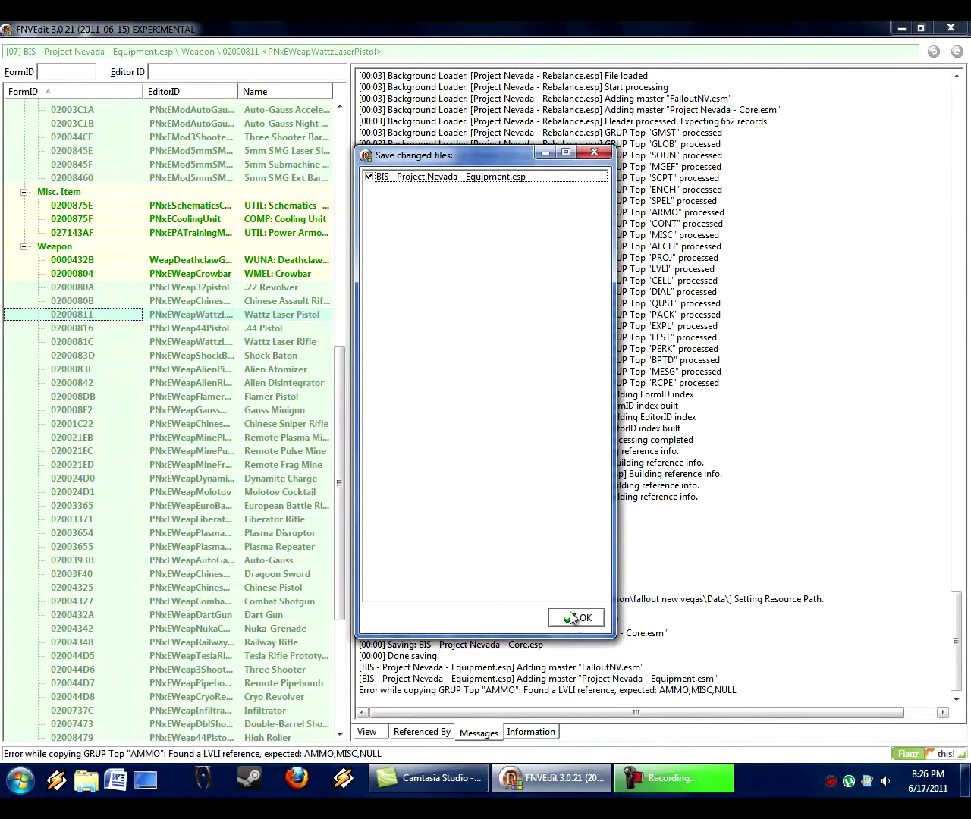
{"action": "left_click", "coordinate": [574, 617]}
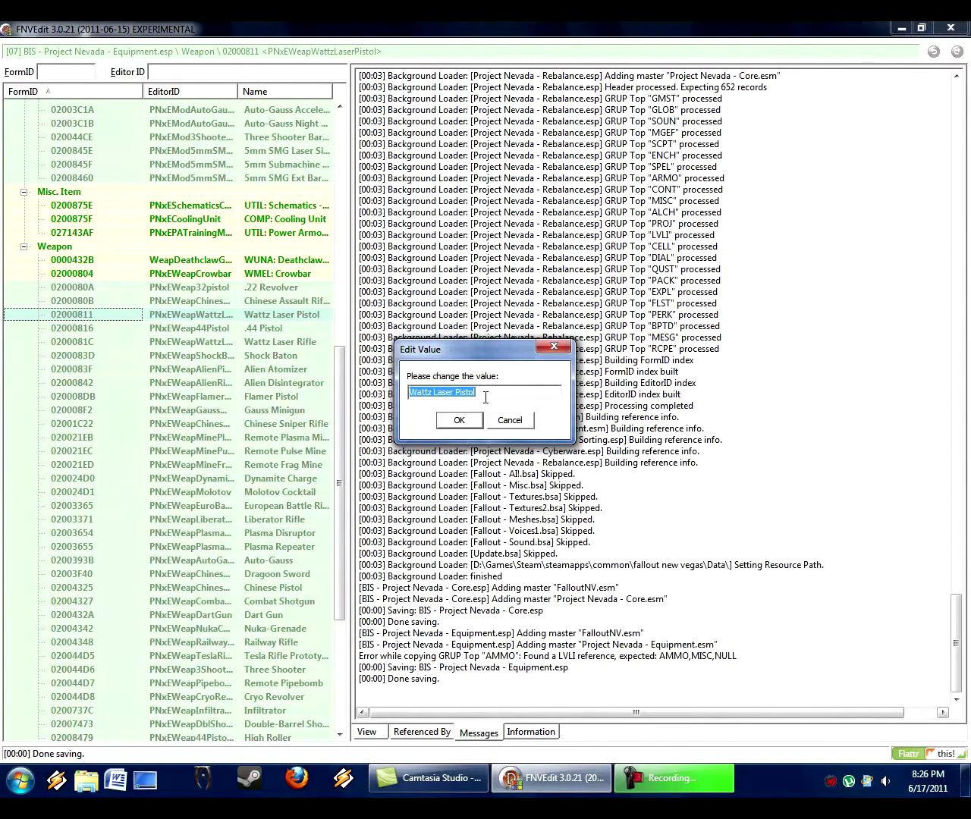
{"action": "key", "text": "Home"}
{"action": "type", "text": "WENR:"}
{"action": "key", "text": "Return"}
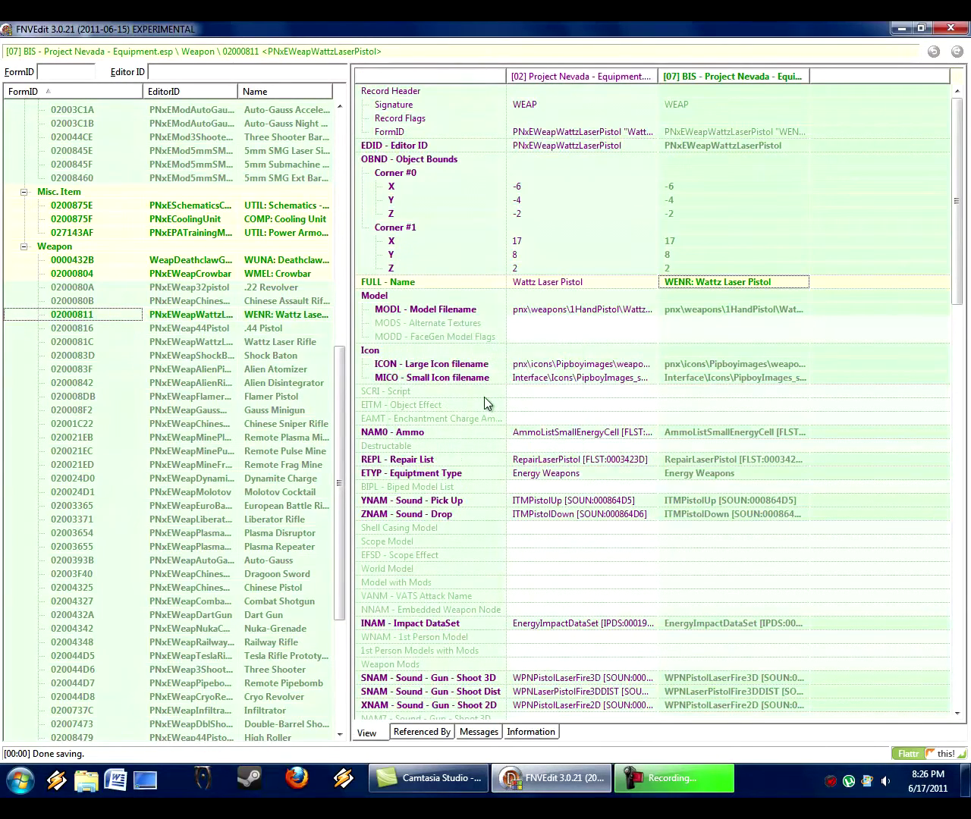
Step: Browse through the remaining records in the patch's Weapon group, down to the Alloy Steel Assault Rifle
{"action": "left_click_drag", "start_coordinate": [339, 385], "coordinate": [340, 523]}
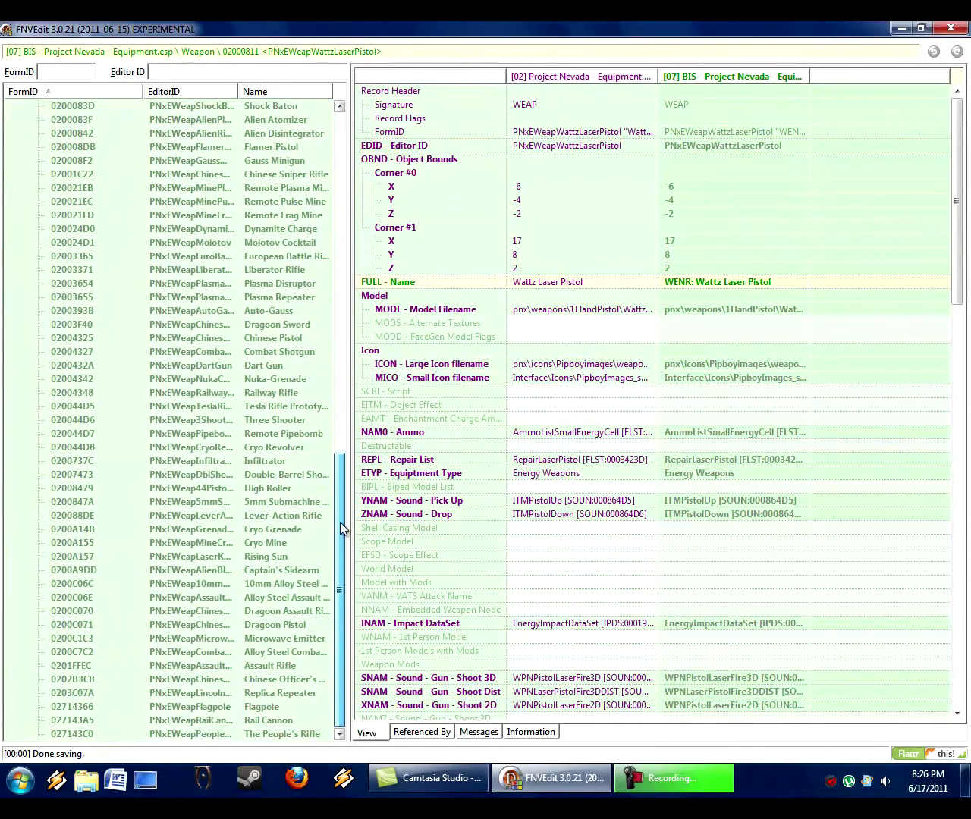
{"action": "key", "text": "Down"}
{"action": "key", "text": "Down"}
{"action": "key", "text": "Down"}
{"action": "key", "text": "Down"}
{"action": "key", "text": "Down"}
{"action": "key", "text": "Down"}
{"action": "key", "text": "Down"}
{"action": "key", "text": "Down"}
{"action": "key", "text": "Down"}
{"action": "key", "text": "Down"}
{"action": "key", "text": "Down"}
{"action": "key", "text": "Down"}
{"action": "key", "text": "Down"}
{"action": "key", "text": "Down"}
{"action": "key", "text": "Down"}
{"action": "key", "text": "Down"}
{"action": "key", "text": "Down"}
{"action": "key", "text": "Down"}
{"action": "key", "text": "Down"}
{"action": "key", "text": "Down"}
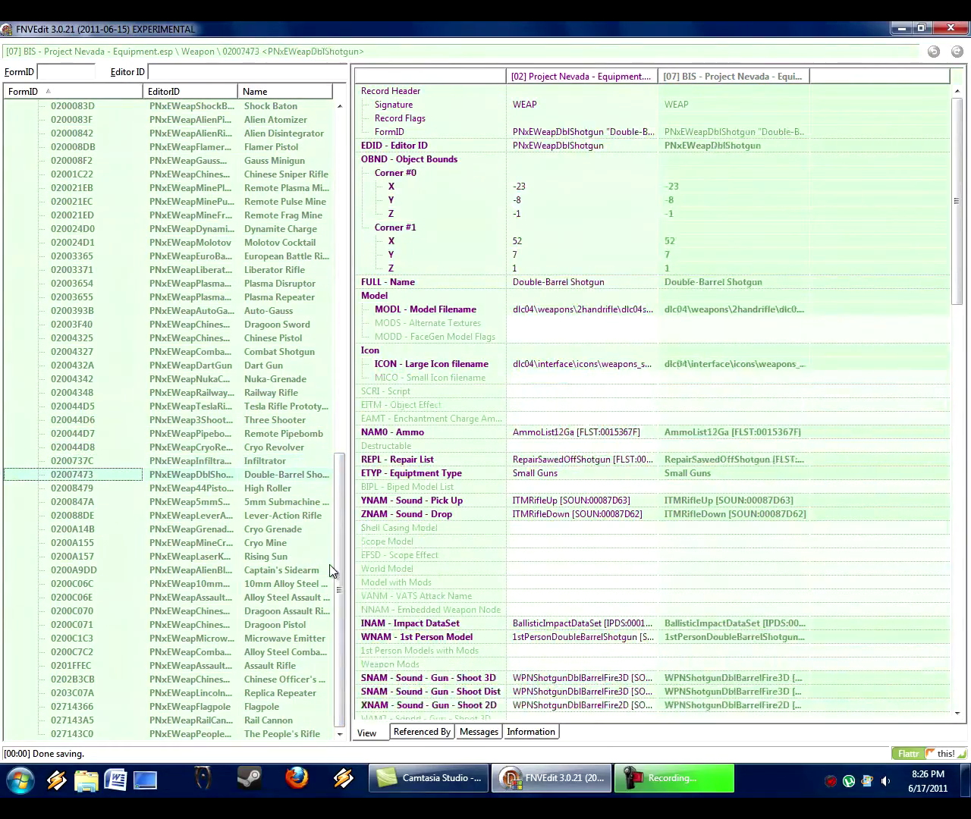
{"action": "key", "text": "Down"}
{"action": "key", "text": "Down"}
{"action": "key", "text": "Down"}
{"action": "key", "text": "Down"}
{"action": "key", "text": "Down"}
{"action": "key", "text": "Down"}
Step: Collapse BIS - Project Nevada - Equipment.esp in the plugin tree
{"action": "left_click_drag", "start_coordinate": [334, 555], "coordinate": [321, 174]}
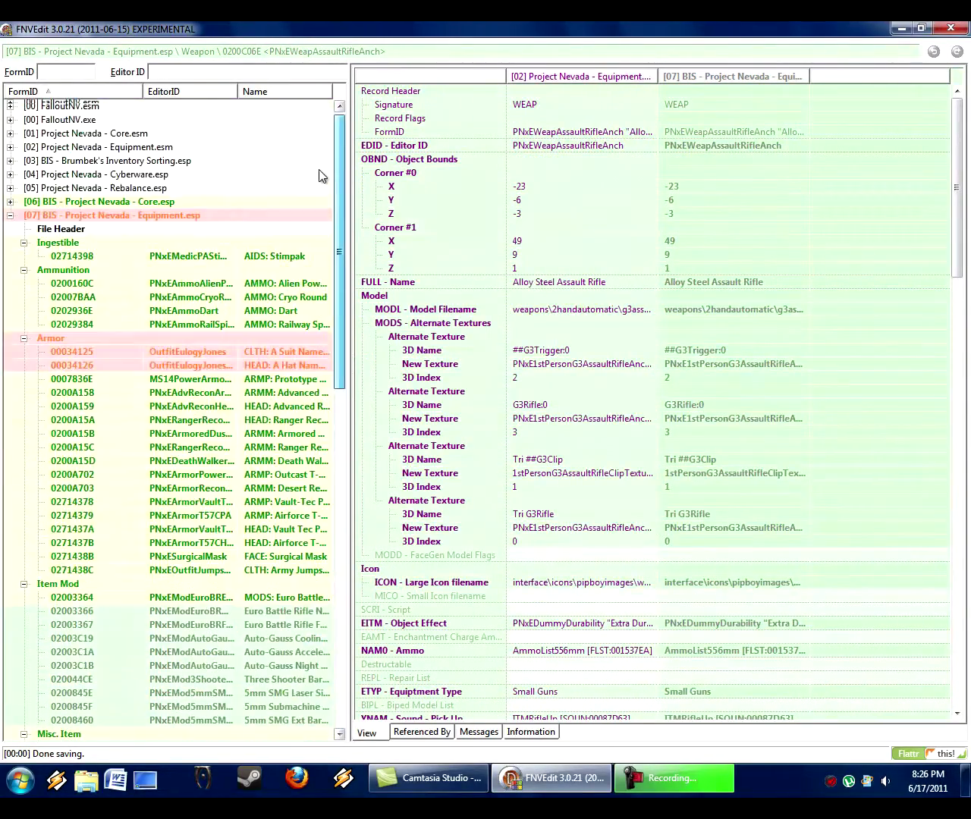
{"action": "left_click", "coordinate": [79, 219]}
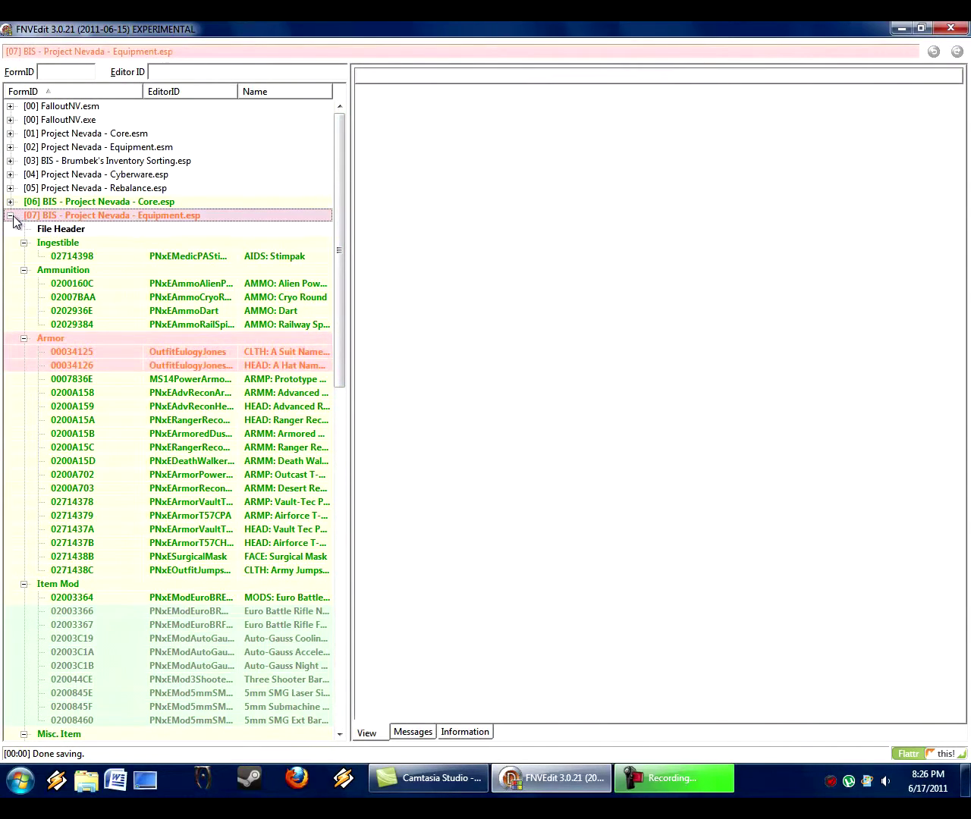
{"action": "left_click", "coordinate": [12, 216]}
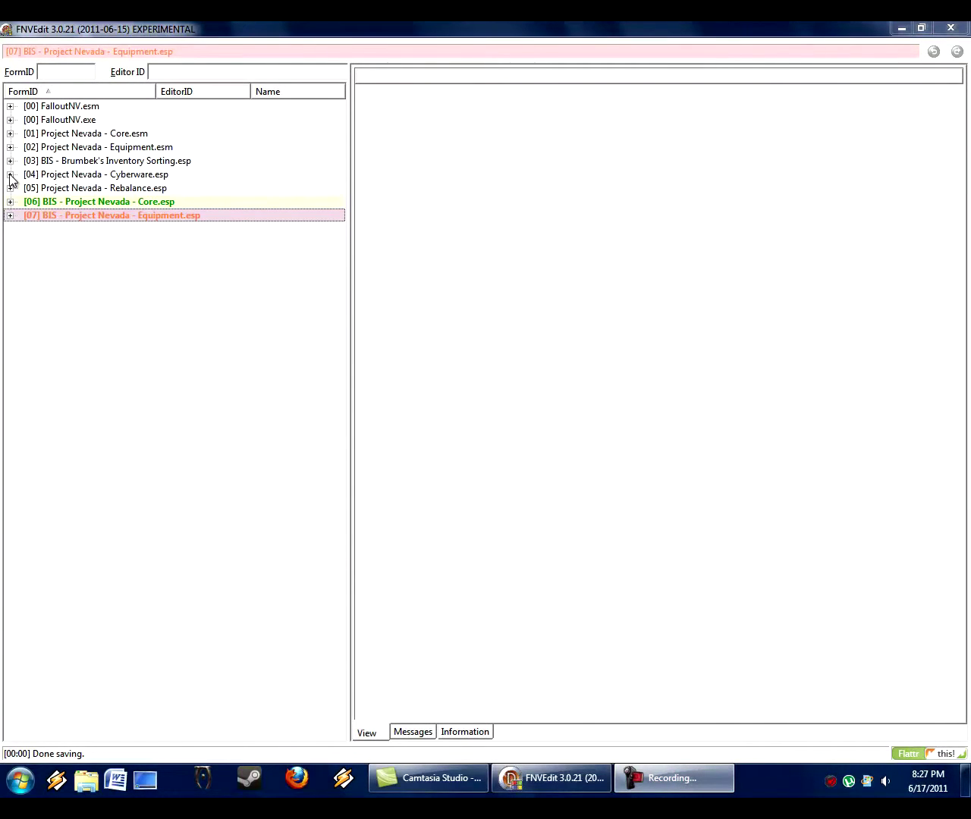
Step: Expand Project Nevada - Cyberware.esp and look over its record groups, focusing on Armor and Misc. Item
{"action": "left_click", "coordinate": [78, 177]}
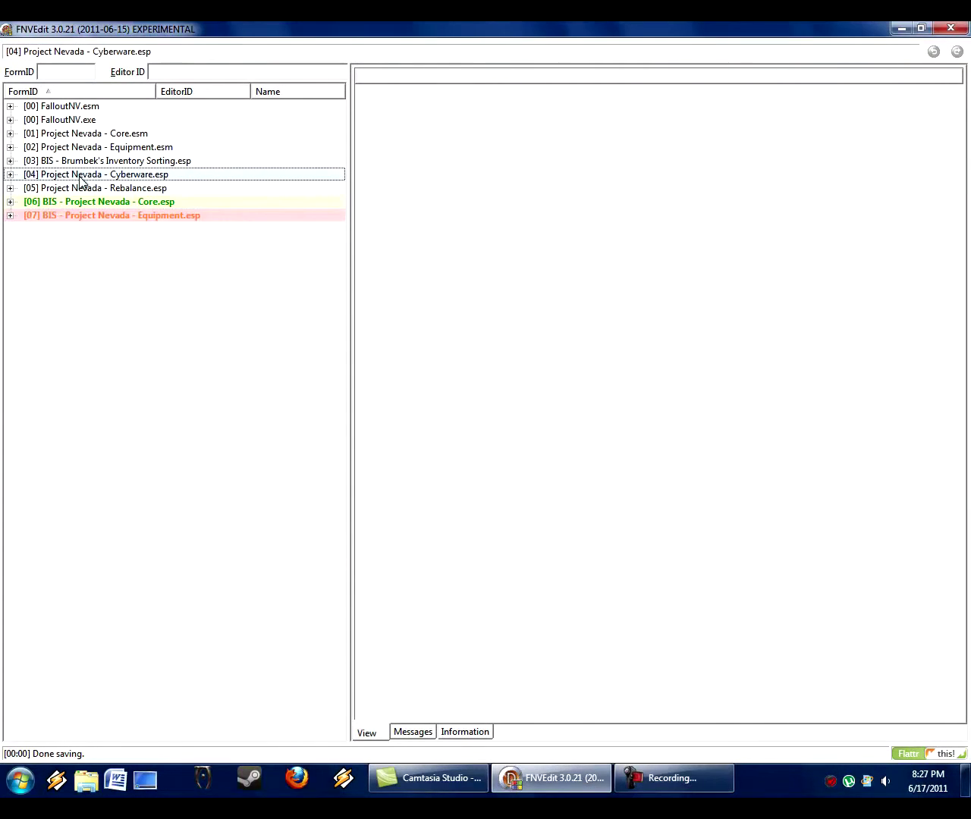
{"action": "left_click", "coordinate": [108, 189]}
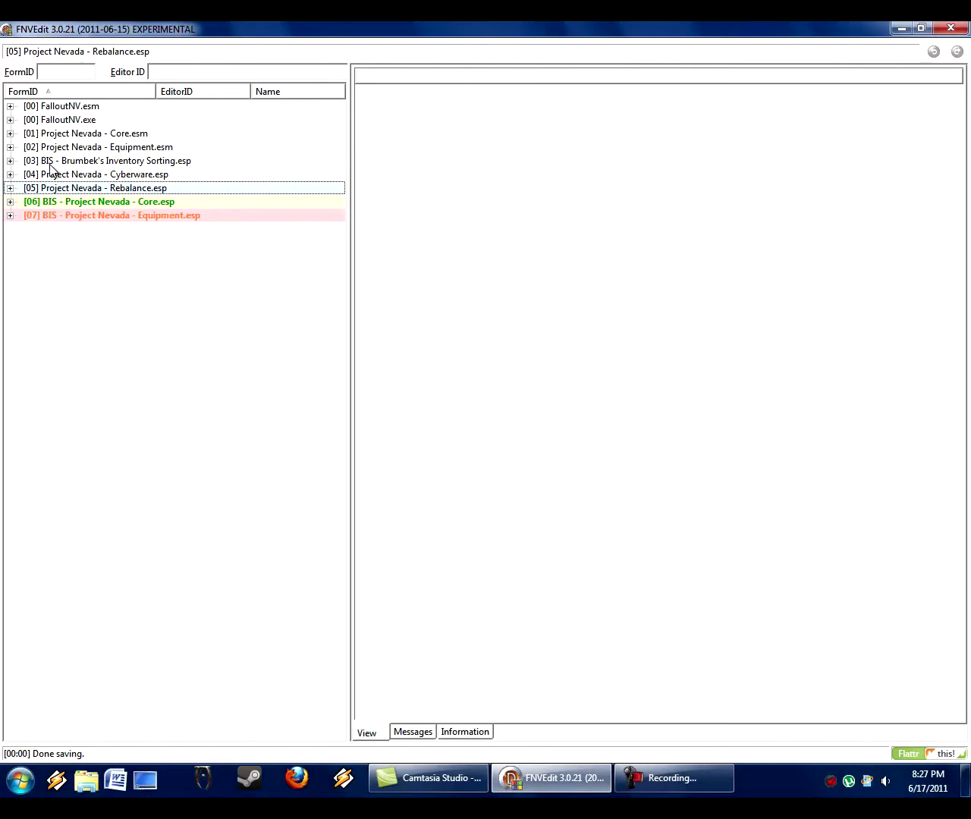
{"action": "left_click", "coordinate": [69, 178]}
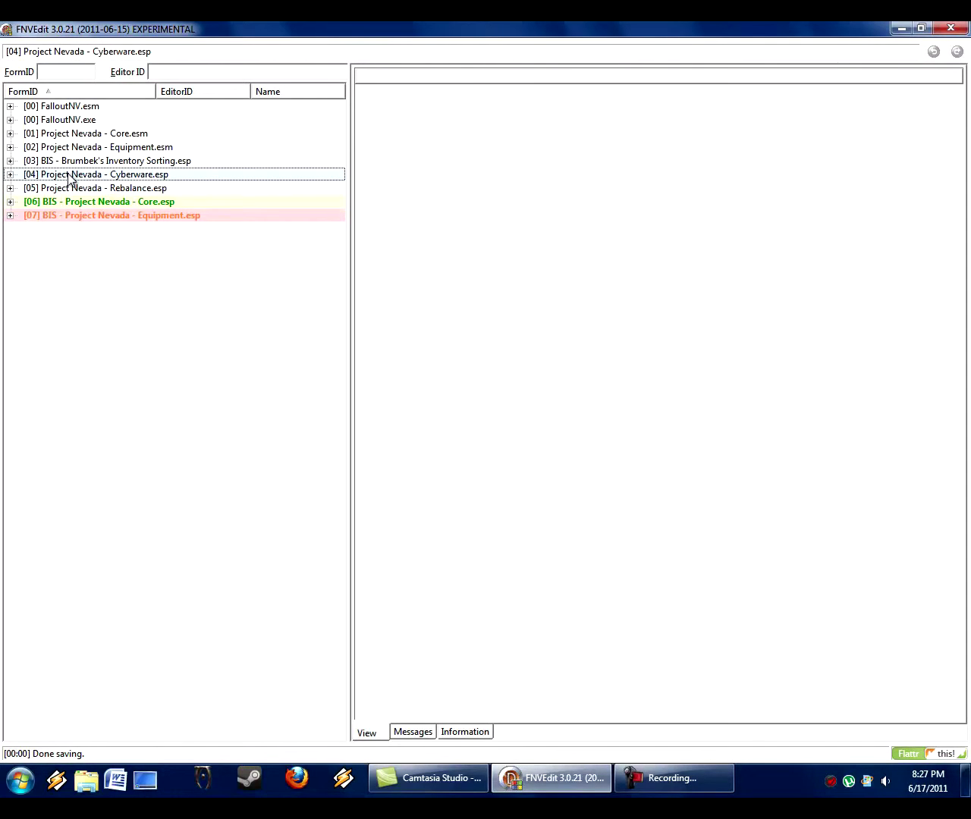
{"action": "left_click", "coordinate": [10, 174]}
{"action": "left_click", "coordinate": [50, 201]}
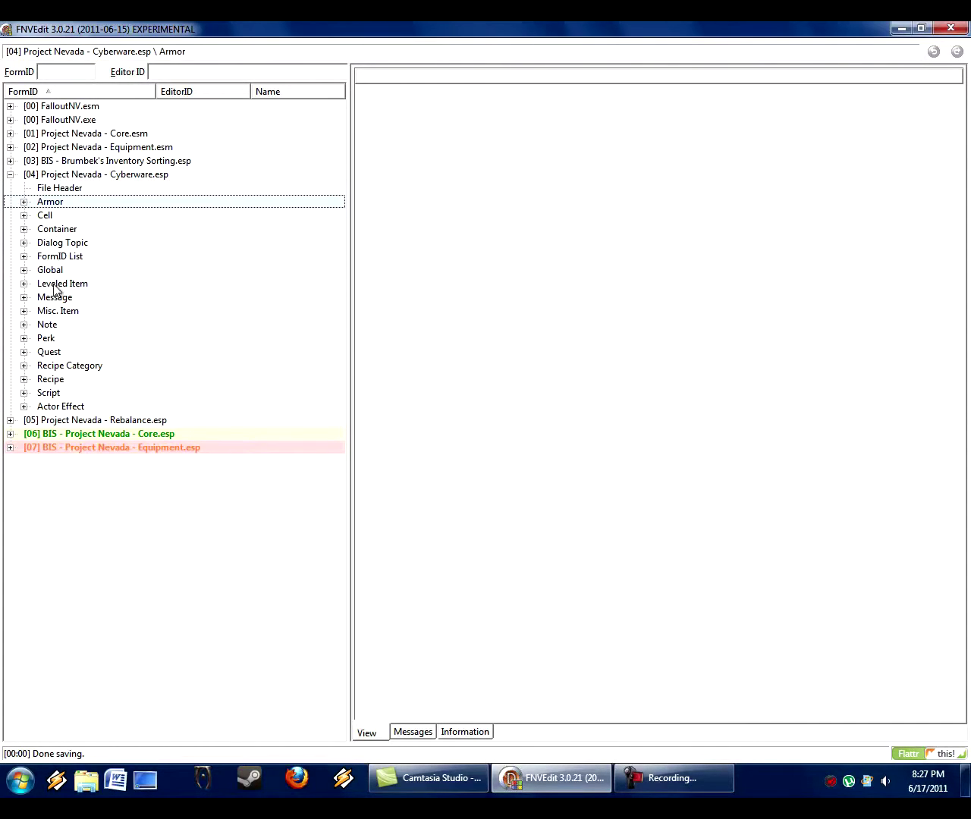
{"action": "left_click", "coordinate": [59, 312]}
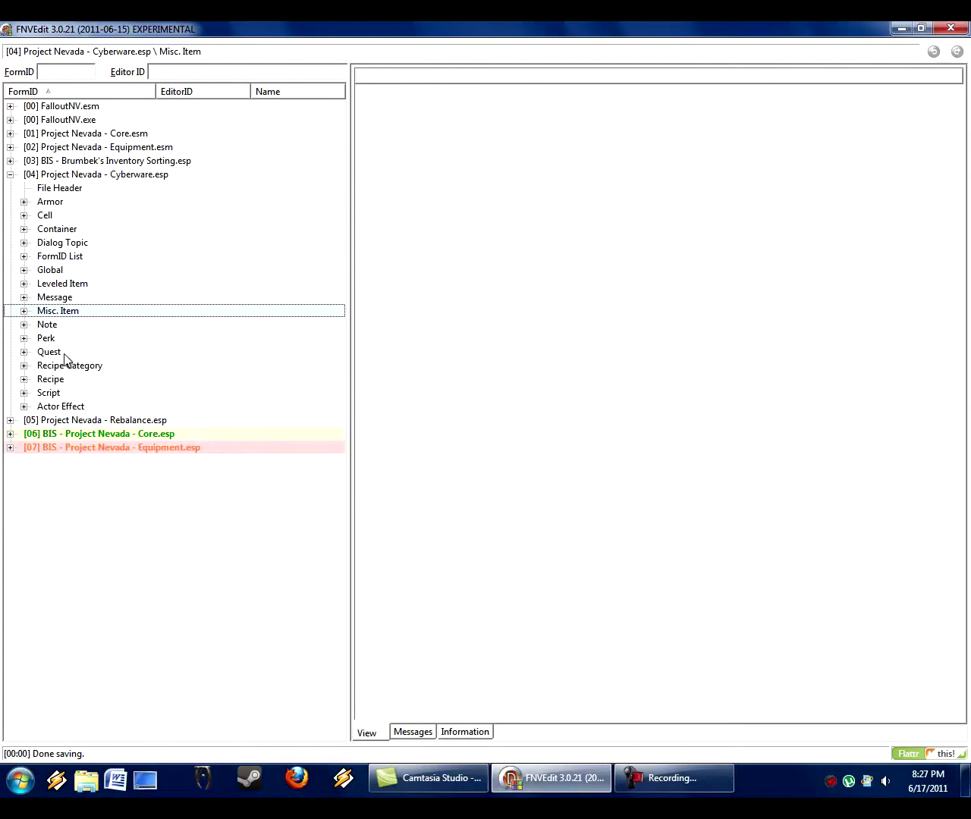
Step: Expand Cyberware's Armor group and inspect the name and general flags of the PNxYAdrenalineDeathToken record
{"action": "left_click", "coordinate": [24, 202]}
{"action": "left_click", "coordinate": [94, 216]}
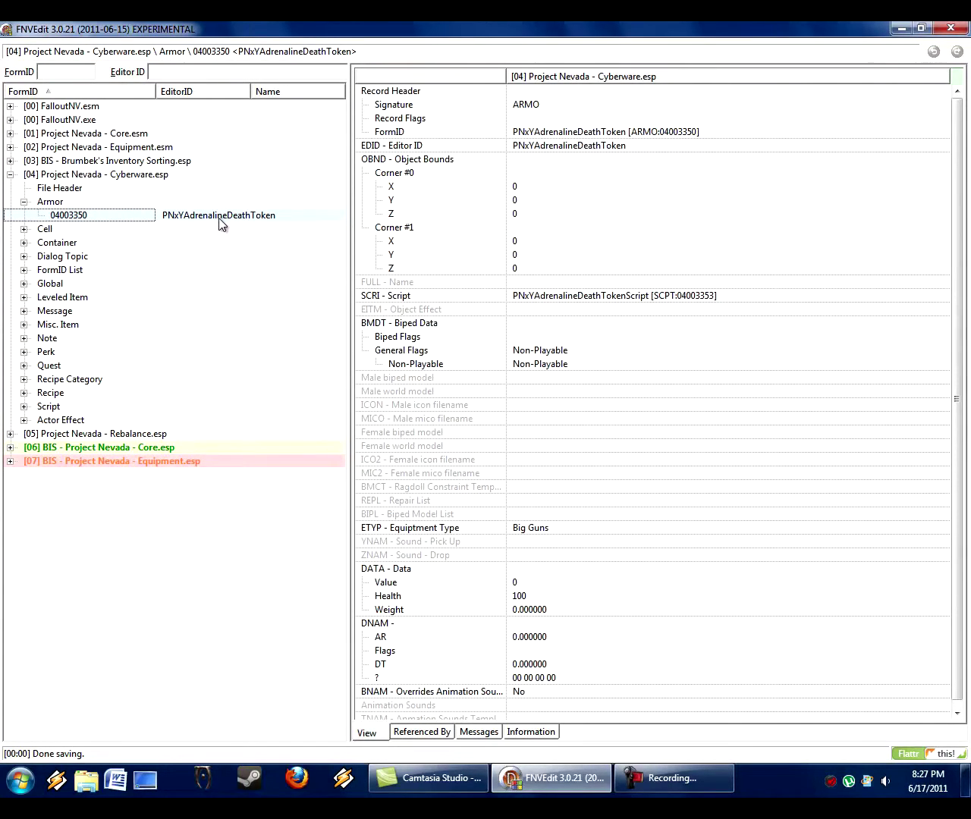
{"action": "left_click", "coordinate": [493, 286]}
{"action": "left_click", "coordinate": [530, 284]}
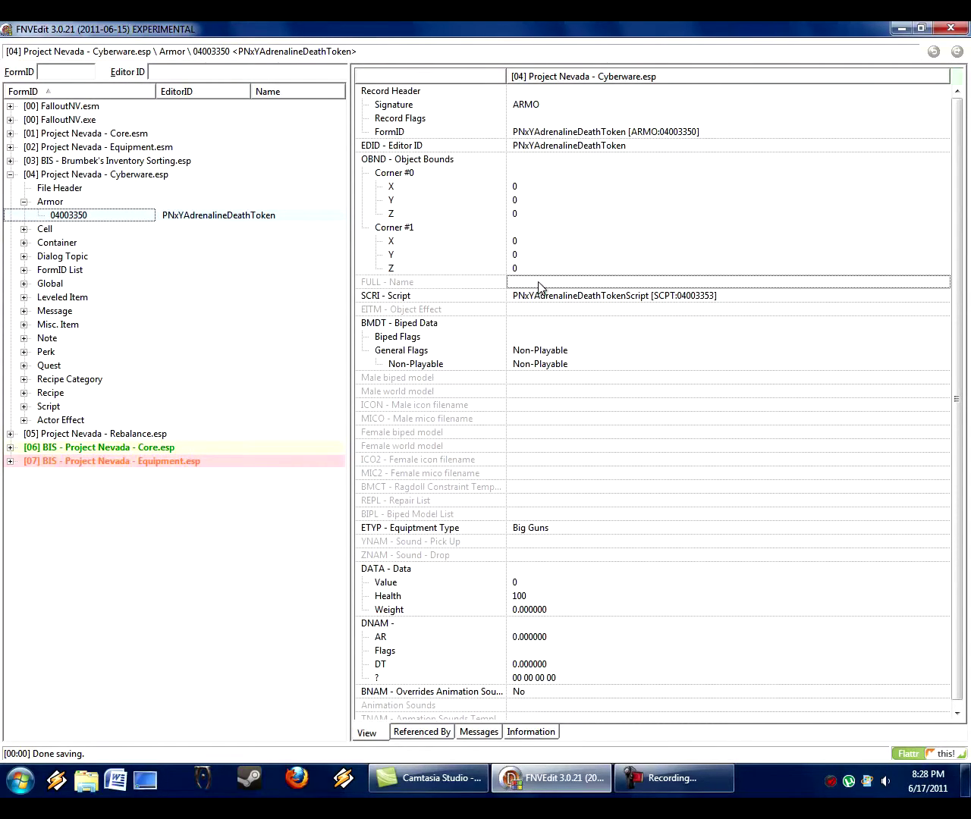
{"action": "left_click", "coordinate": [539, 351]}
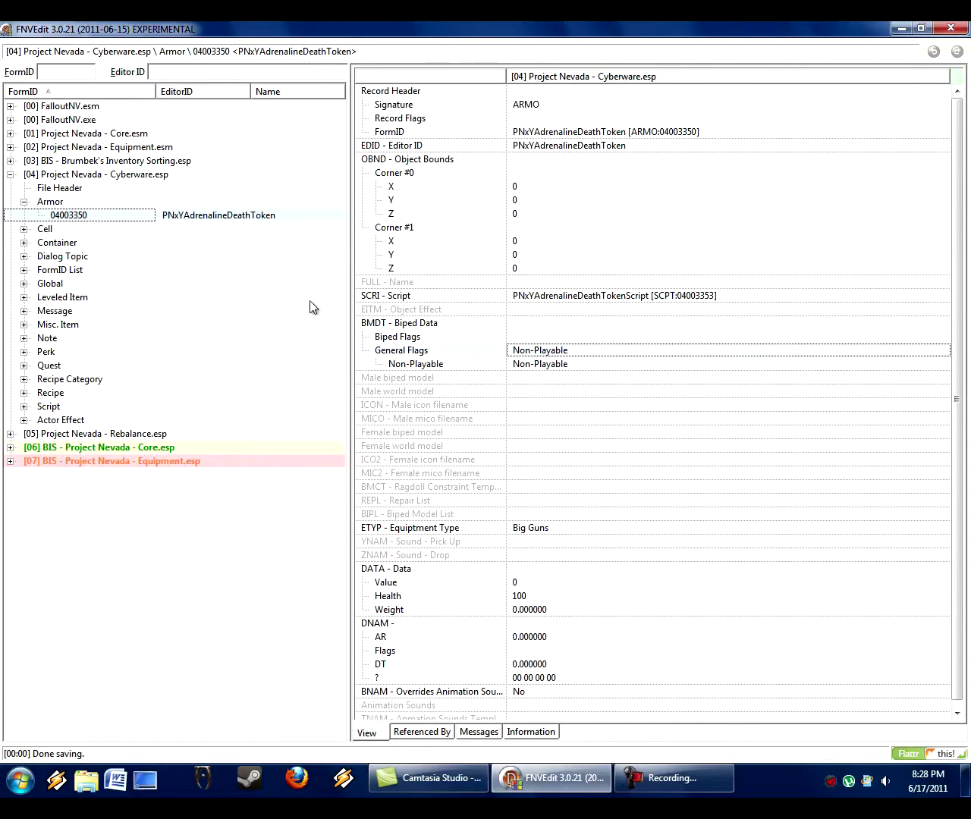
Step: Collapse Cyberware's Armor group and expand its Misc. Item group to show the implant records
{"action": "left_click", "coordinate": [24, 203]}
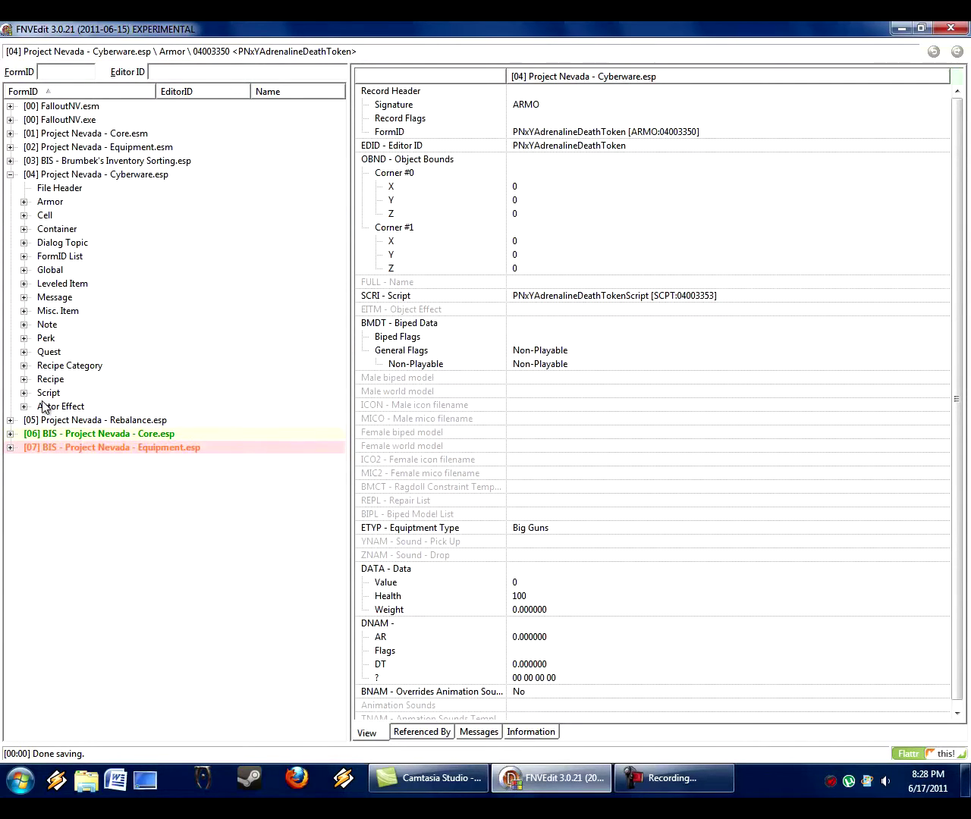
{"action": "left_click", "coordinate": [54, 316]}
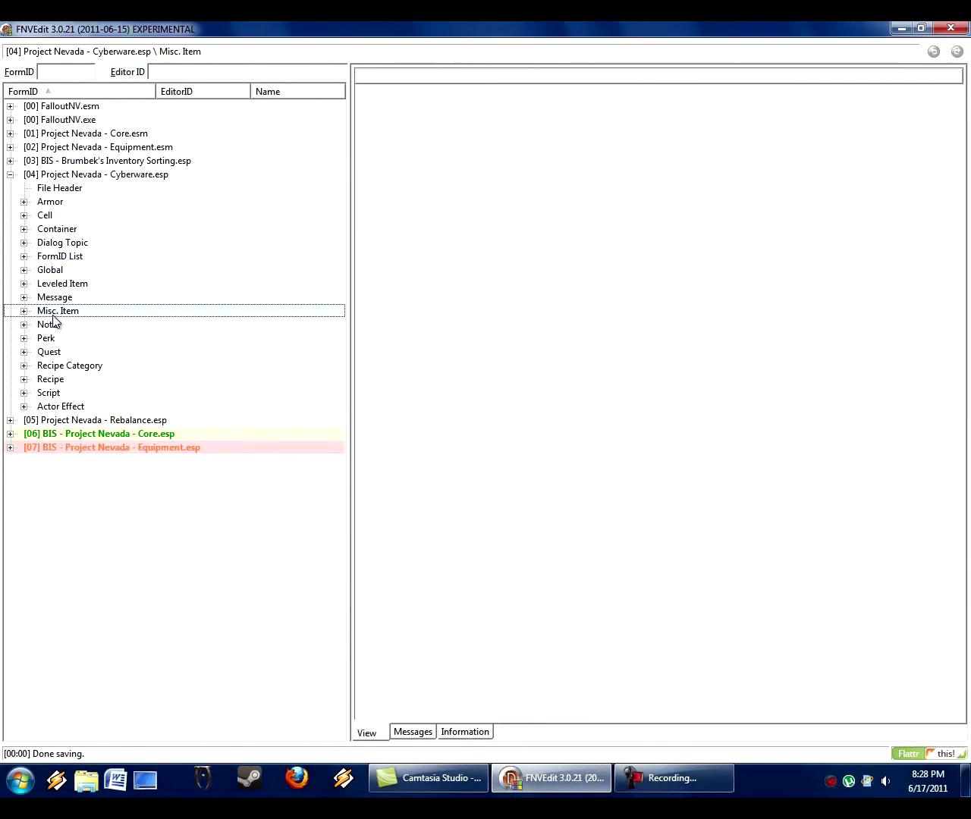
{"action": "left_click", "coordinate": [25, 311]}
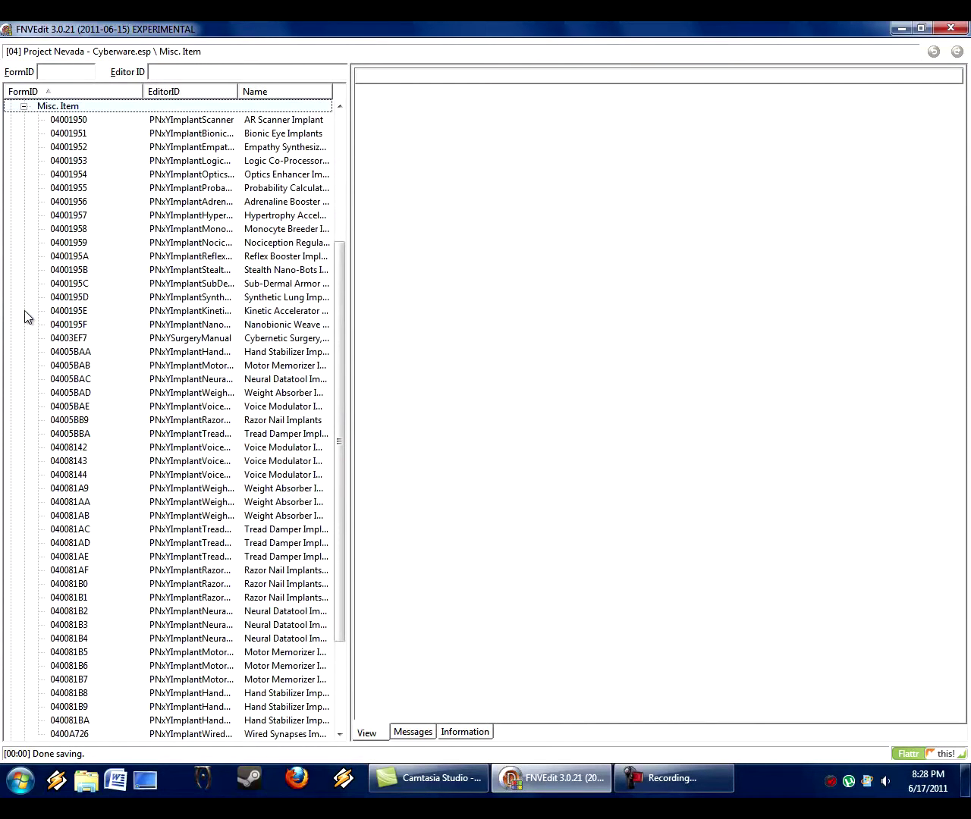
{"action": "left_click_drag", "start_coordinate": [342, 342], "coordinate": [351, 186]}
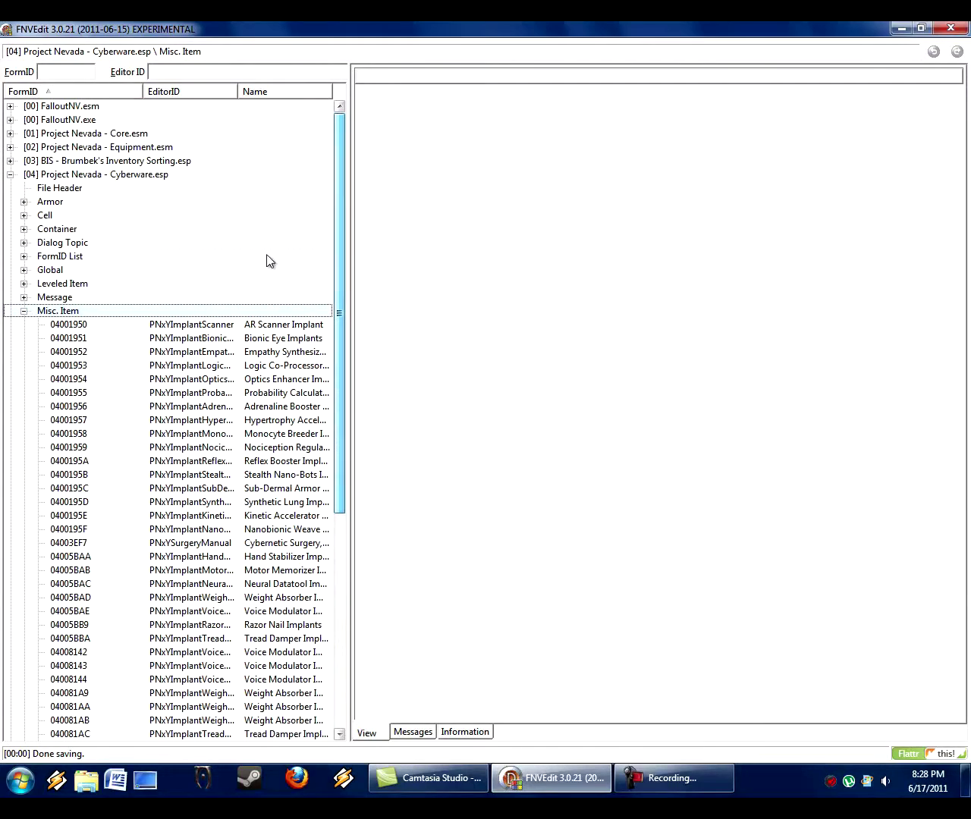
Step: Browse the Misc. Item records from AR Scanner Implant down to Hand Stabilizer Implant (L4), checking their names
{"action": "left_click", "coordinate": [194, 328]}
{"action": "key", "text": "Down"}
{"action": "key", "text": "Down"}
{"action": "key", "text": "Down"}
{"action": "key", "text": "Down"}
{"action": "key", "text": "Down"}
{"action": "key", "text": "Down"}
{"action": "key", "text": "Down"}
{"action": "key", "text": "Down"}
{"action": "key", "text": "Down"}
{"action": "key", "text": "Down"}
{"action": "key", "text": "Down"}
{"action": "key", "text": "Down"}
{"action": "key", "text": "Down"}
{"action": "key", "text": "Down"}
{"action": "key", "text": "Down"}
{"action": "key", "text": "Down"}
{"action": "key", "text": "Down"}
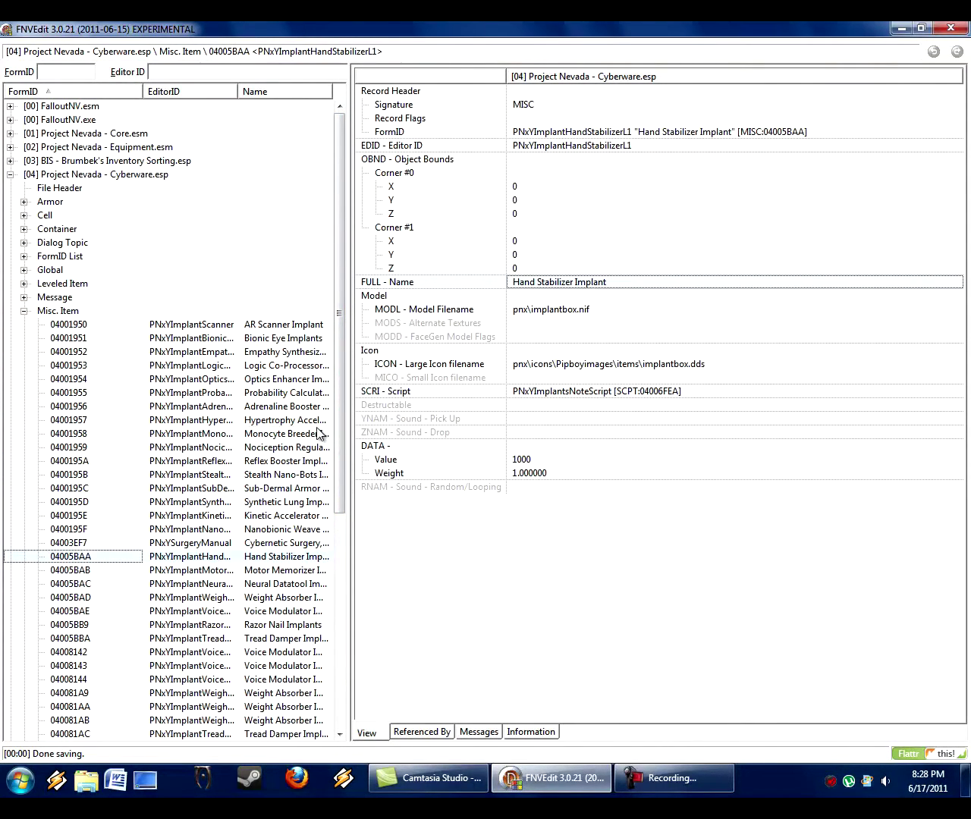
{"action": "left_click", "coordinate": [295, 485]}
{"action": "key", "text": "Down"}
{"action": "key", "text": "Down"}
{"action": "key", "text": "Down"}
{"action": "key", "text": "Down"}
{"action": "key", "text": "Down"}
{"action": "key", "text": "Down"}
{"action": "key", "text": "Down"}
{"action": "key", "text": "Down"}
{"action": "key", "text": "Down"}
{"action": "key", "text": "Down"}
{"action": "key", "text": "Down"}
{"action": "key", "text": "Down"}
{"action": "key", "text": "Down"}
{"action": "key", "text": "Down"}
{"action": "key", "text": "Down"}
{"action": "key", "text": "Down"}
{"action": "key", "text": "Down"}
{"action": "key", "text": "Down"}
{"action": "key", "text": "Down"}
{"action": "key", "text": "Down"}
{"action": "left_click_drag", "start_coordinate": [339, 372], "coordinate": [342, 520]}
{"action": "key", "text": "Down"}
{"action": "key", "text": "Down"}
{"action": "key", "text": "Down"}
{"action": "key", "text": "Down"}
{"action": "key", "text": "Down"}
{"action": "key", "text": "Down"}
{"action": "key", "text": "Down"}
{"action": "key", "text": "Down"}
{"action": "key", "text": "Down"}
{"action": "key", "text": "Down"}
{"action": "key", "text": "Down"}
{"action": "key", "text": "Down"}
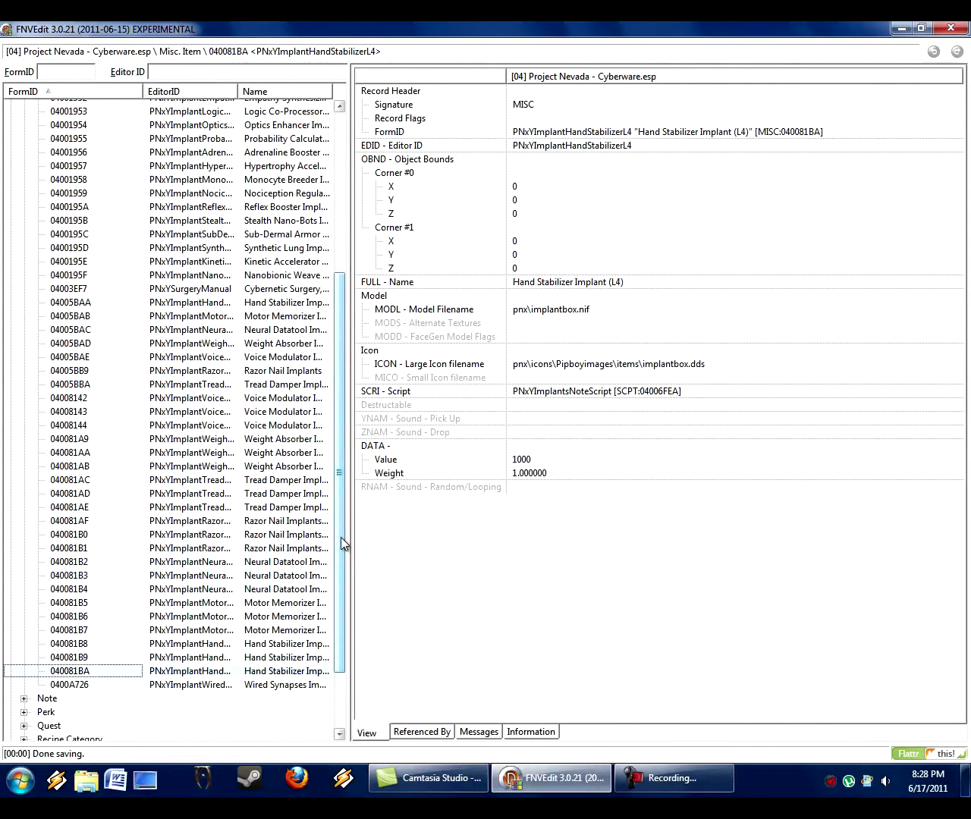
{"action": "key", "text": "Down"}
{"action": "key", "text": "Up"}
{"action": "key", "text": "Up"}
{"action": "key", "text": "Up"}
{"action": "key", "text": "Up"}
{"action": "key", "text": "Up"}
{"action": "key", "text": "Up"}
{"action": "key", "text": "Up"}
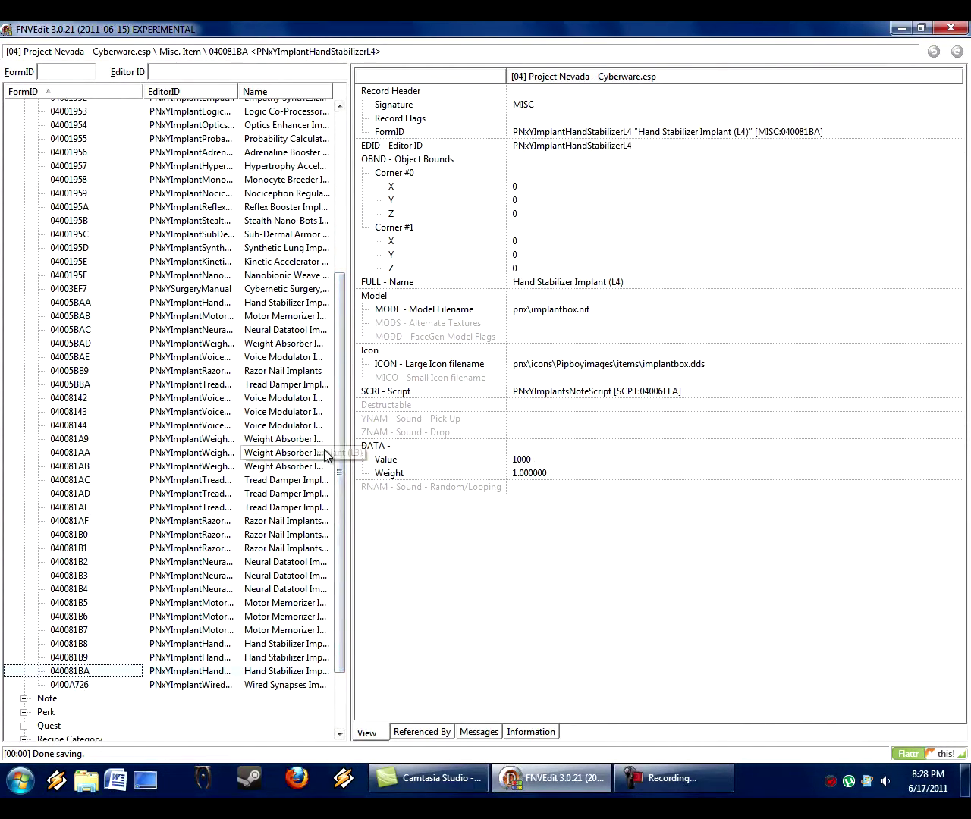
Step: Return to AR Scanner Implant and go through the first implant records again, comparing their names and values
{"action": "left_click_drag", "start_coordinate": [343, 440], "coordinate": [334, 276]}
{"action": "left_click", "coordinate": [267, 324]}
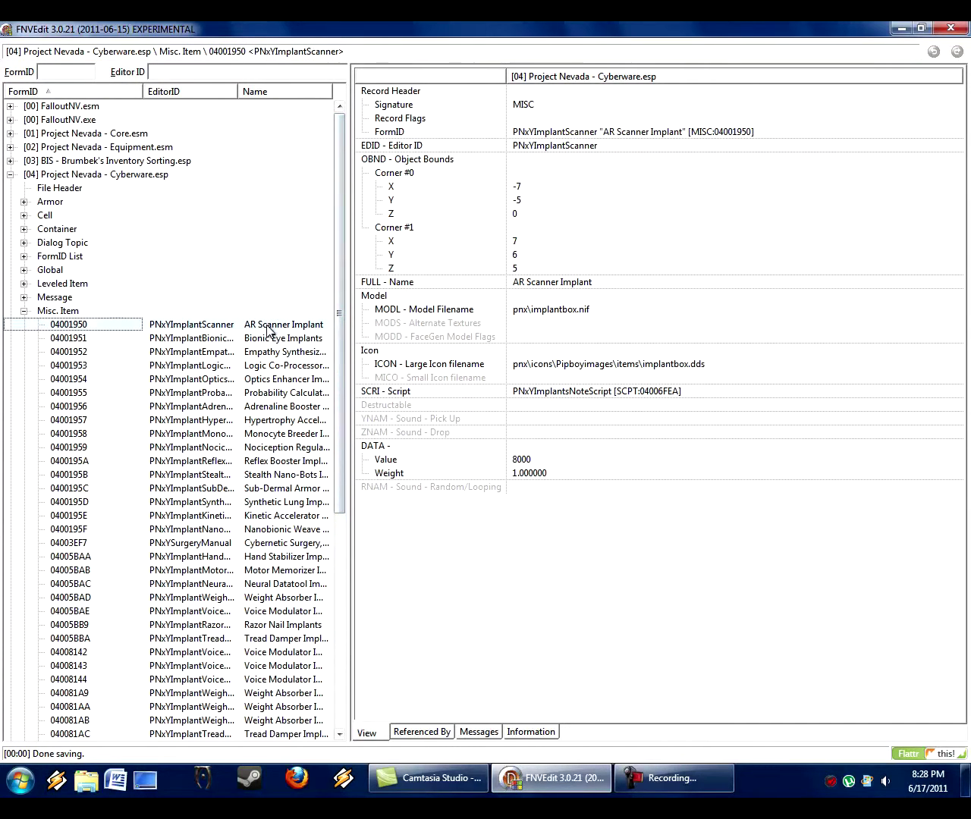
{"action": "key", "text": "Down"}
{"action": "key", "text": "Down"}
{"action": "key", "text": "Down"}
{"action": "key", "text": "Down"}
{"action": "key", "text": "Down"}
{"action": "key", "text": "Down"}
{"action": "key", "text": "Down"}
{"action": "key", "text": "Down"}
{"action": "key", "text": "Down"}
{"action": "key", "text": "Down"}
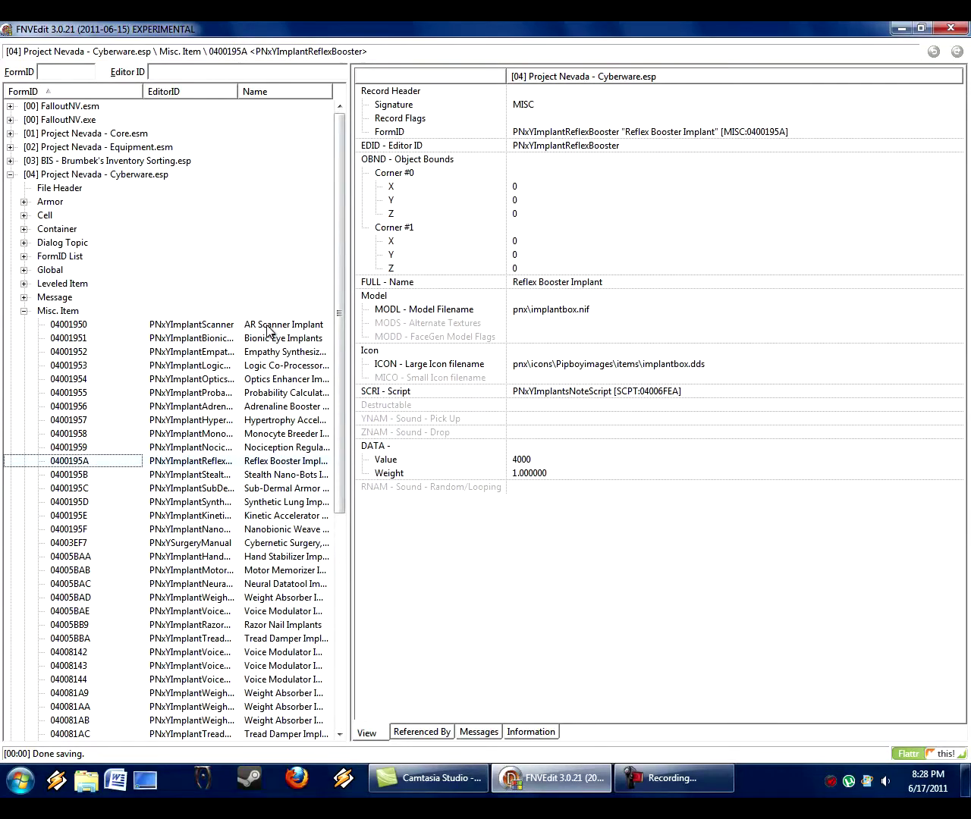
{"action": "key", "text": "Down"}
{"action": "key", "text": "Down"}
{"action": "key", "text": "Down"}
{"action": "key", "text": "Down"}
{"action": "key", "text": "Down"}
{"action": "key", "text": "Down"}
{"action": "key", "text": "Up"}
{"action": "key", "text": "Up"}
{"action": "key", "text": "Up"}
{"action": "key", "text": "Up"}
{"action": "key", "text": "Up"}
{"action": "key", "text": "Up"}
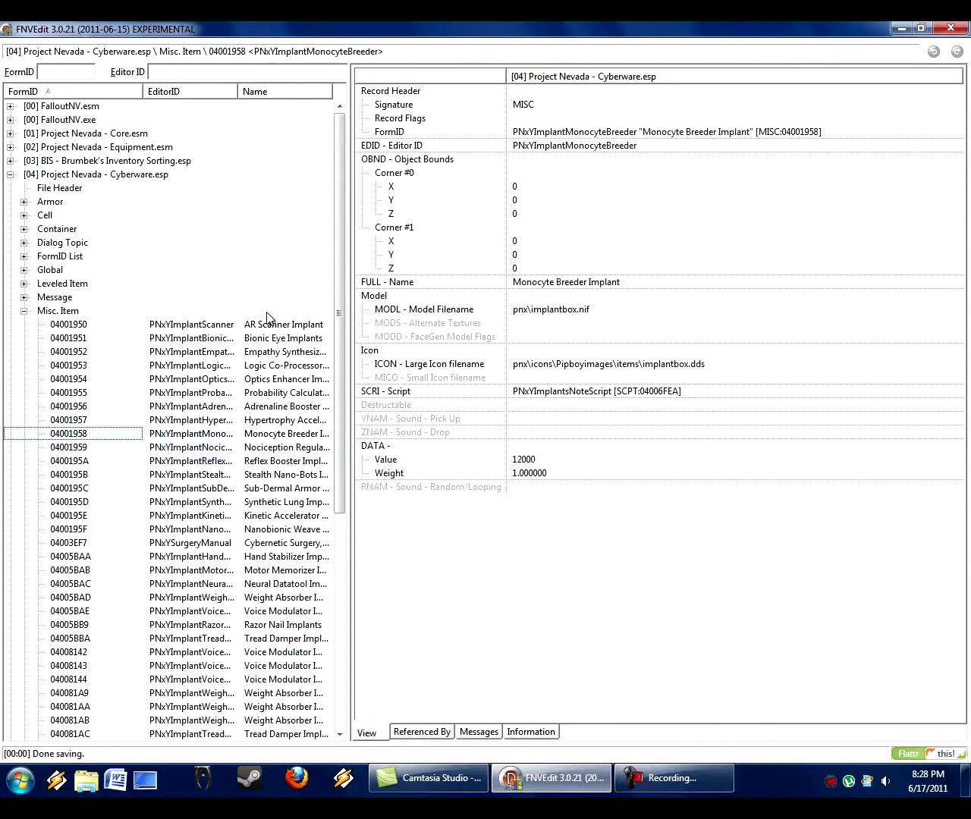
{"action": "key", "text": "Up"}
{"action": "key", "text": "Up"}
{"action": "key", "text": "Up"}
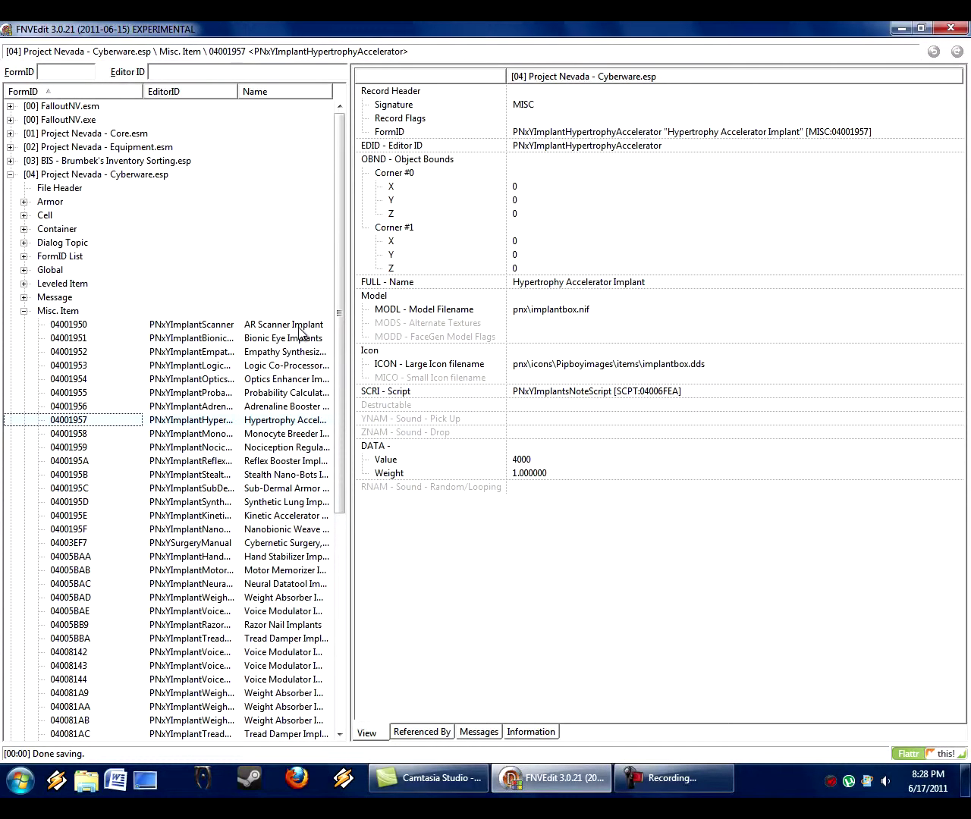
{"action": "left_click_drag", "start_coordinate": [338, 340], "coordinate": [330, 210]}
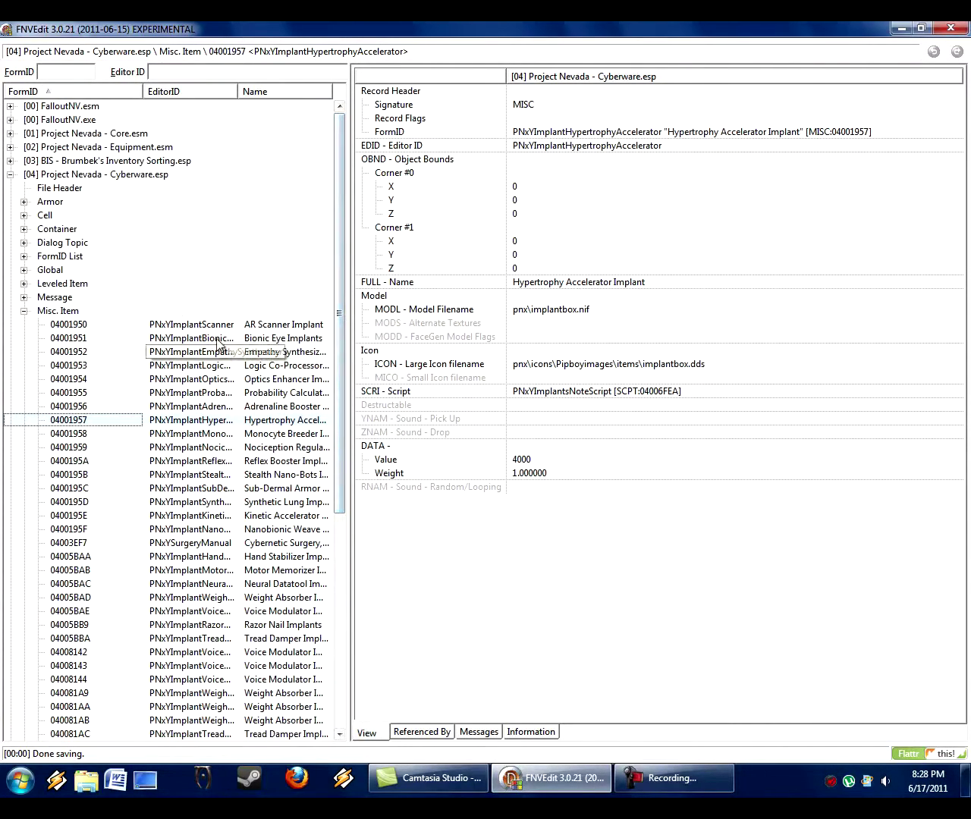
Step: Rename the PNxYImplantScanner record in Project Nevada - Cyberware.esp as "IMPL: AR Scanner Implant"
{"action": "left_click", "coordinate": [214, 327]}
{"action": "right_click", "coordinate": [568, 281]}
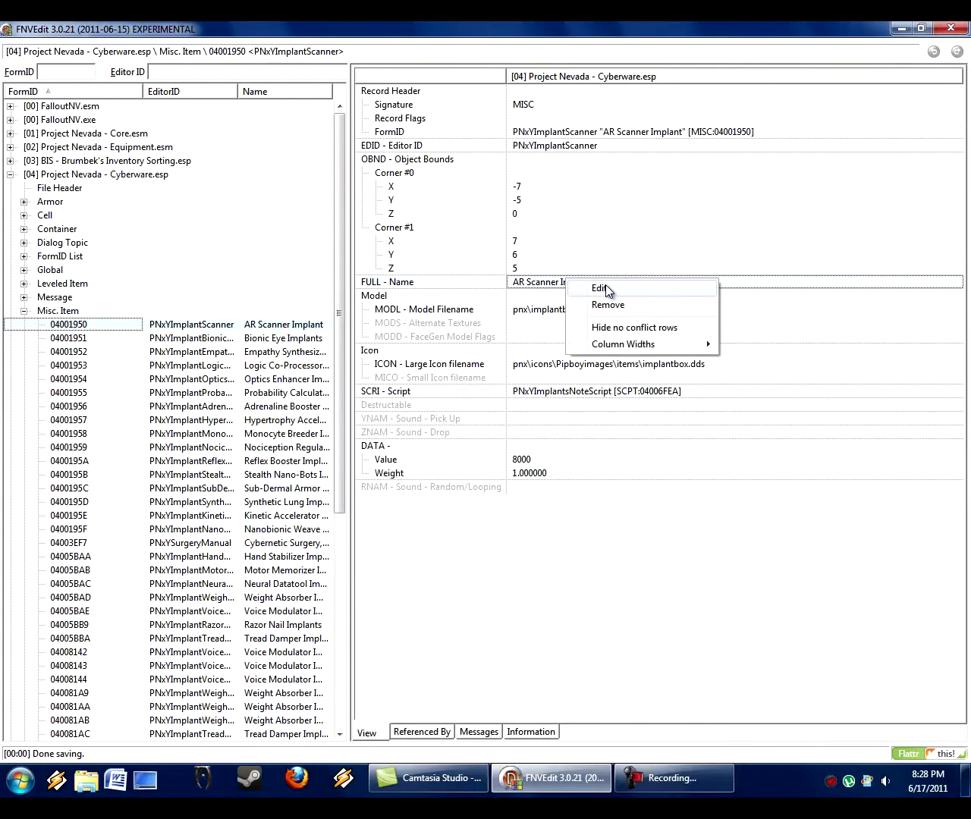
{"action": "left_click", "coordinate": [599, 284]}
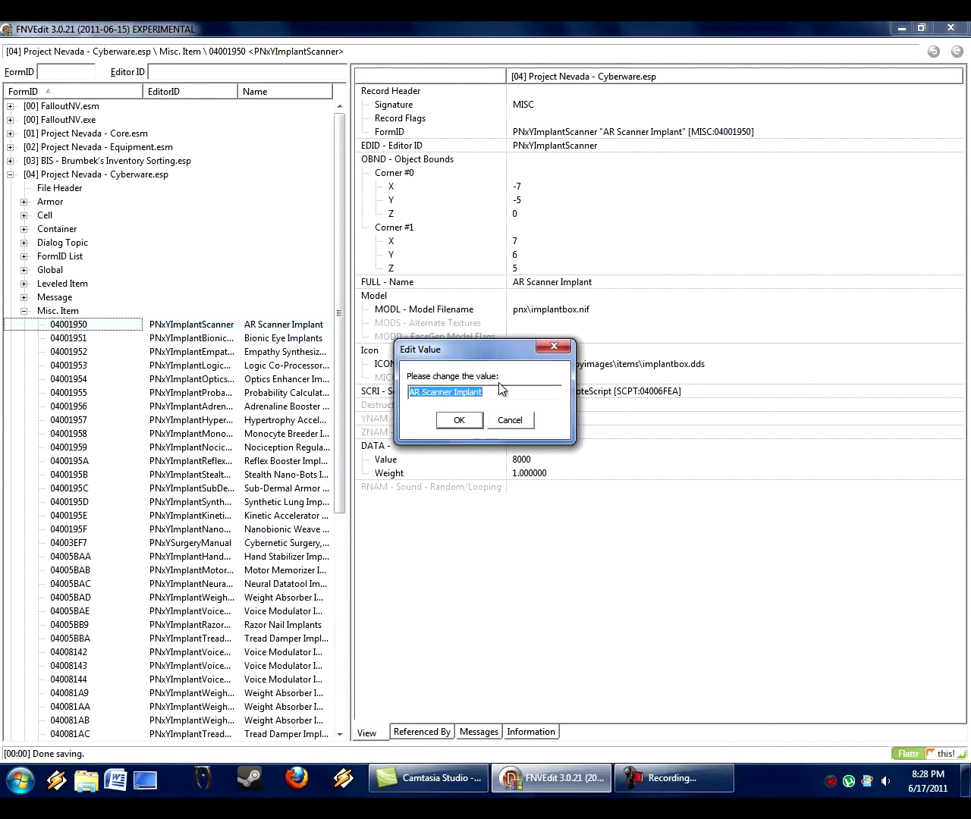
{"action": "key", "text": "Home"}
{"action": "type", "text": "IMPL:"}
{"action": "key", "text": "Return"}
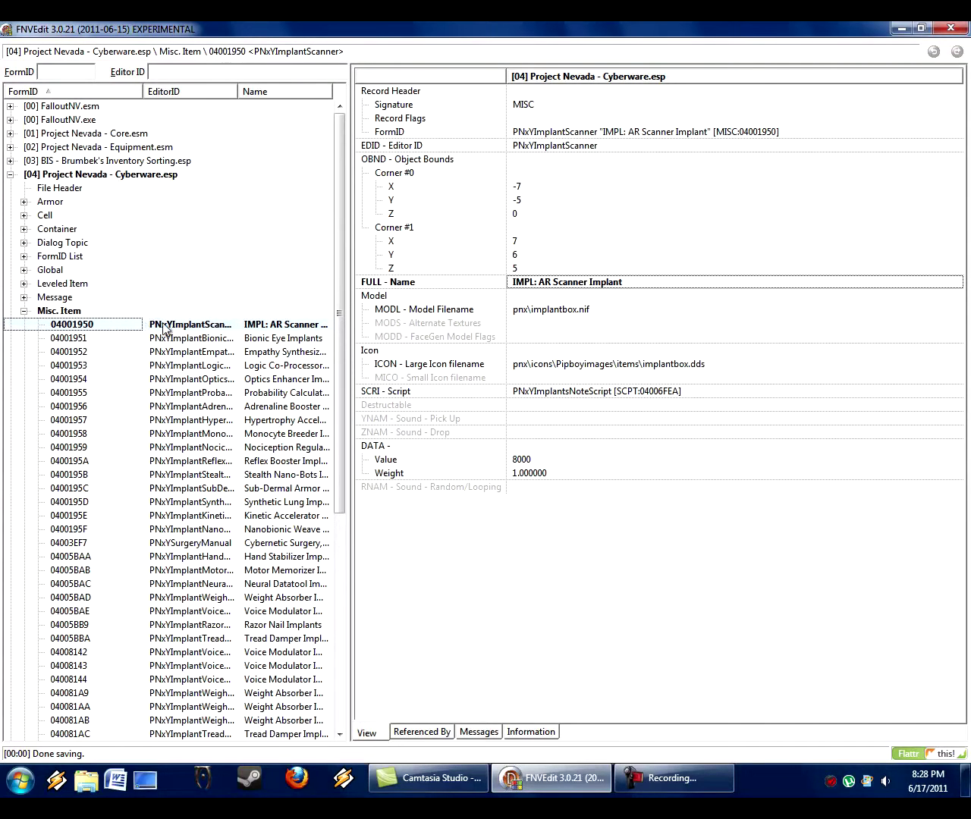
Step: Remove the "IMPL: " prefix from the PNxYImplantScanner name in Project Nevada - Cyberware.esp
{"action": "left_click", "coordinate": [81, 176]}
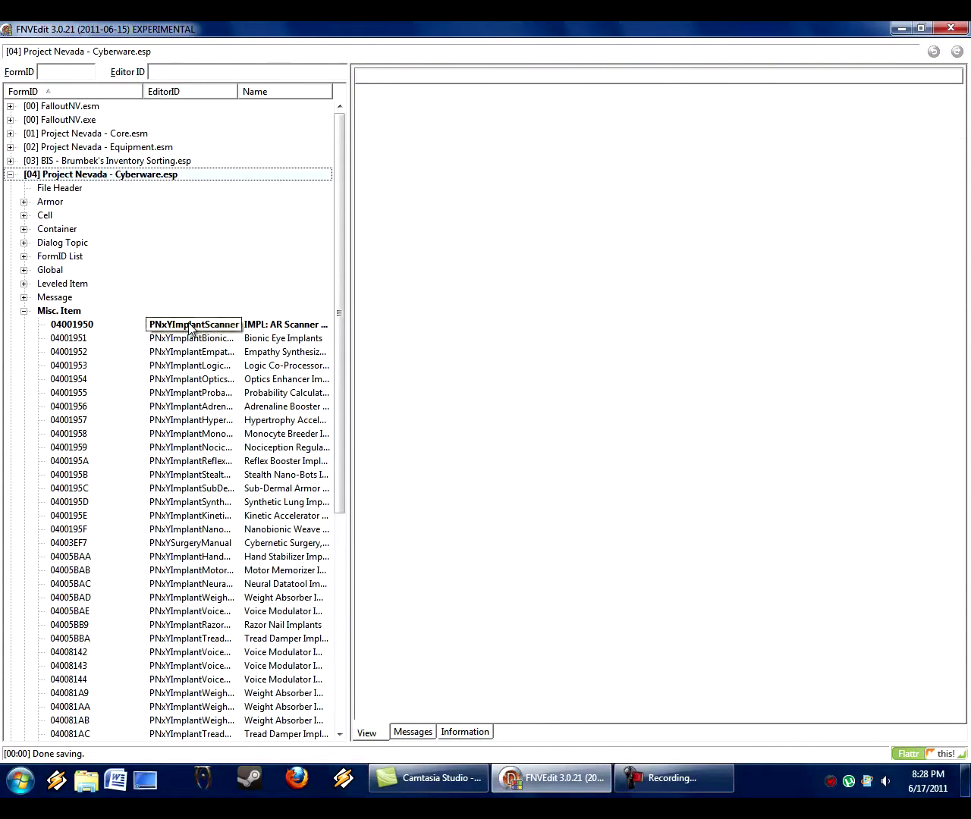
{"action": "left_click", "coordinate": [216, 326]}
{"action": "right_click", "coordinate": [536, 286]}
{"action": "left_click", "coordinate": [557, 292]}
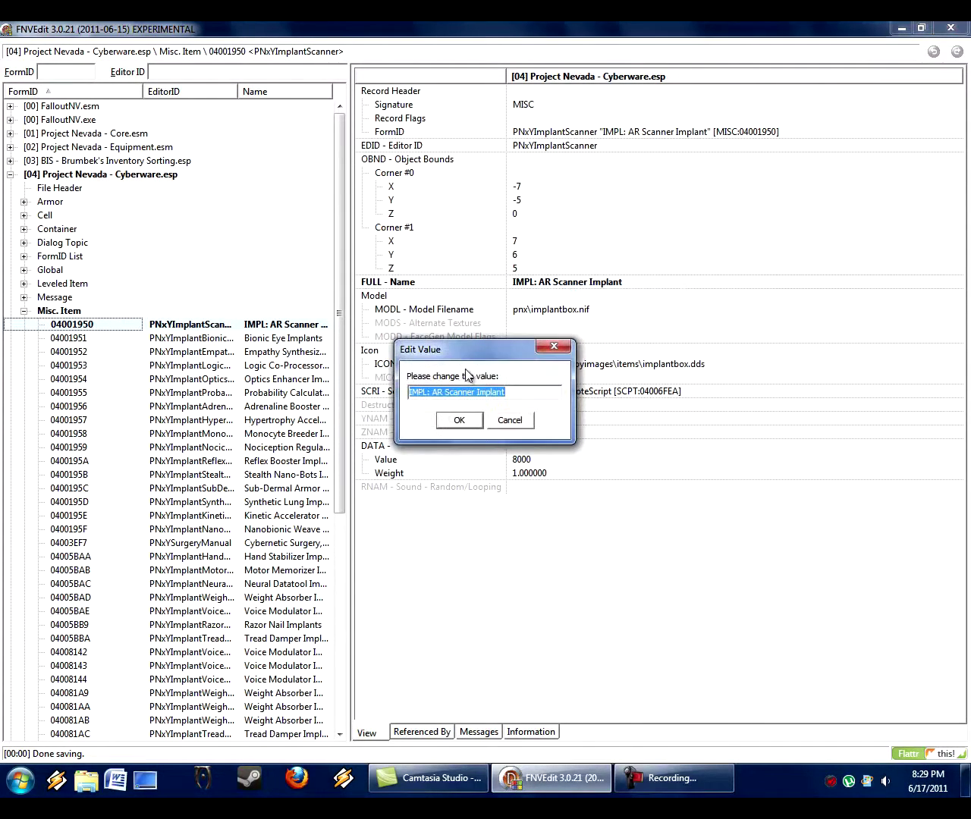
{"action": "left_click_drag", "start_coordinate": [434, 394], "coordinate": [348, 394]}
{"action": "key", "text": "BackSpace"}
{"action": "key", "text": "Return"}
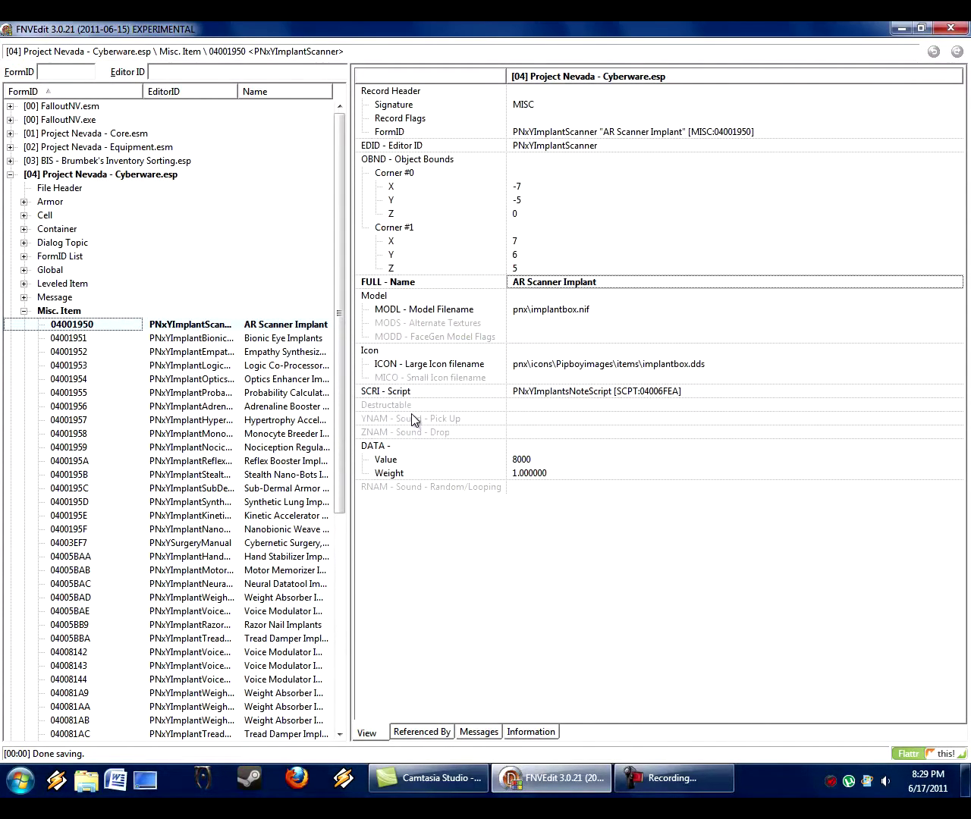
Step: Copy Cyberware's Misc. Item group as overrides into a new file named "BIS - Project Nevada - Cyberware", accepting Project Nevada - Cyberware.esp as master
{"action": "left_click", "coordinate": [60, 313]}
{"action": "right_click", "coordinate": [60, 313]}
{"action": "left_click", "coordinate": [136, 589]}
{"action": "left_click", "coordinate": [421, 235]}
{"action": "double_click", "coordinate": [421, 237]}
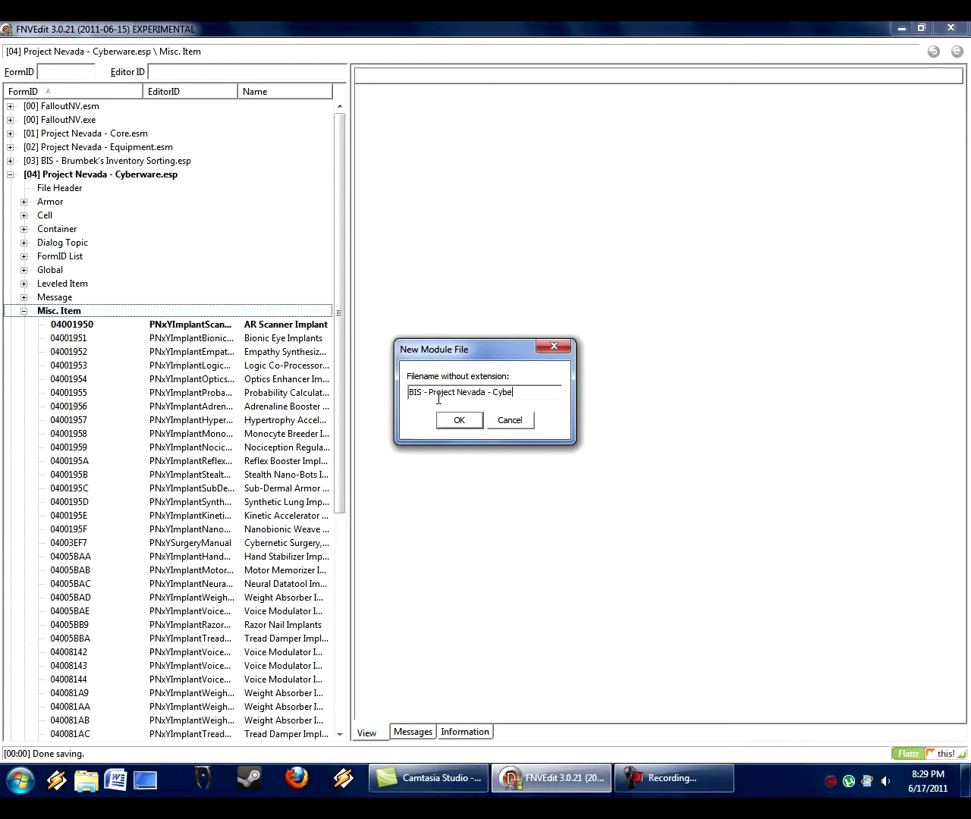
{"action": "key", "text": "Return"}
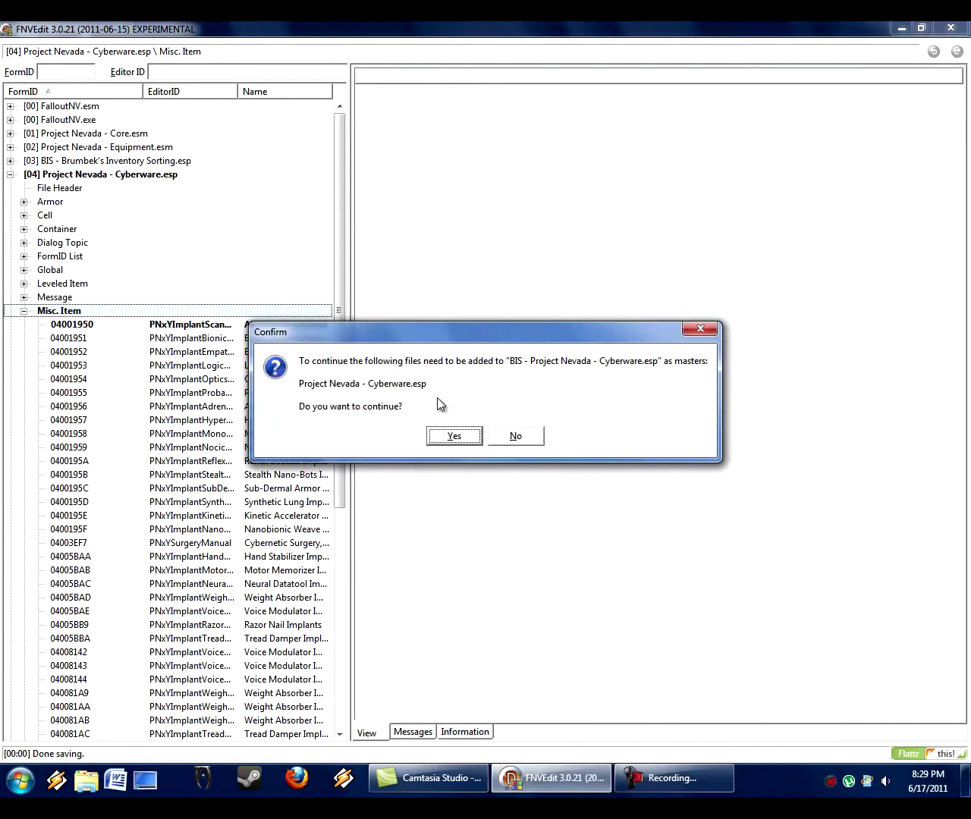
{"action": "left_click", "coordinate": [452, 438]}
Step: Collapse the original Misc. Item group and expand the Misc. Item group in BIS - Project Nevada - Cyberware.esp
{"action": "left_click", "coordinate": [23, 314]}
{"action": "left_click", "coordinate": [23, 312]}
{"action": "left_click", "coordinate": [23, 311]}
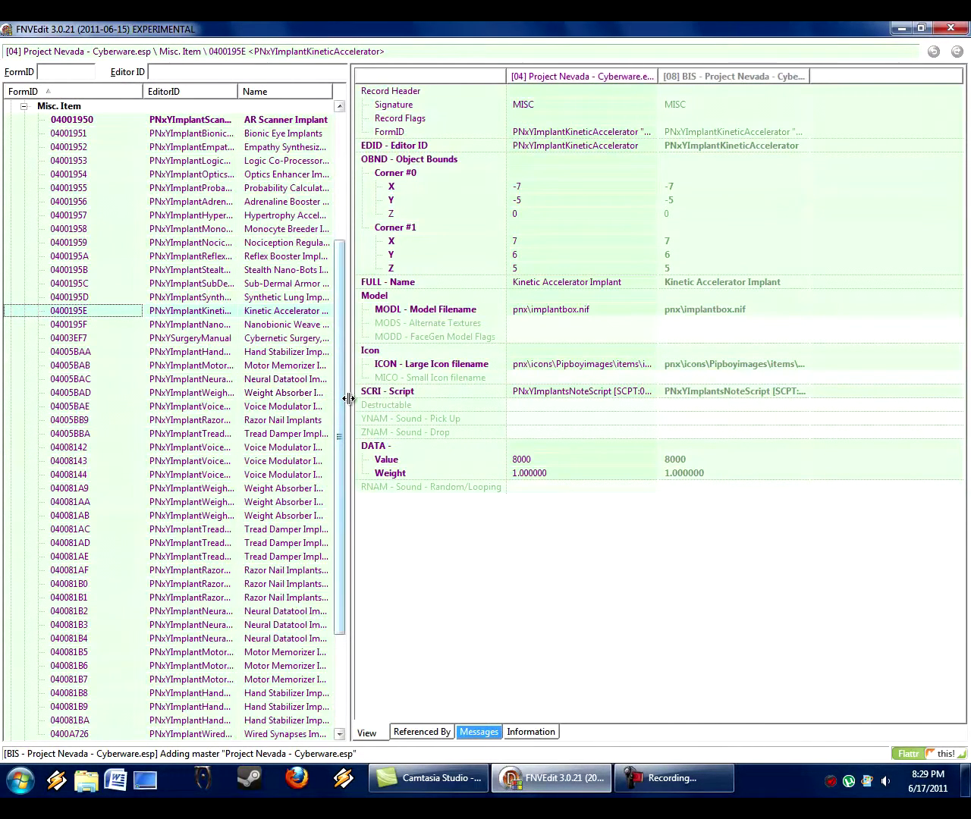
{"action": "left_click", "coordinate": [24, 106]}
{"action": "left_click", "coordinate": [43, 463]}
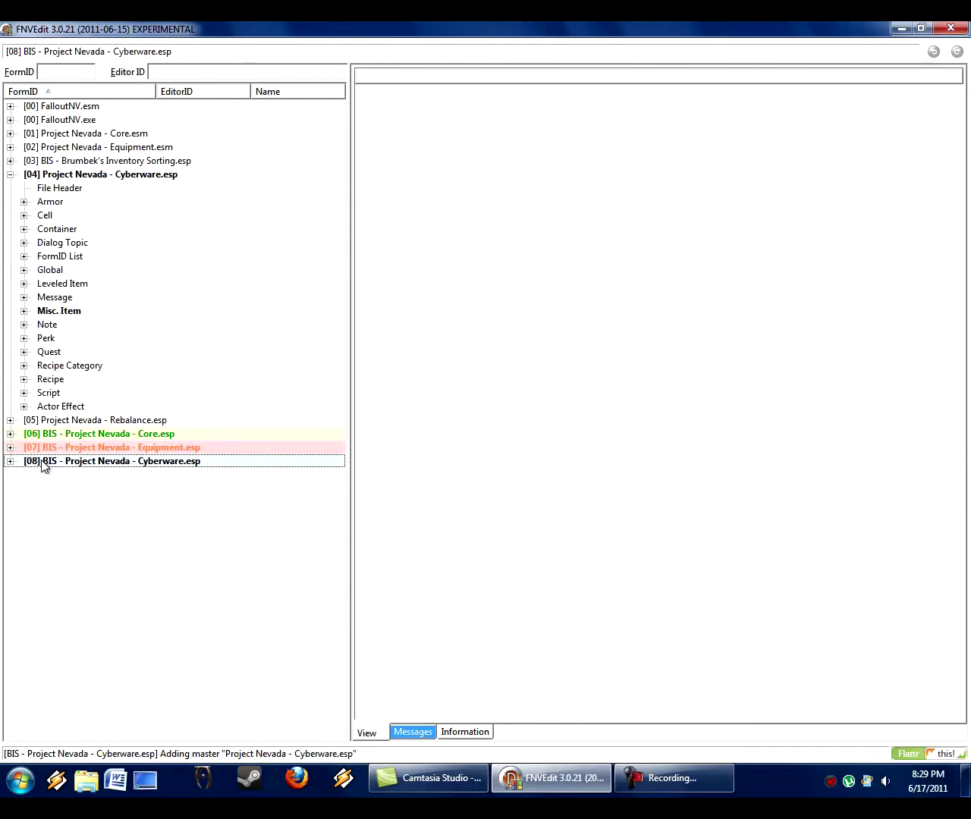
{"action": "left_click", "coordinate": [10, 461]}
{"action": "left_click", "coordinate": [24, 489]}
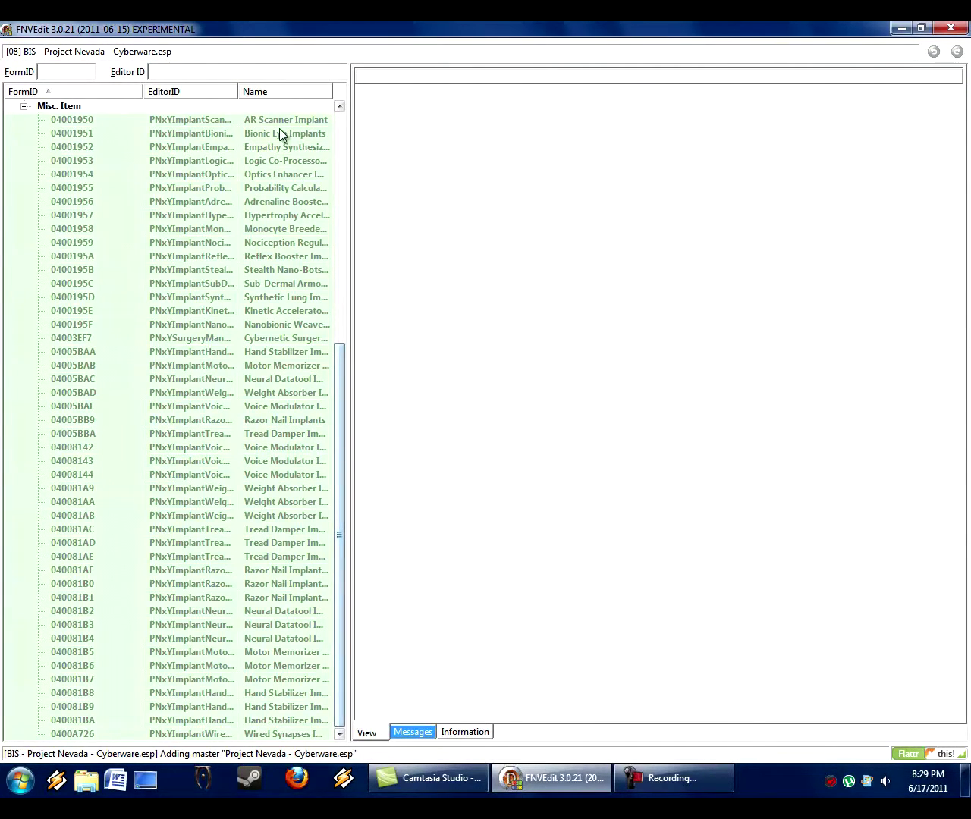
Step: Rename the patch's PNxYImplantScanner record as "IMPL: AR Scanner Implant" in BIS - Project Nevada - Cyberware.esp
{"action": "left_click", "coordinate": [262, 119]}
{"action": "right_click", "coordinate": [697, 289]}
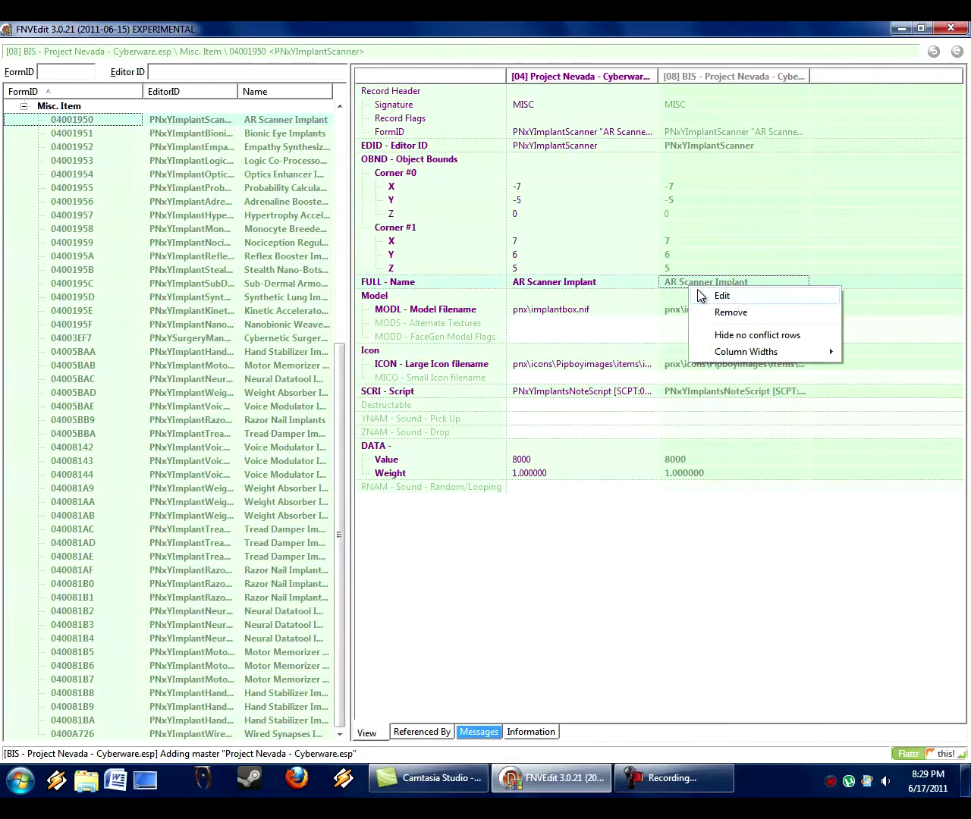
{"action": "left_click", "coordinate": [696, 290]}
{"action": "key", "text": "Home"}
{"action": "type", "text": "IMPL:"}
{"action": "key", "text": "Return"}
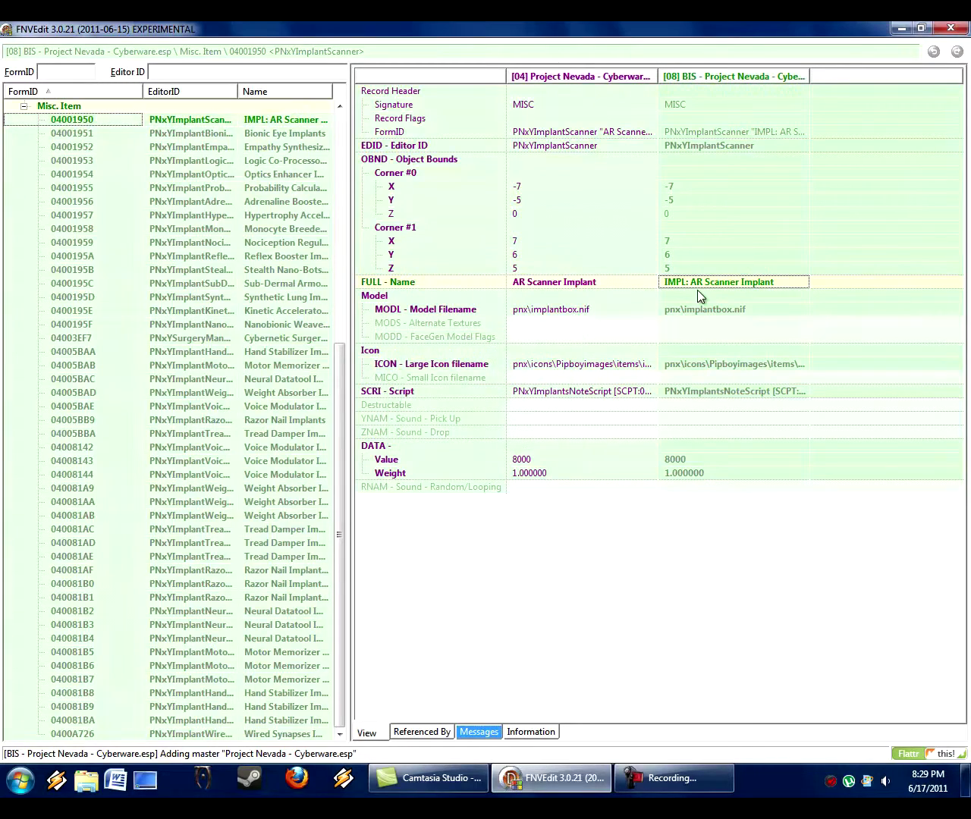
Step: Look through the patch's next implant records after Bionic Eye Implants and return to the AR Scanner record
{"action": "left_click", "coordinate": [212, 135]}
{"action": "key", "text": "Down"}
{"action": "key", "text": "Down"}
{"action": "key", "text": "Down"}
{"action": "key", "text": "Down"}
{"action": "key", "text": "Down"}
{"action": "key", "text": "Up"}
{"action": "key", "text": "Up"}
{"action": "key", "text": "Up"}
{"action": "key", "text": "Up"}
{"action": "key", "text": "Up"}
{"action": "key", "text": "Up"}
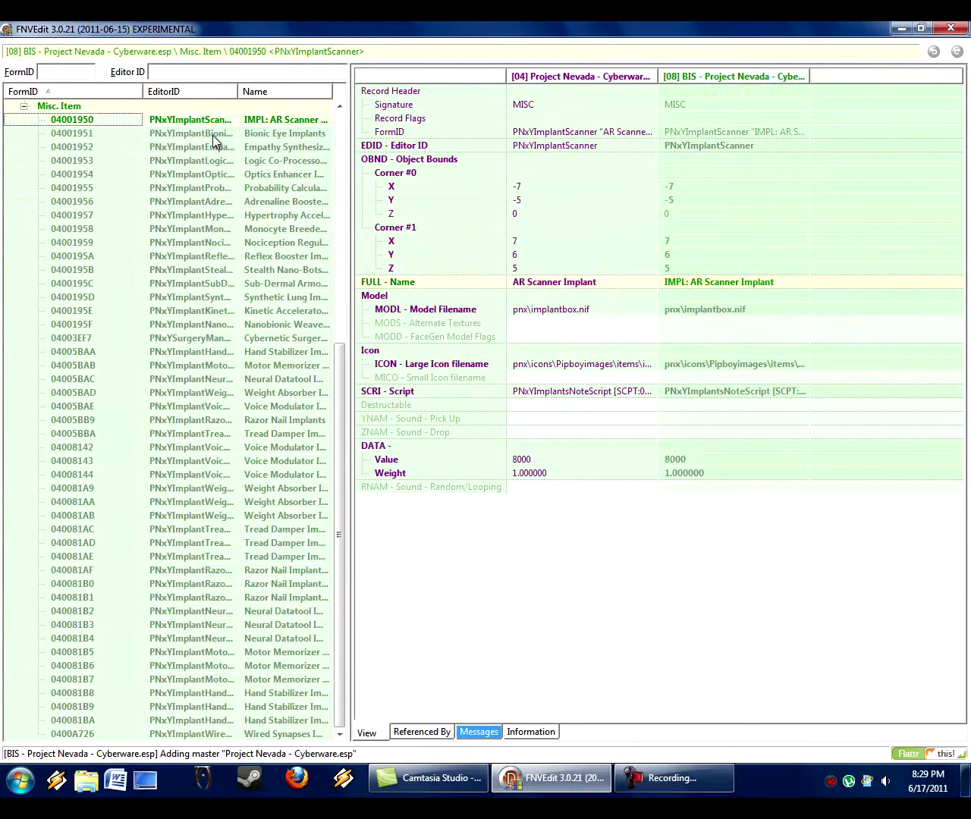
Step: Quit the plugin editor, saving BIS - Project Nevada - Equipment.esp and BIS - Project Nevada - Cyberware.esp but excluding Project Nevada - Cyberware.esp
{"action": "scroll", "coordinate": [271, 371], "scroll_direction": "up", "scroll_amount": 9}
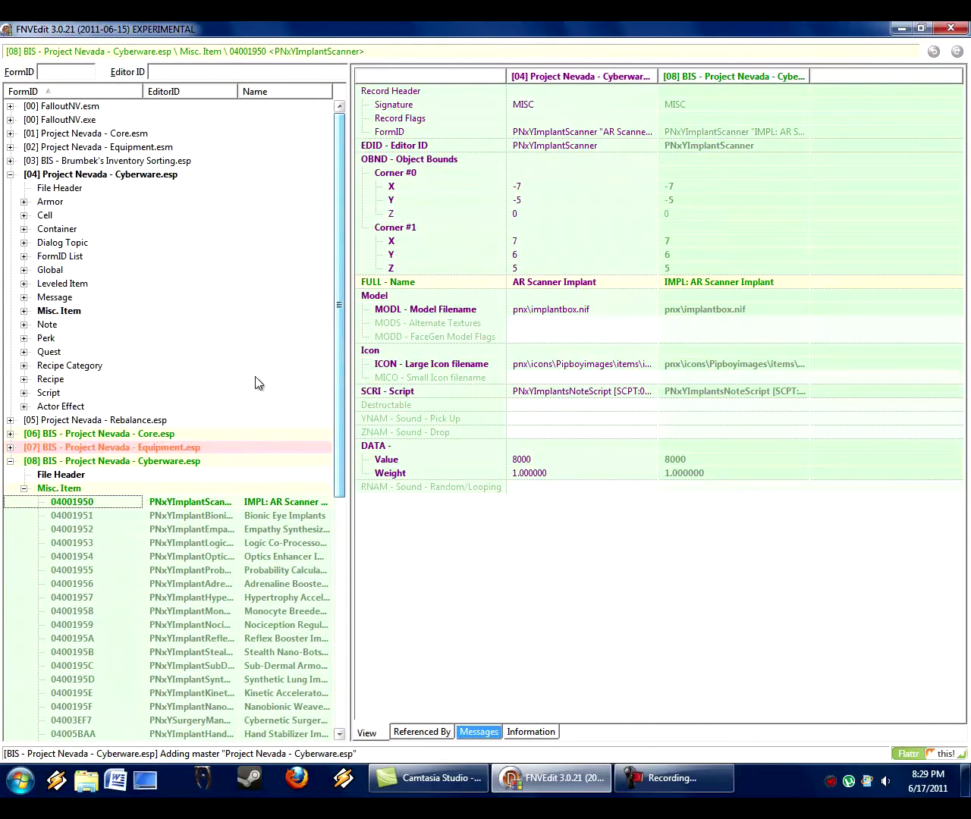
{"action": "left_click", "coordinate": [112, 463]}
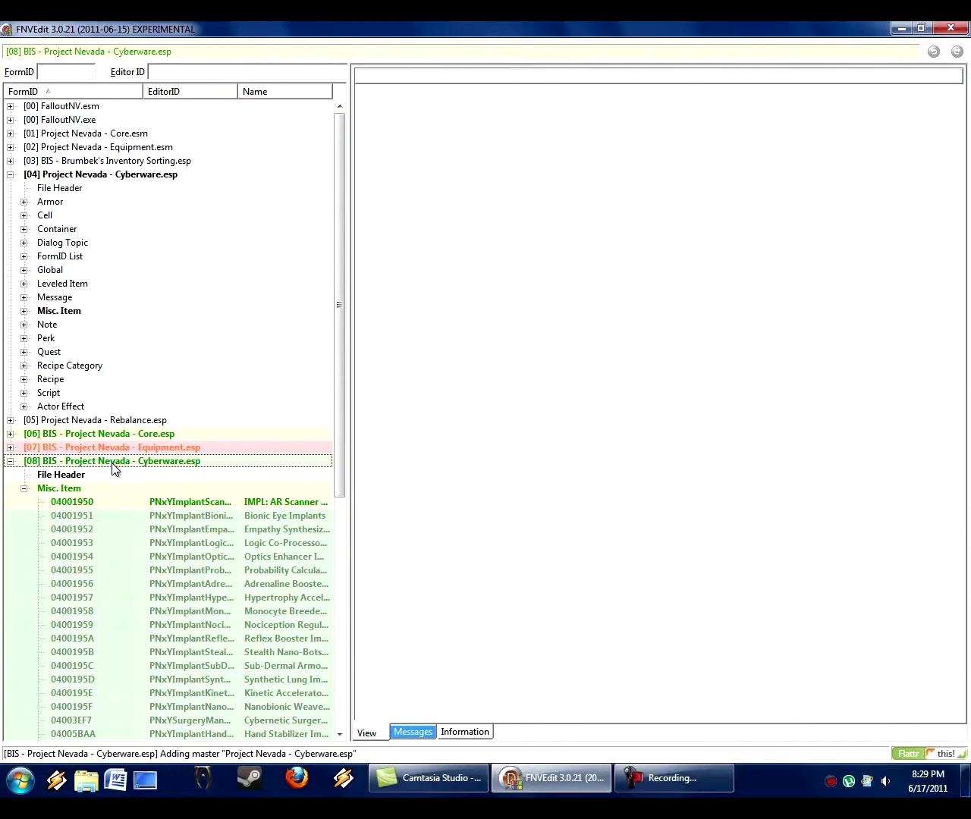
{"action": "left_click", "coordinate": [950, 29]}
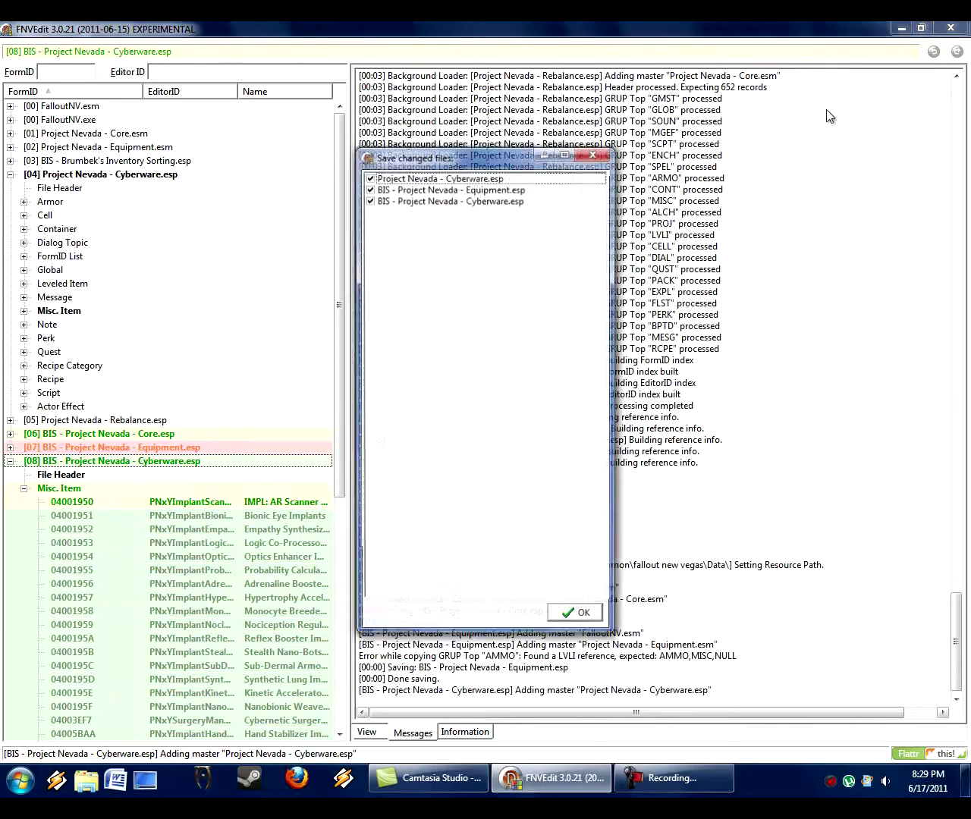
{"action": "left_click", "coordinate": [421, 179]}
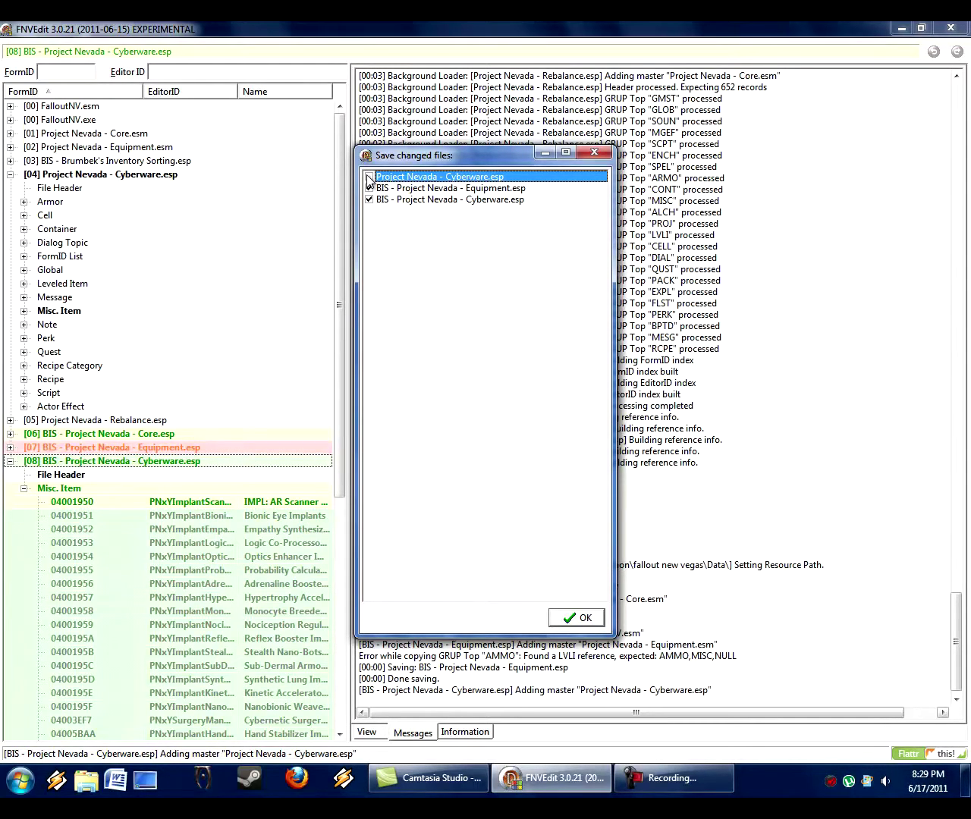
{"action": "left_click", "coordinate": [429, 188]}
{"action": "left_click", "coordinate": [455, 200]}
{"action": "left_click", "coordinate": [444, 189]}
{"action": "left_click", "coordinate": [454, 200]}
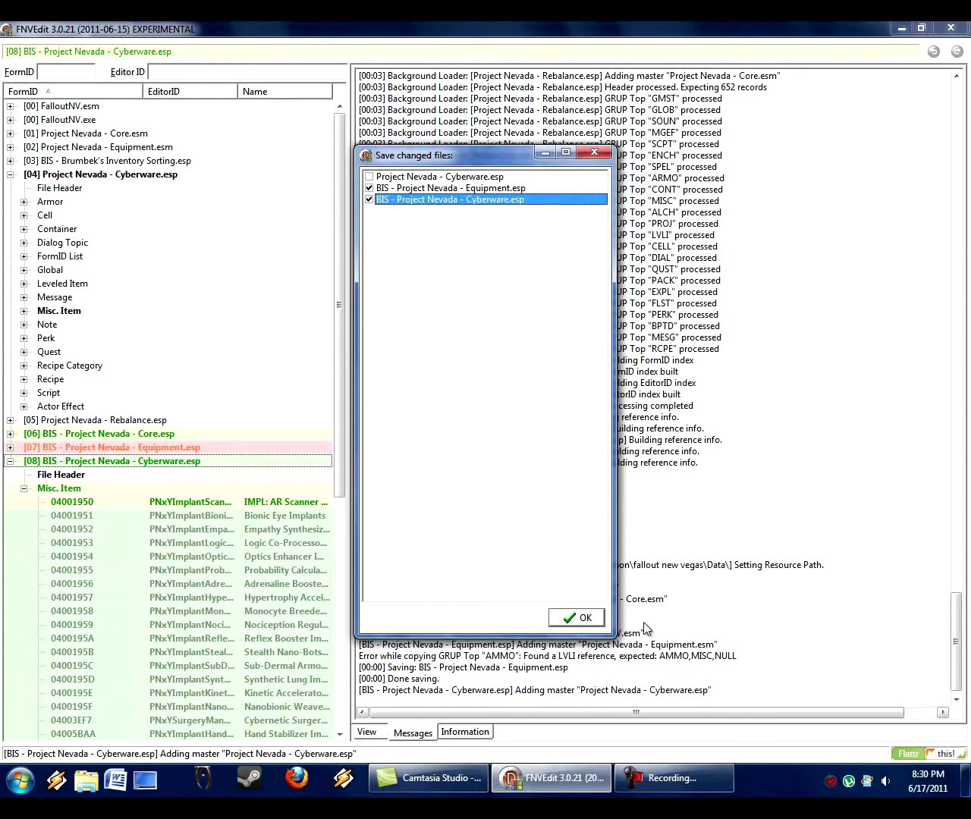
{"action": "left_click", "coordinate": [578, 618]}
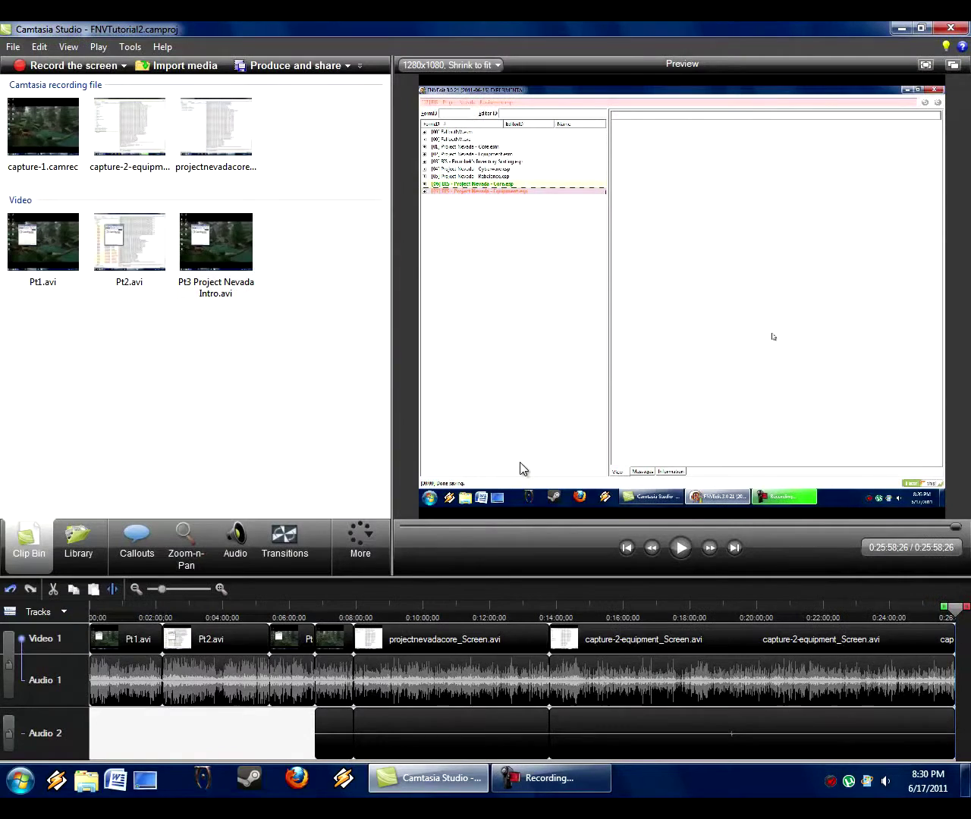
Step: Minimize Camtasia Studio, then start FNV Wrye Bash from the desktop and open Firefox
{"action": "left_click", "coordinate": [900, 29]}
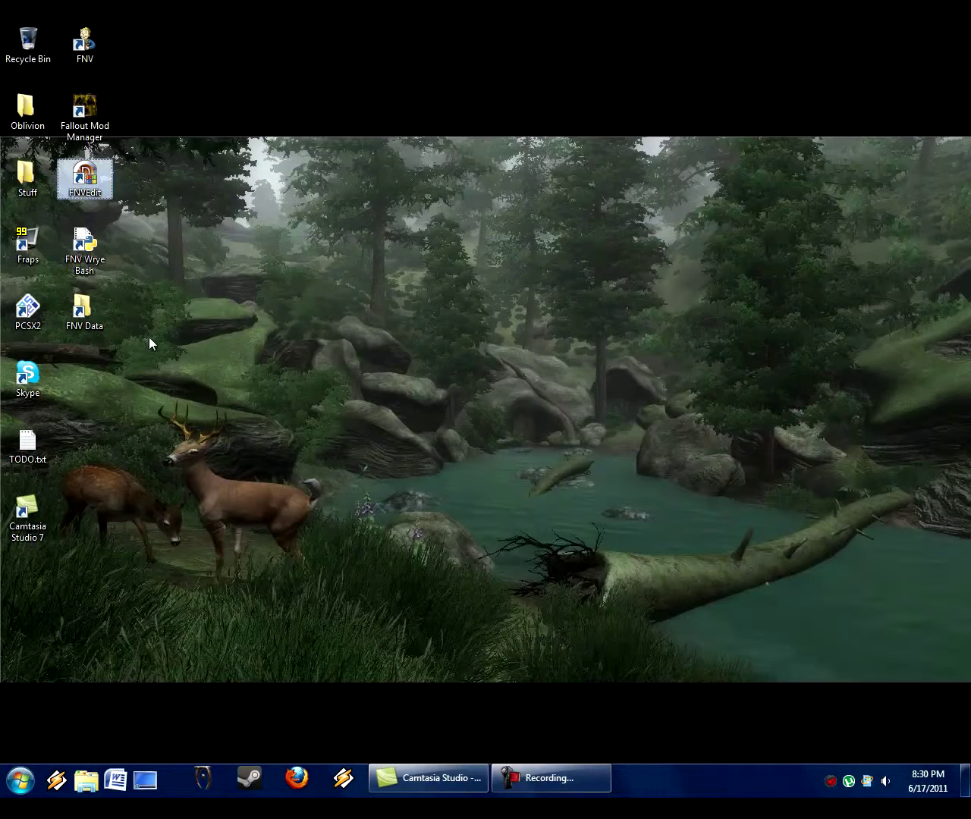
{"action": "left_click", "coordinate": [86, 250]}
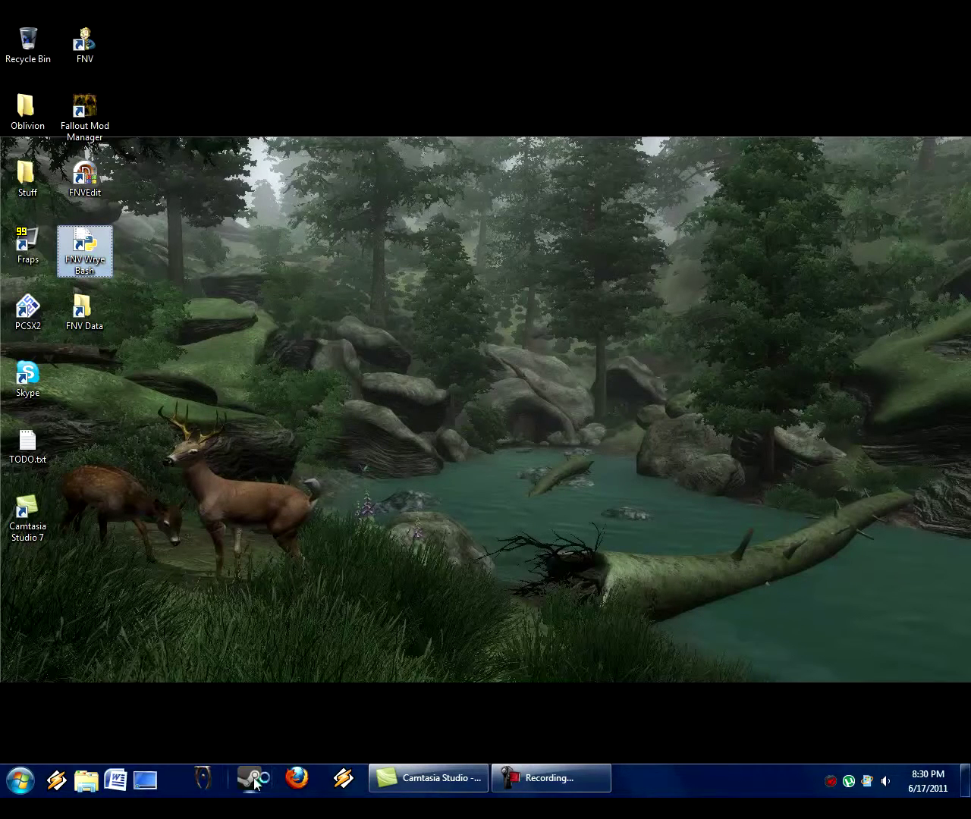
{"action": "left_click", "coordinate": [298, 776]}
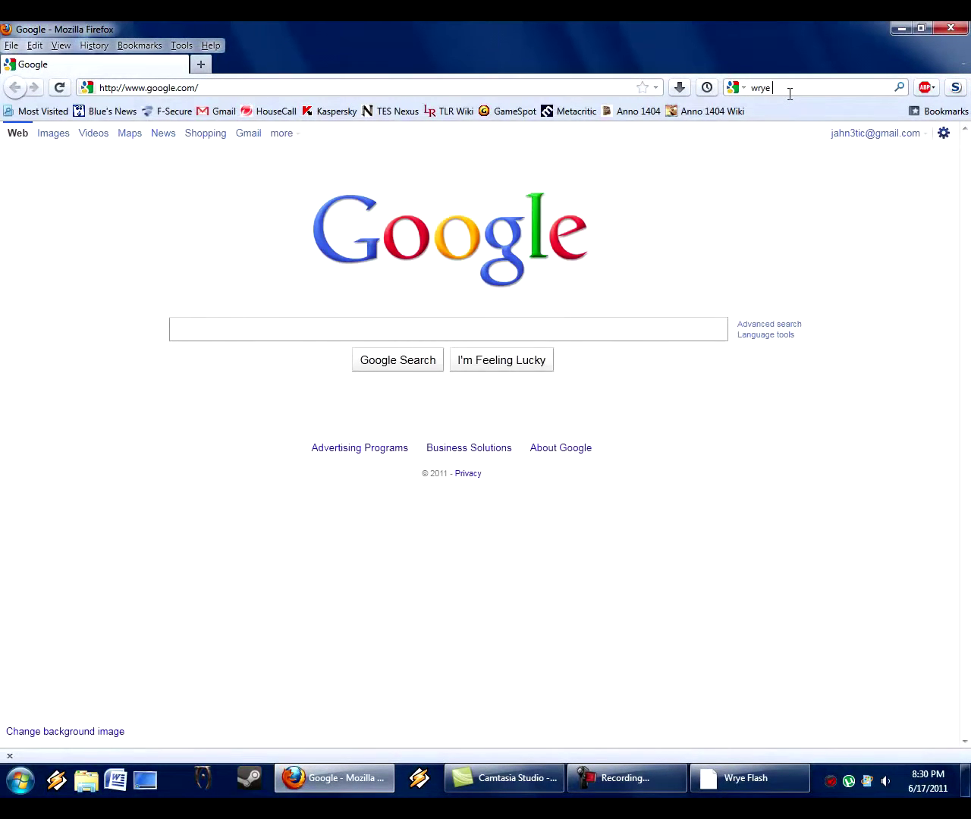
Step: Search the web for "wrye flash" and open the Wrye Flash NV page on New Vegas Nexus
{"action": "type", "text": "sh"}
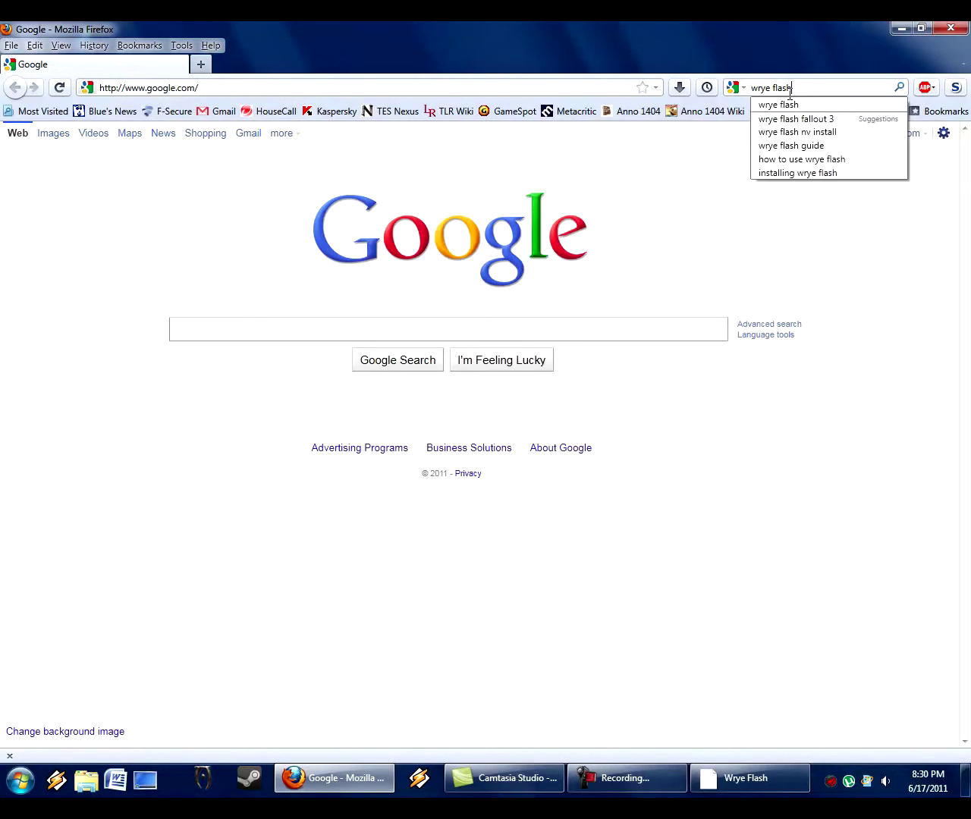
{"action": "key", "text": "Return"}
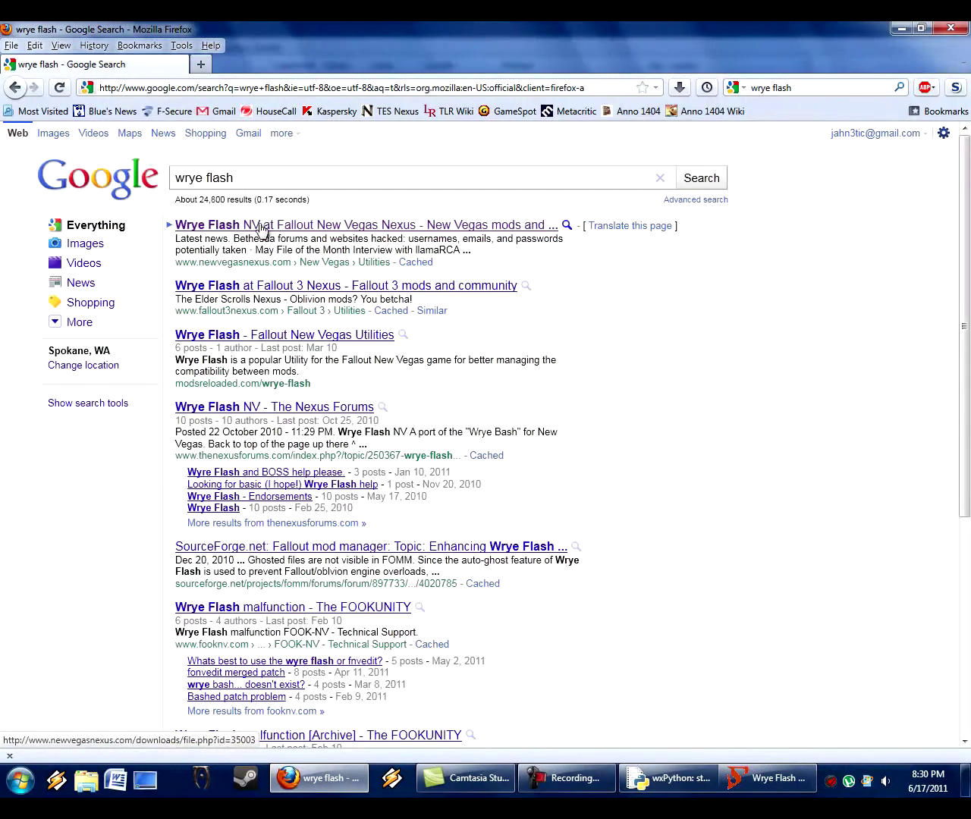
{"action": "left_click", "coordinate": [260, 226]}
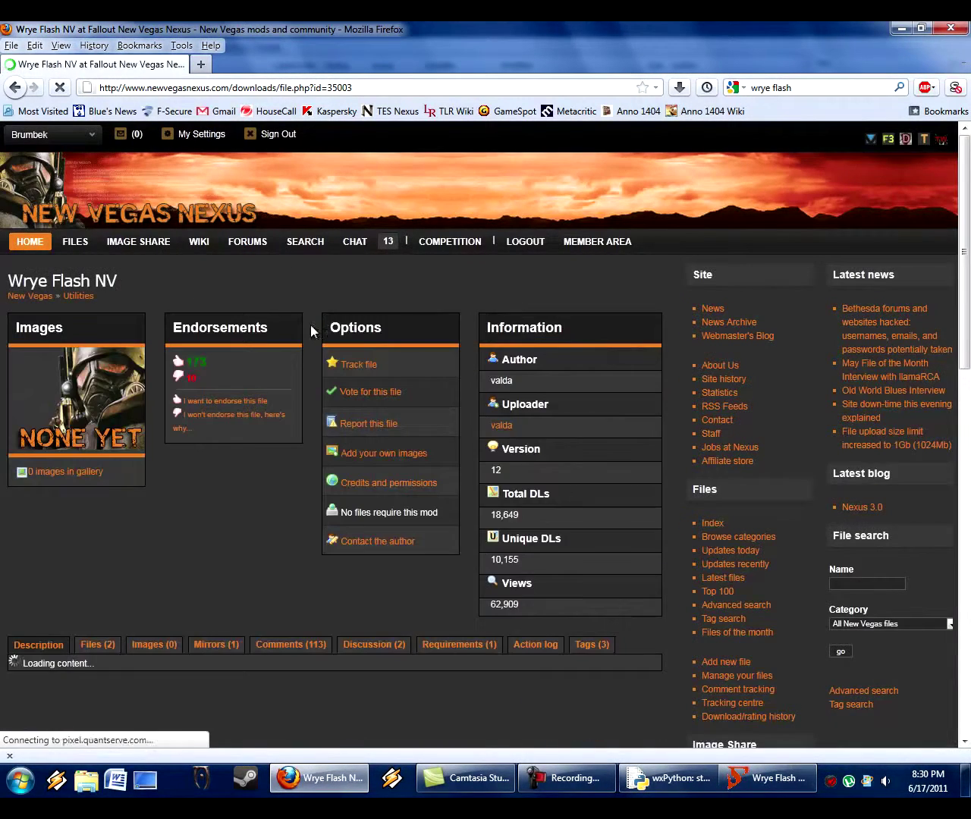
Step: Look through the Wrye Flash NV description and downloadable files, then close the browser
{"action": "scroll", "coordinate": [292, 342], "scroll_direction": "down", "scroll_amount": 6}
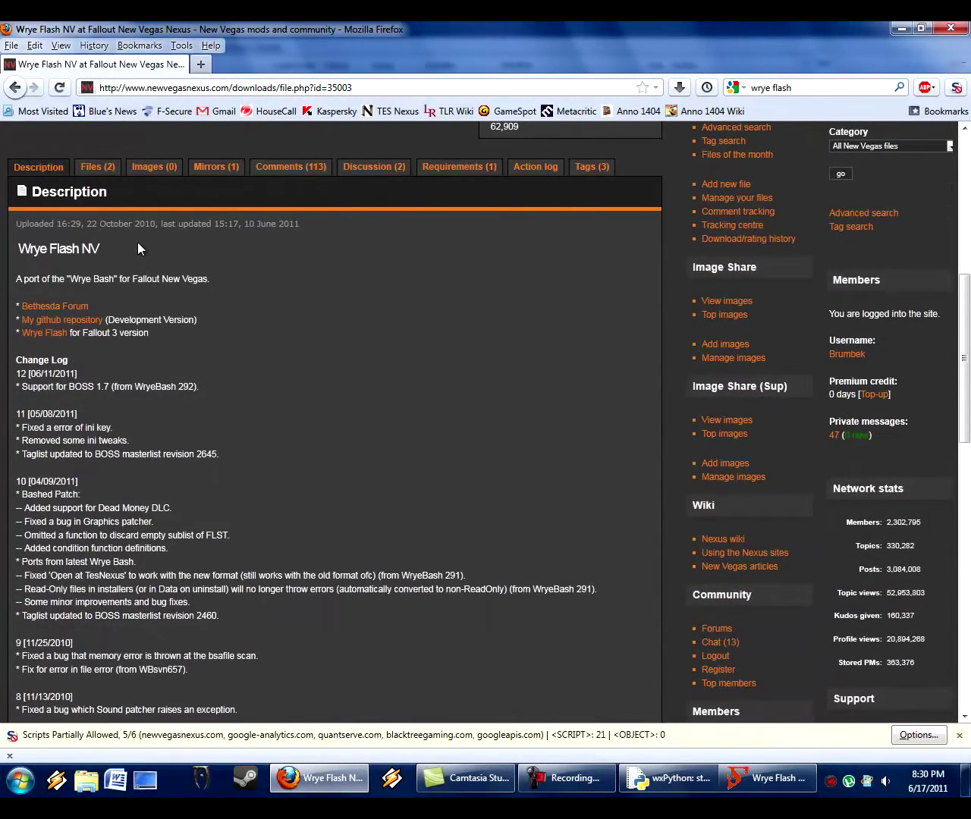
{"action": "left_click", "coordinate": [98, 168]}
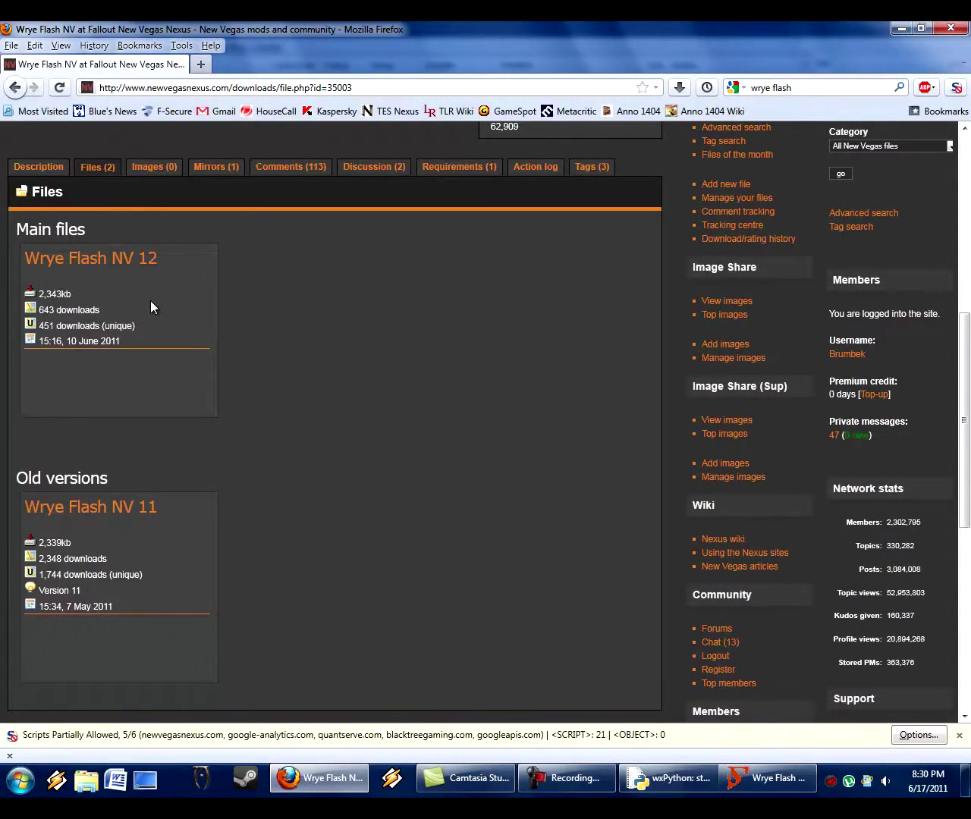
{"action": "scroll", "coordinate": [198, 327], "scroll_direction": "up", "scroll_amount": 5}
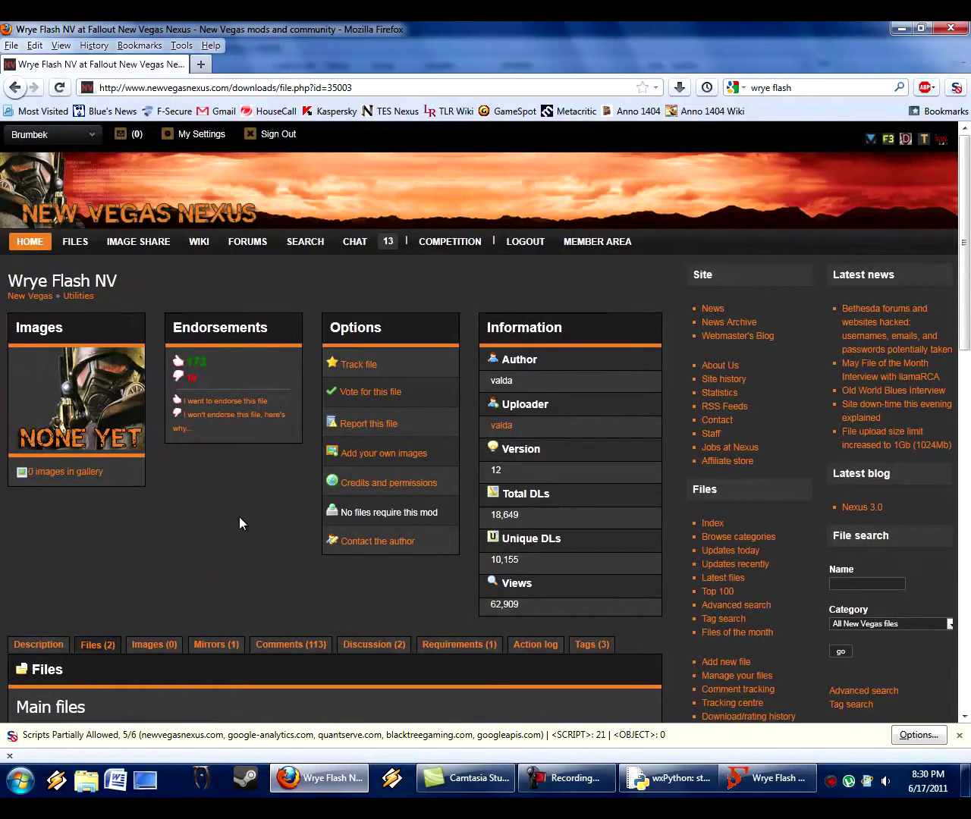
{"action": "left_click", "coordinate": [951, 28]}
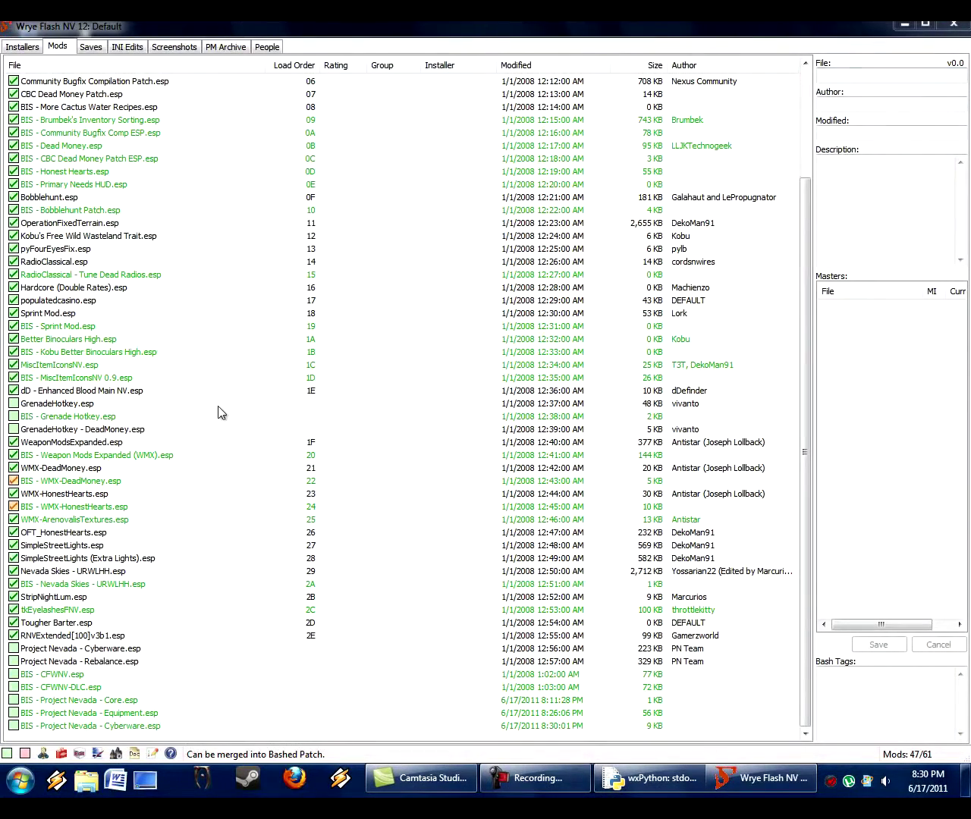
Step: Export the names from BIS - Project Nevada - Cyberware.esp to a CSV file on the desktop
{"action": "left_click", "coordinate": [134, 446]}
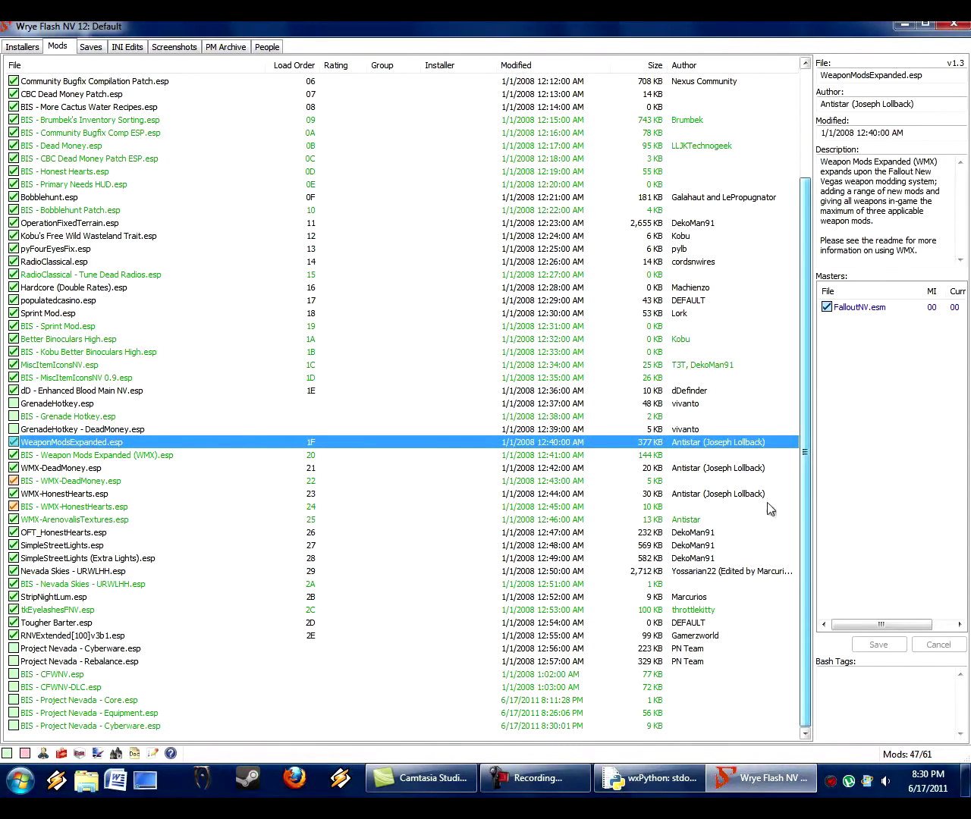
{"action": "left_click", "coordinate": [85, 726]}
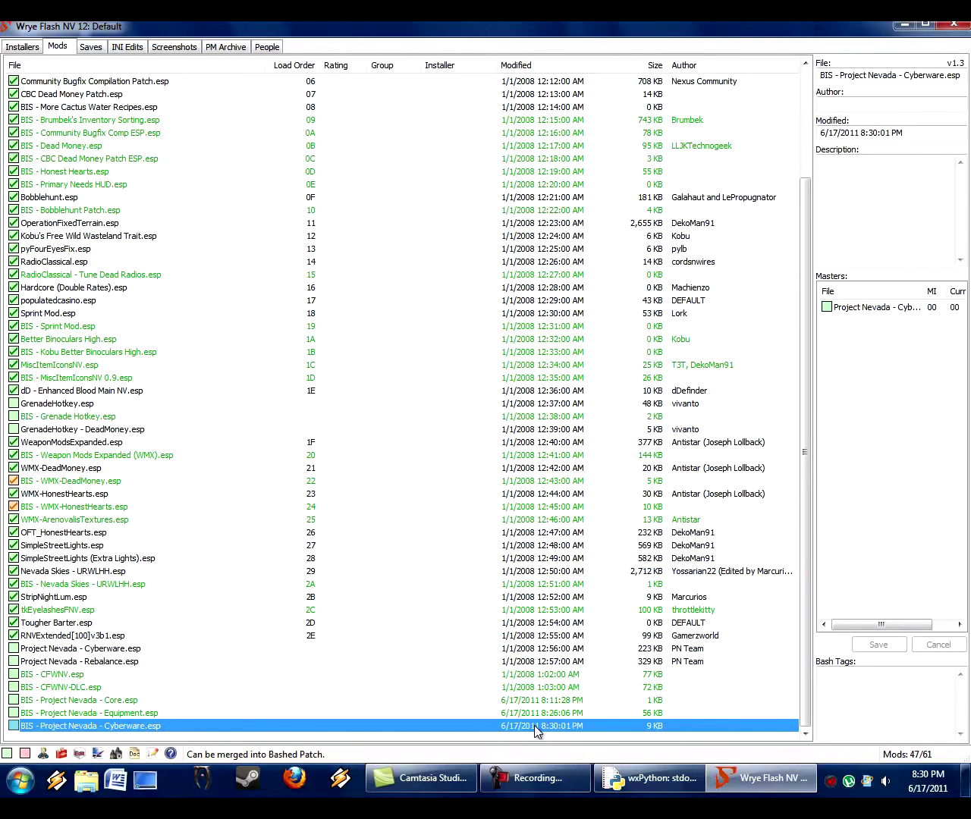
{"action": "right_click", "coordinate": [62, 730]}
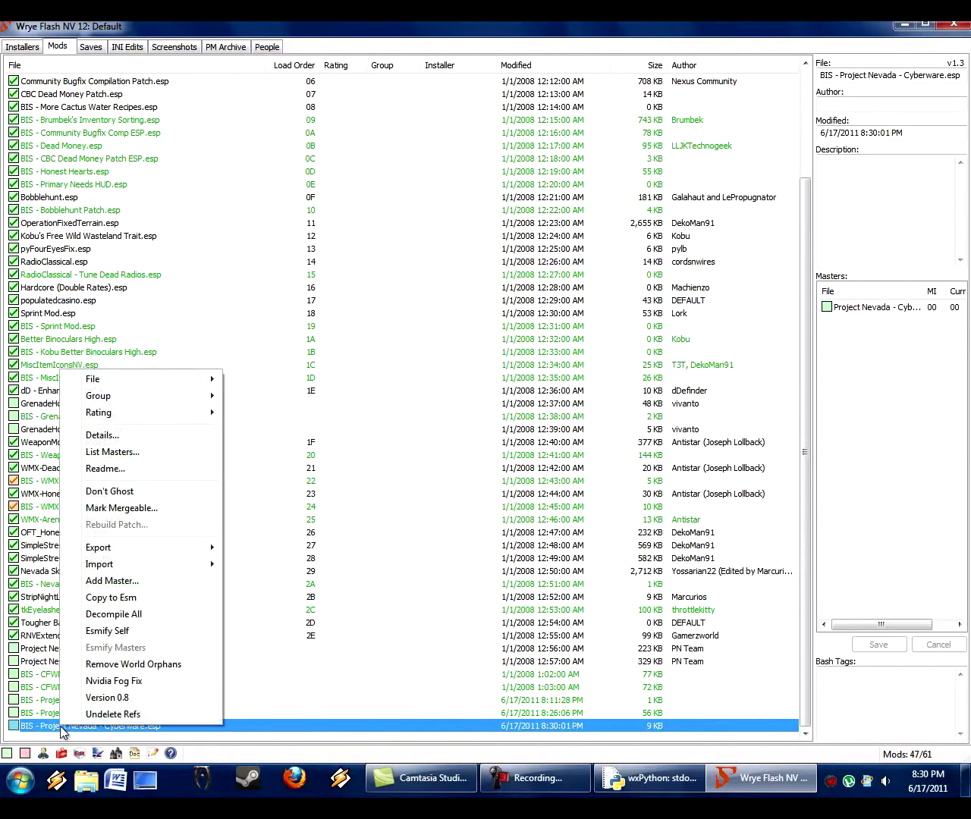
{"action": "mouse_move", "coordinate": [144, 548]}
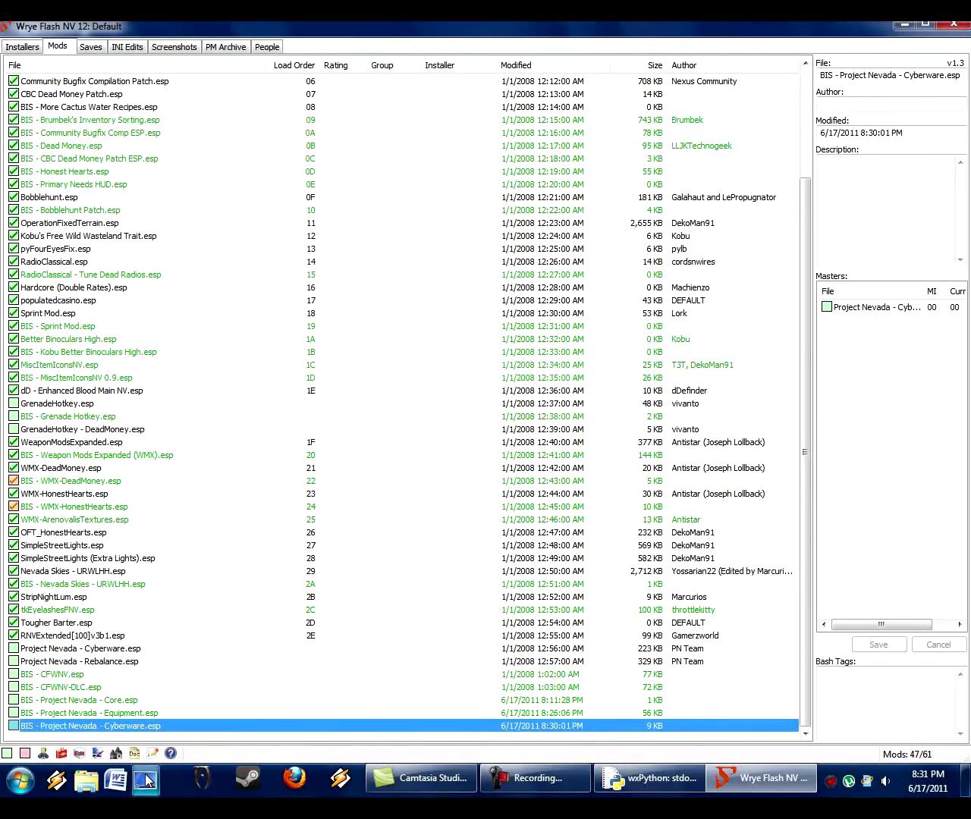
Step: Open BIS - Project Nevada - Cyberware_Names.csv from the desktop in Excel and widen the Mod Name, Editor Id and Name columns
{"action": "left_click", "coordinate": [146, 781]}
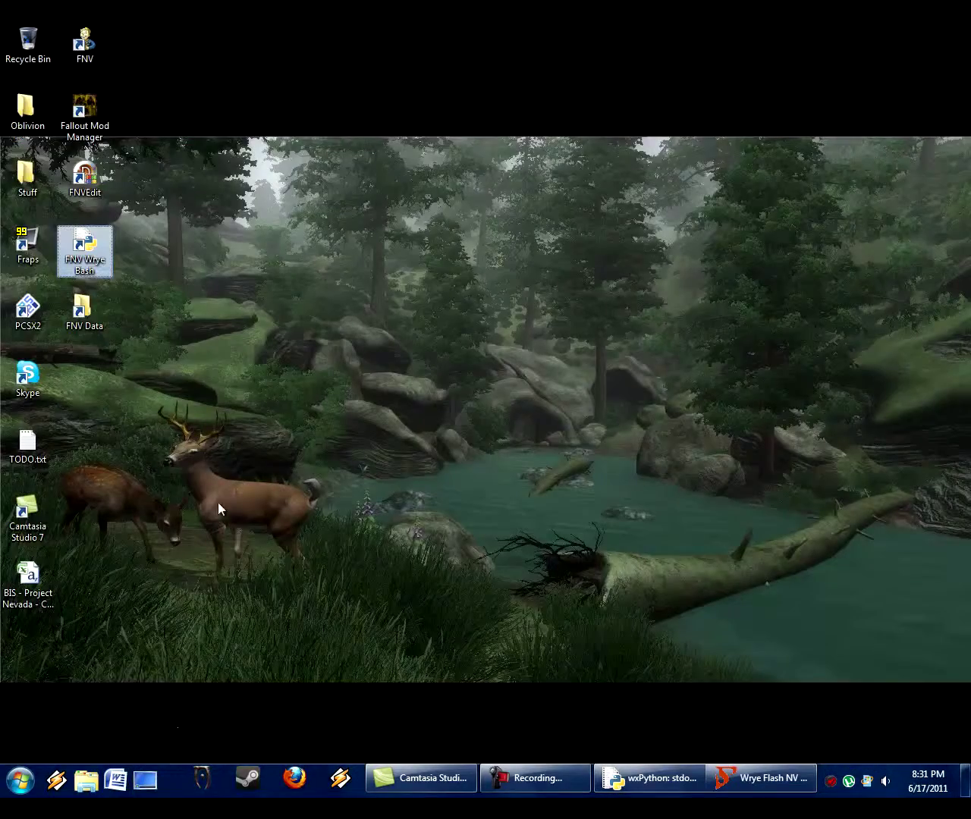
{"action": "double_click", "coordinate": [27, 586]}
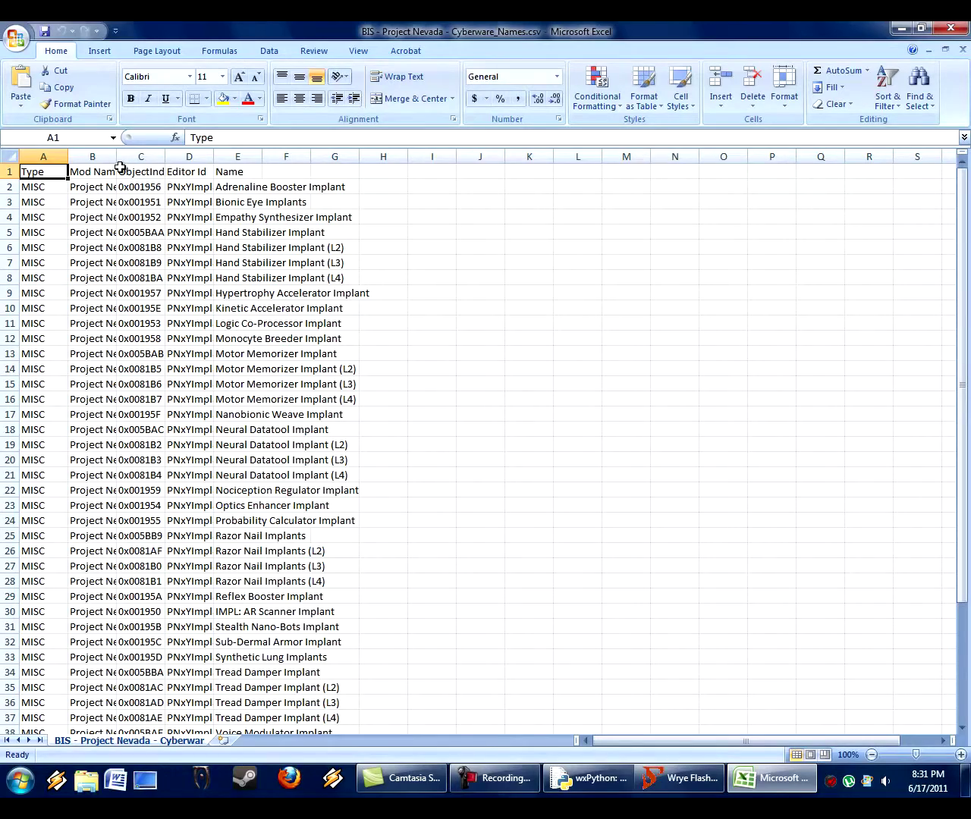
{"action": "left_click_drag", "start_coordinate": [117, 157], "coordinate": [189, 156]}
{"action": "left_click_drag", "start_coordinate": [281, 154], "coordinate": [805, 163]}
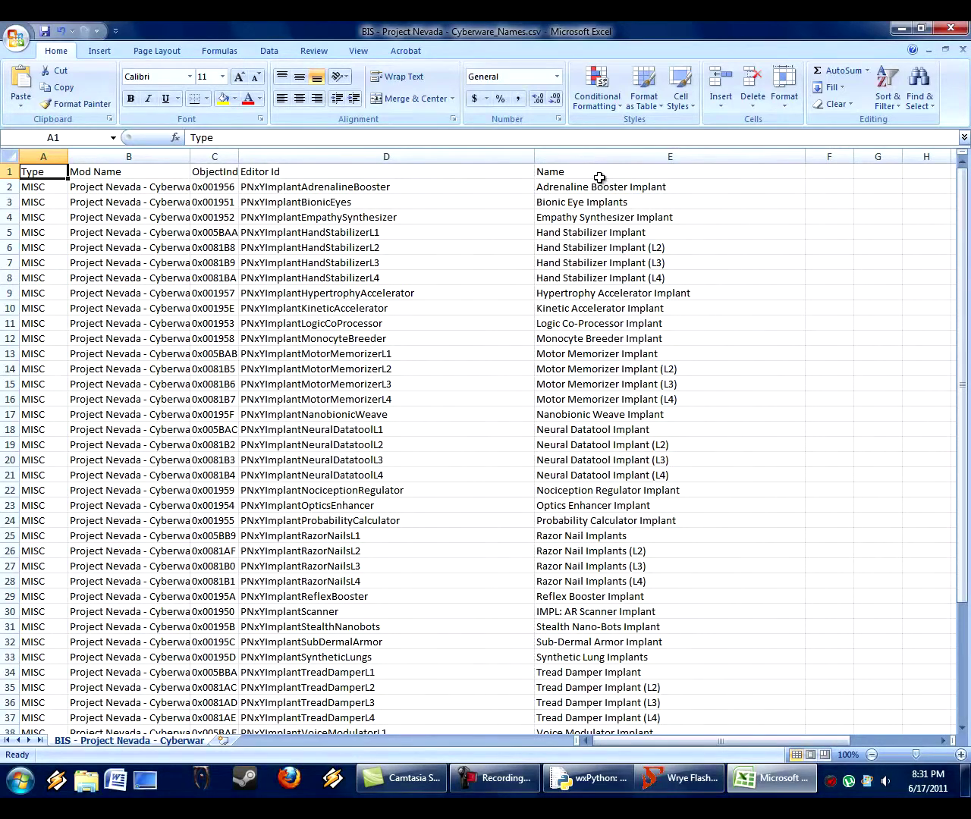
Step: Copy the whole Name column and paste it into a new Word document as unformatted text
{"action": "left_click", "coordinate": [551, 156]}
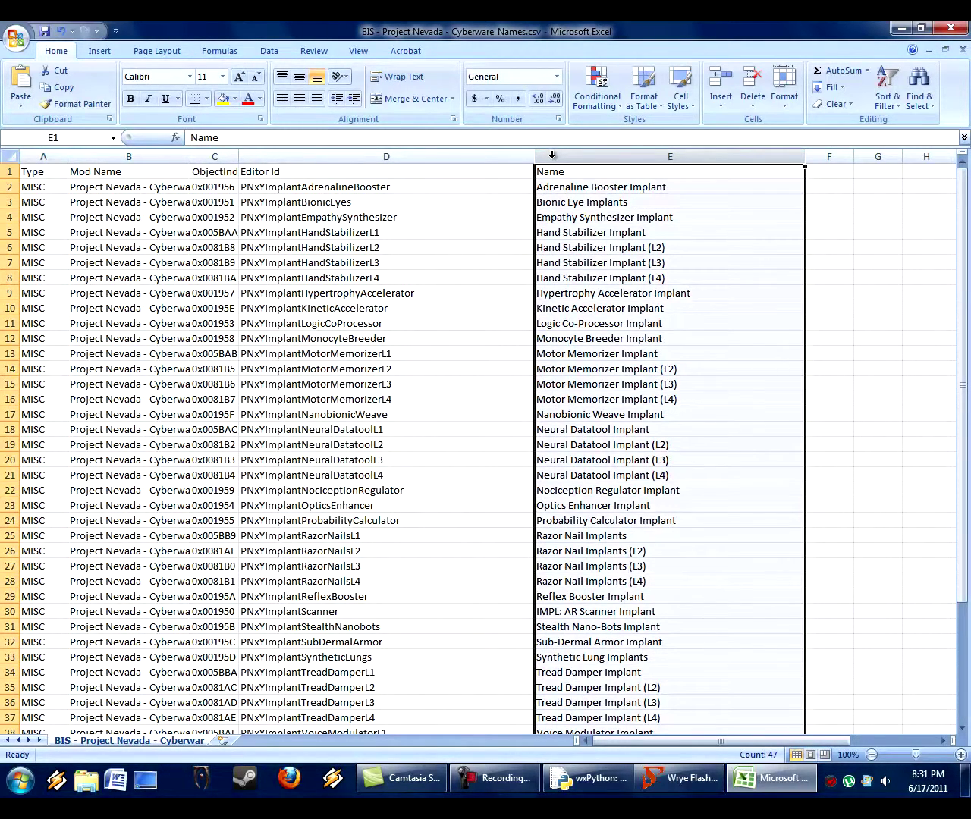
{"action": "key", "text": "ctrl+c"}
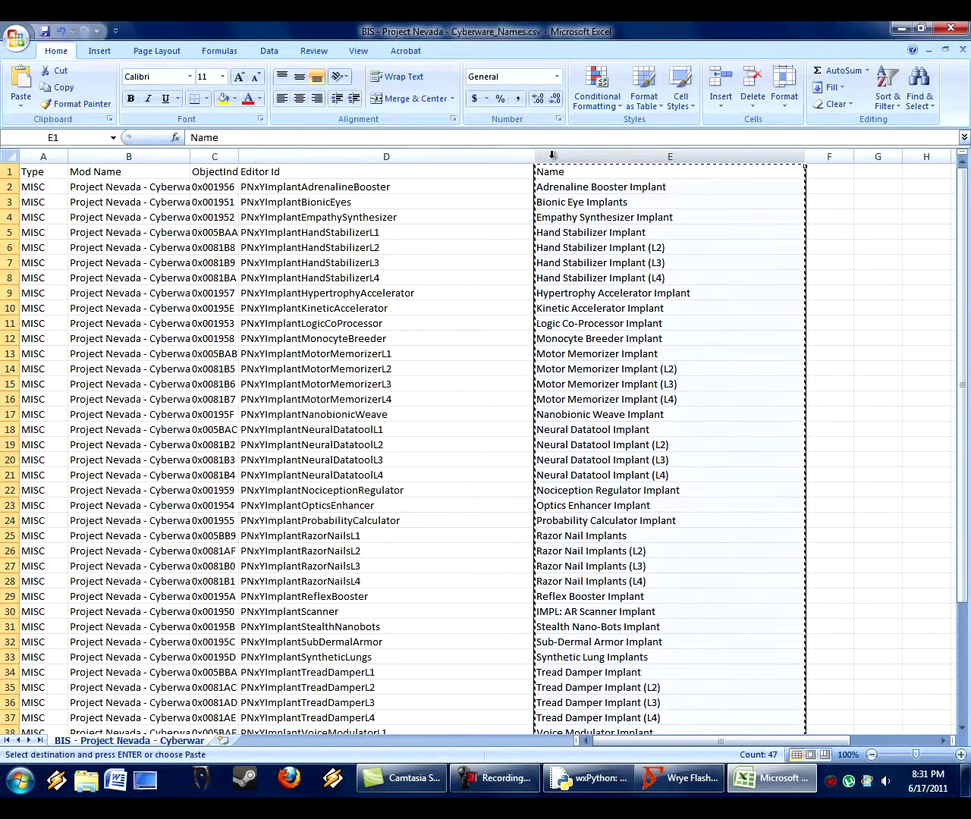
{"action": "left_click", "coordinate": [116, 781]}
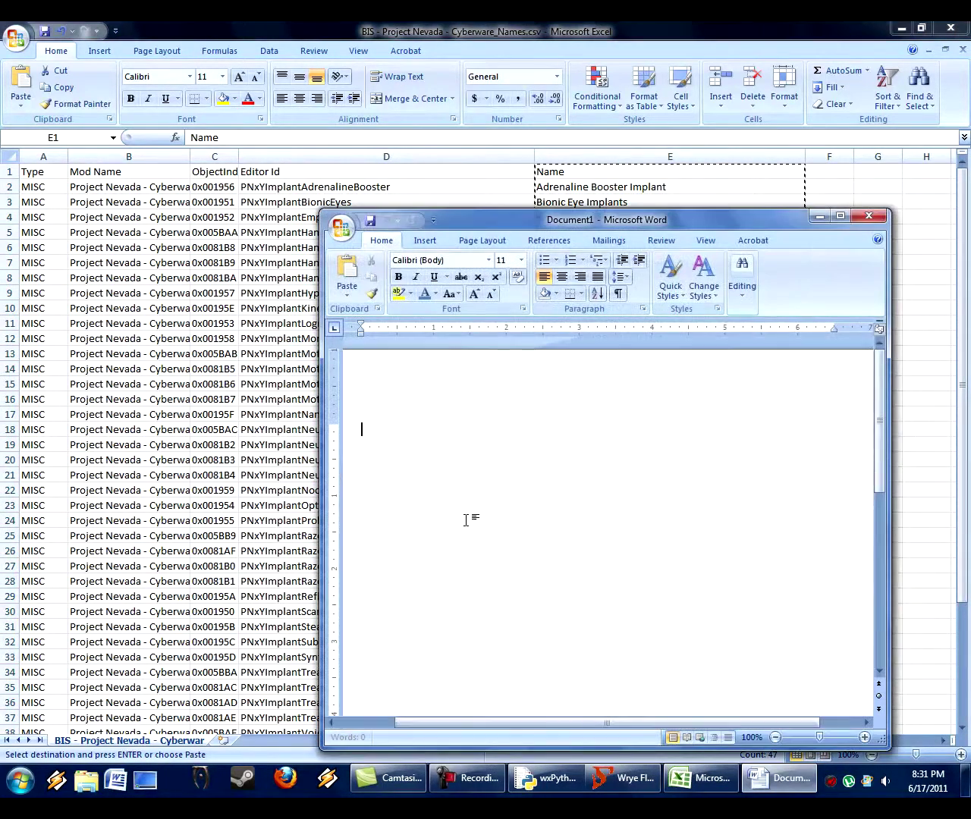
{"action": "key", "text": "ctrl+v"}
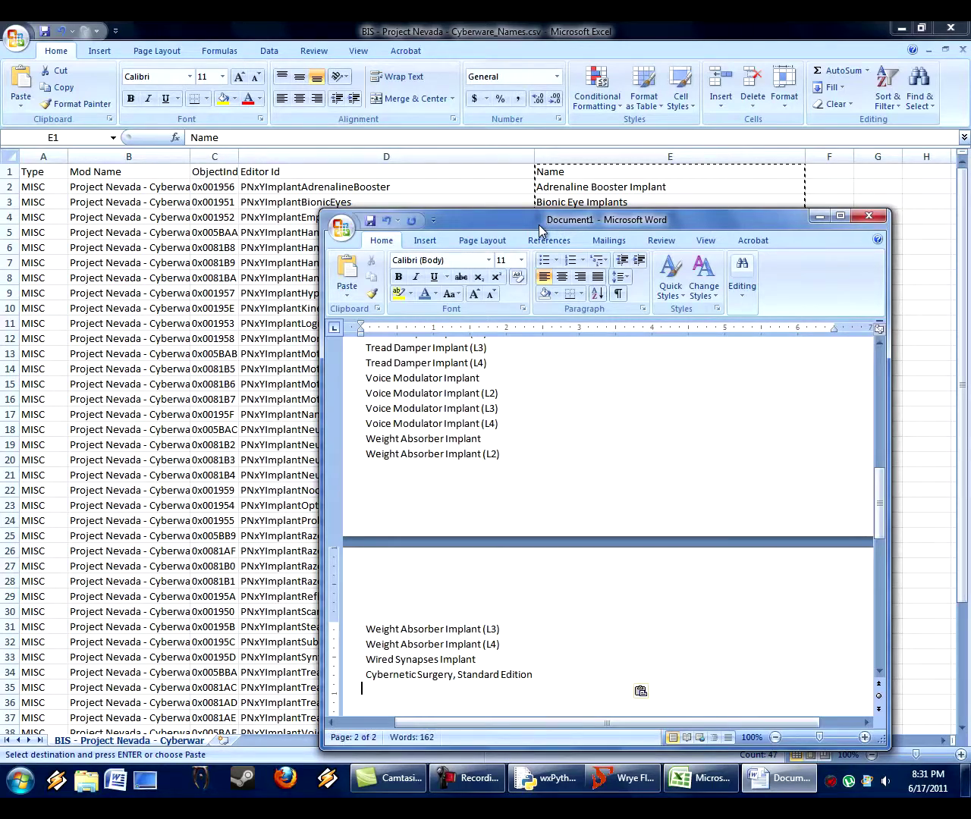
{"action": "left_click", "coordinate": [347, 297]}
{"action": "left_click", "coordinate": [376, 327]}
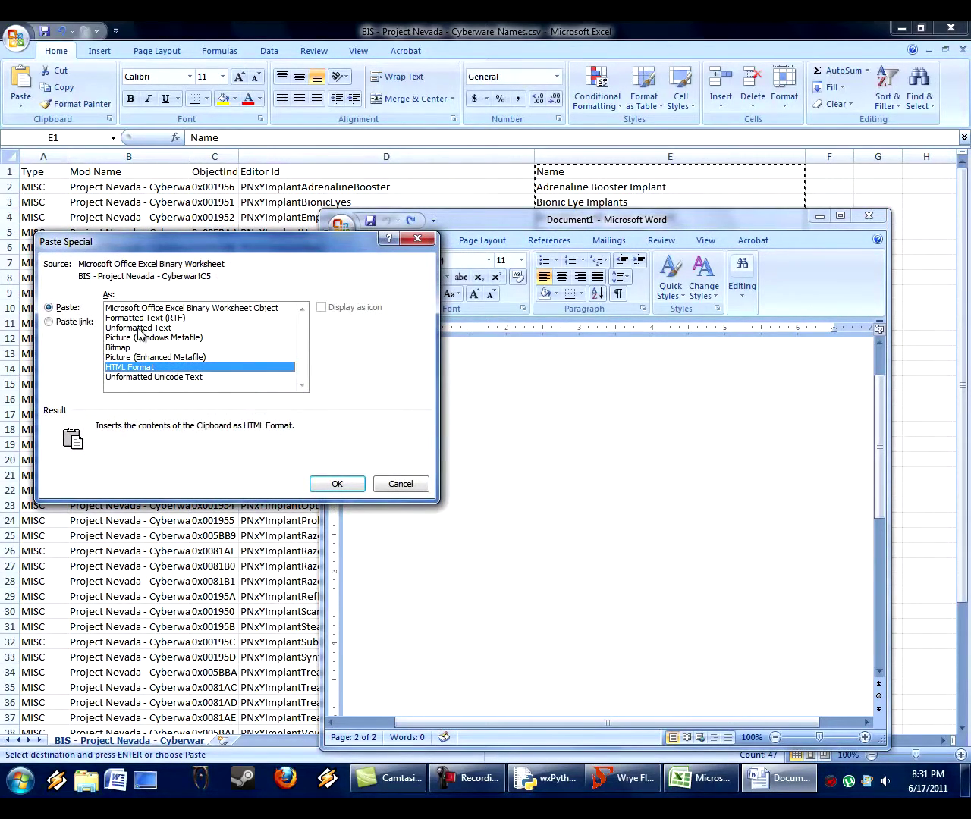
{"action": "left_click", "coordinate": [139, 328]}
{"action": "double_click", "coordinate": [139, 328]}
{"action": "scroll", "coordinate": [893, 585], "scroll_direction": "up", "scroll_amount": 10}
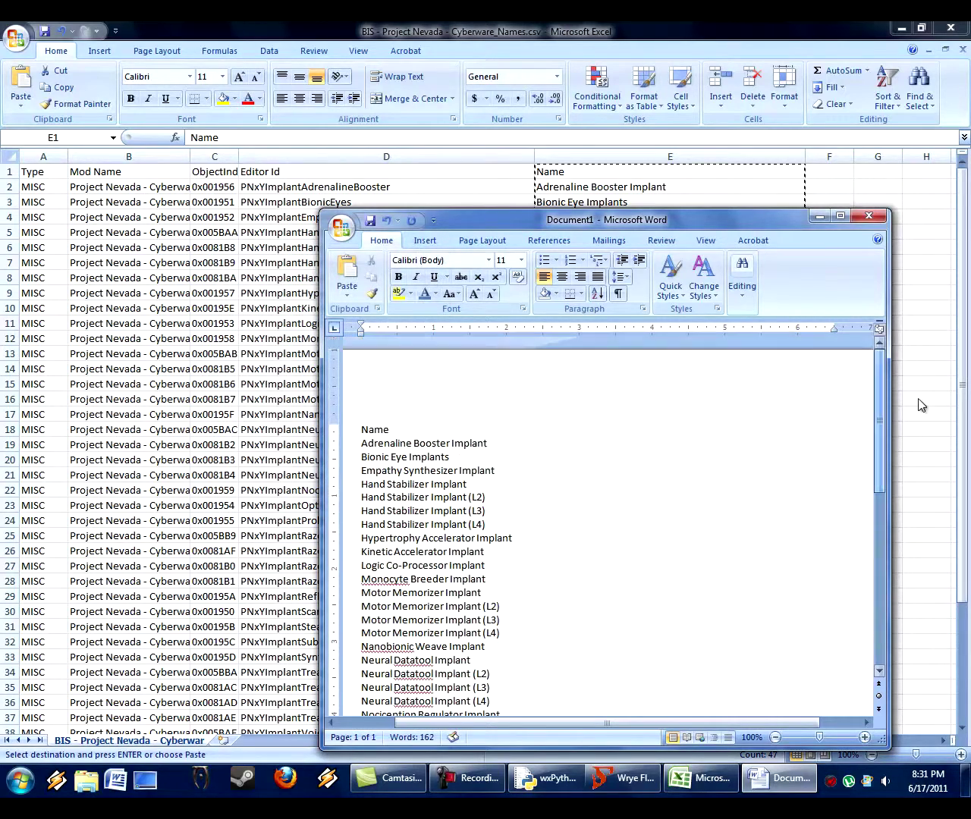
Step: Maximize the Word document and copy the "IMPL: " prefix from the AR Scanner Implant line
{"action": "left_click", "coordinate": [839, 217]}
{"action": "left_click", "coordinate": [229, 241]}
{"action": "left_click", "coordinate": [260, 295]}
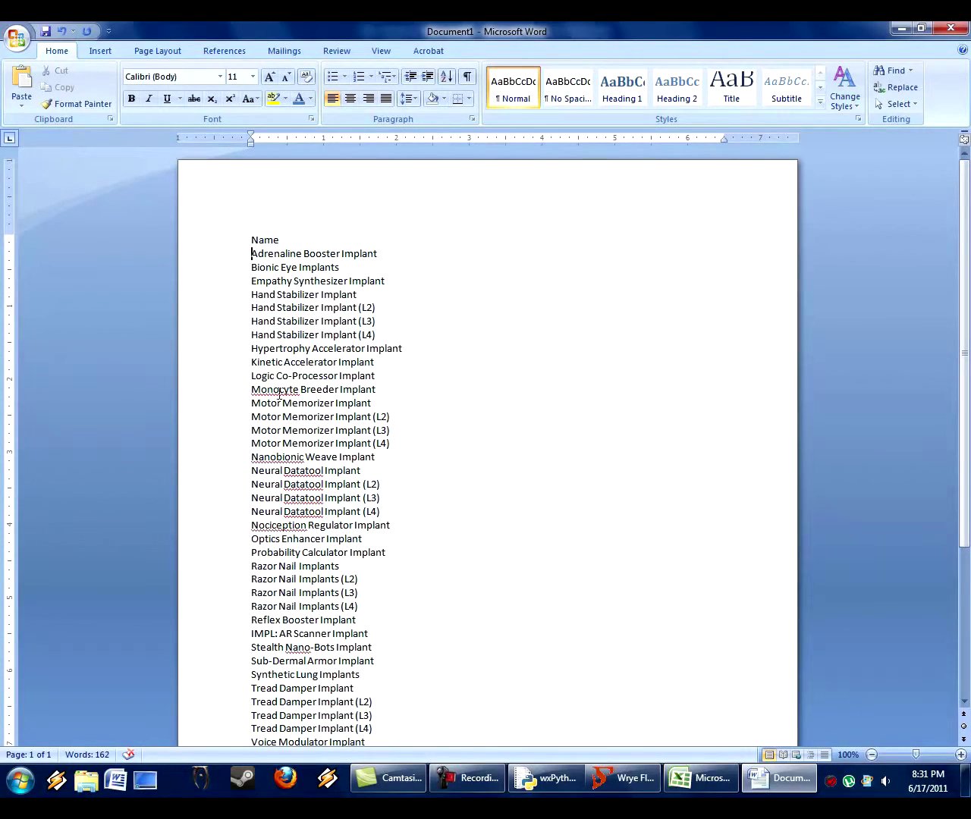
{"action": "scroll", "coordinate": [282, 387], "scroll_direction": "down", "scroll_amount": 6}
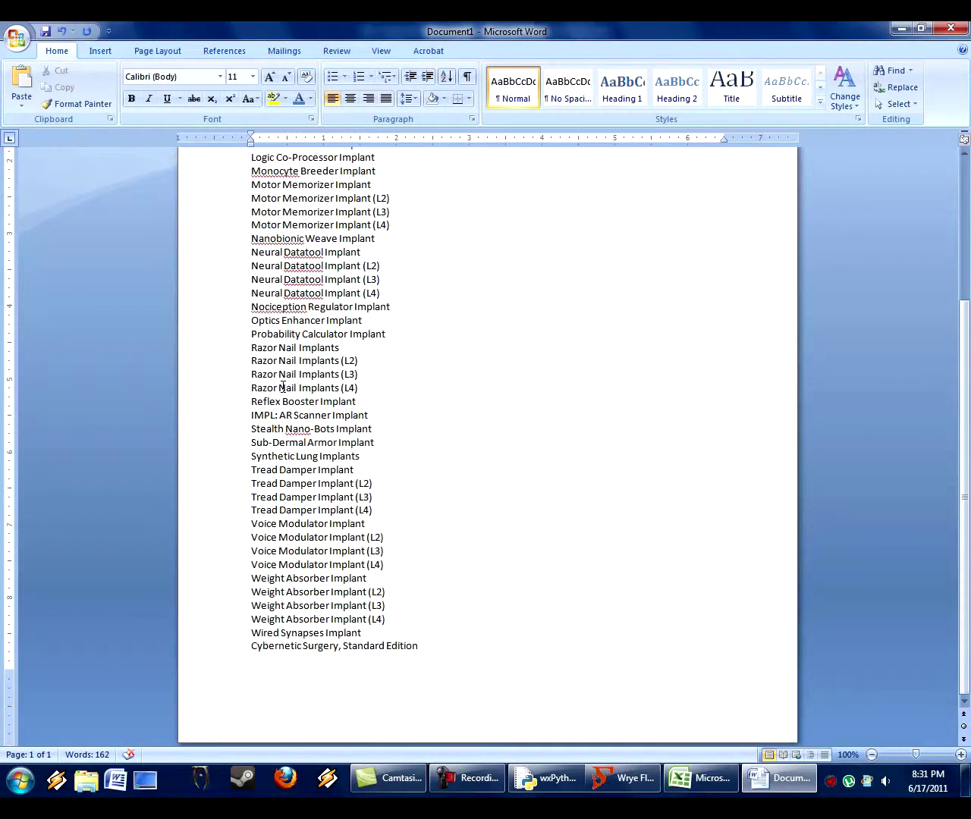
{"action": "left_click_drag", "start_coordinate": [282, 405], "coordinate": [234, 403]}
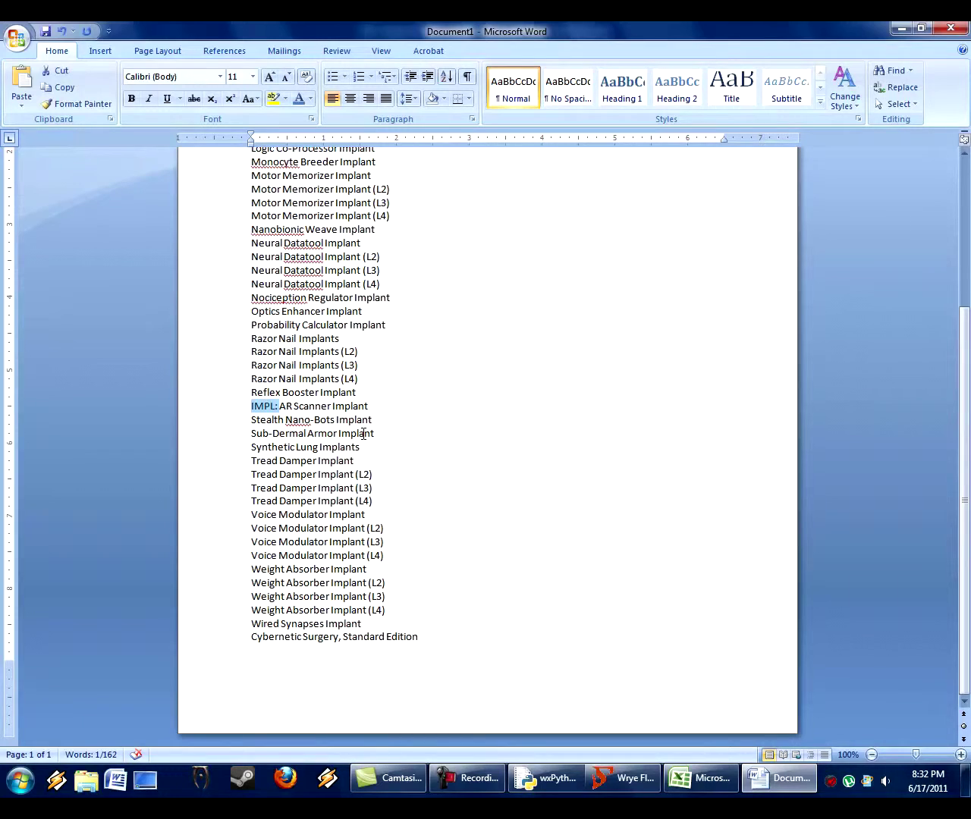
{"action": "left_click", "coordinate": [288, 379]}
{"action": "key", "text": "ctrl+z"}
{"action": "left_click_drag", "start_coordinate": [288, 406], "coordinate": [246, 410]}
Step: Paste the "IMPL: " prefix before the names from Adrenaline Booster Implant through Nanobionic Weave Implant, and before Neural Datatool Implant (L2)
{"action": "scroll", "coordinate": [379, 561], "scroll_direction": "up", "scroll_amount": 5}
{"action": "left_click", "coordinate": [247, 253]}
{"action": "key", "text": "ctrl+v"}
{"action": "left_click", "coordinate": [248, 267]}
{"action": "key", "text": "ctrl+v"}
{"action": "left_click", "coordinate": [247, 281]}
{"action": "key", "text": "ctrl+v"}
{"action": "left_click", "coordinate": [247, 294]}
{"action": "key", "text": "ctrl+v"}
{"action": "left_click", "coordinate": [248, 307]}
{"action": "key", "text": "ctrl+v"}
{"action": "left_click", "coordinate": [249, 320]}
{"action": "key", "text": "ctrl+v"}
{"action": "left_click", "coordinate": [251, 334]}
{"action": "key", "text": "ctrl+v"}
{"action": "left_click_drag", "start_coordinate": [251, 335], "coordinate": [251, 348]}
{"action": "left_click", "coordinate": [251, 348]}
{"action": "key", "text": "ctrl+v"}
{"action": "left_click", "coordinate": [246, 362]}
{"action": "key", "text": "ctrl+v"}
{"action": "left_click", "coordinate": [248, 375]}
{"action": "key", "text": "ctrl+v"}
{"action": "left_click", "coordinate": [250, 391]}
{"action": "key", "text": "ctrl+v"}
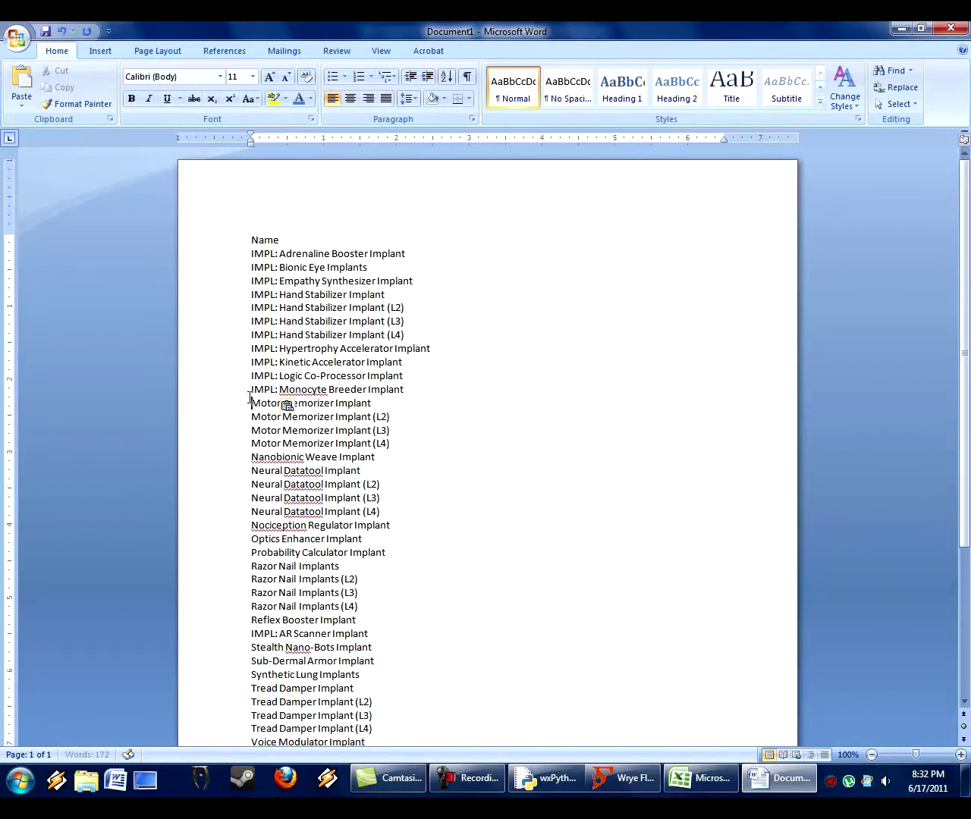
{"action": "left_click", "coordinate": [251, 403]}
{"action": "key", "text": "ctrl+v"}
{"action": "left_click", "coordinate": [251, 416]}
{"action": "key", "text": "ctrl+v"}
{"action": "left_click", "coordinate": [251, 430]}
{"action": "key", "text": "ctrl+v"}
{"action": "left_click", "coordinate": [251, 443]}
{"action": "key", "text": "ctrl+v"}
{"action": "left_click", "coordinate": [251, 457]}
{"action": "key", "text": "ctrl+v"}
{"action": "left_click", "coordinate": [245, 477]}
{"action": "key", "text": "ctrl+v"}
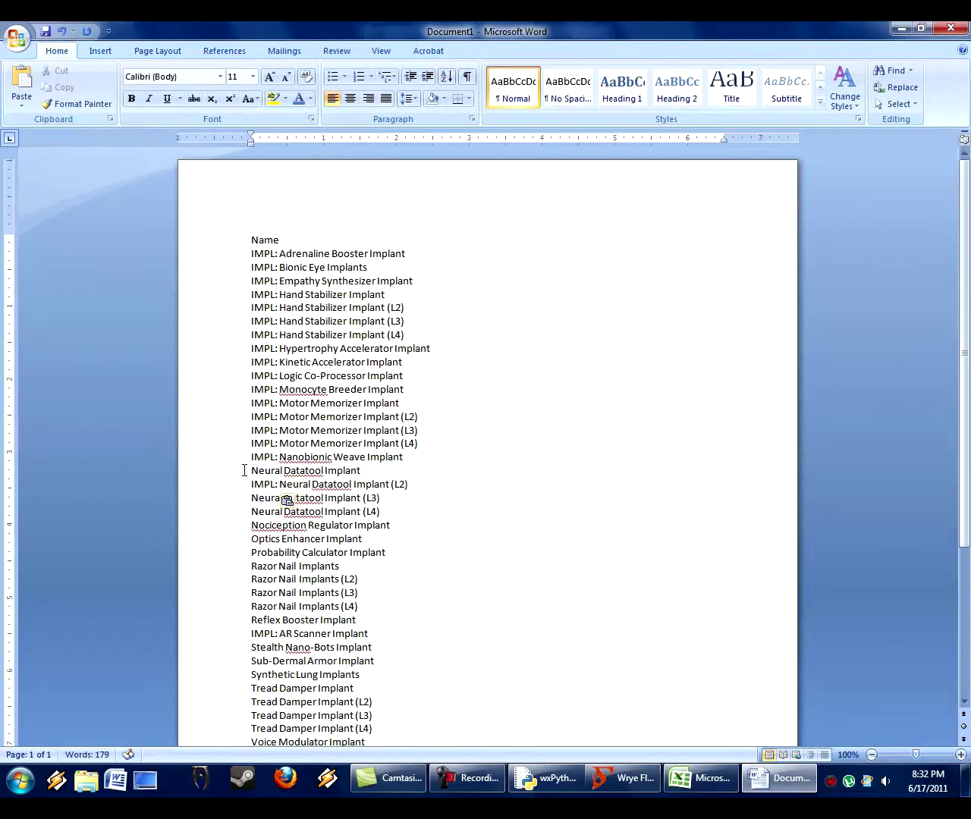